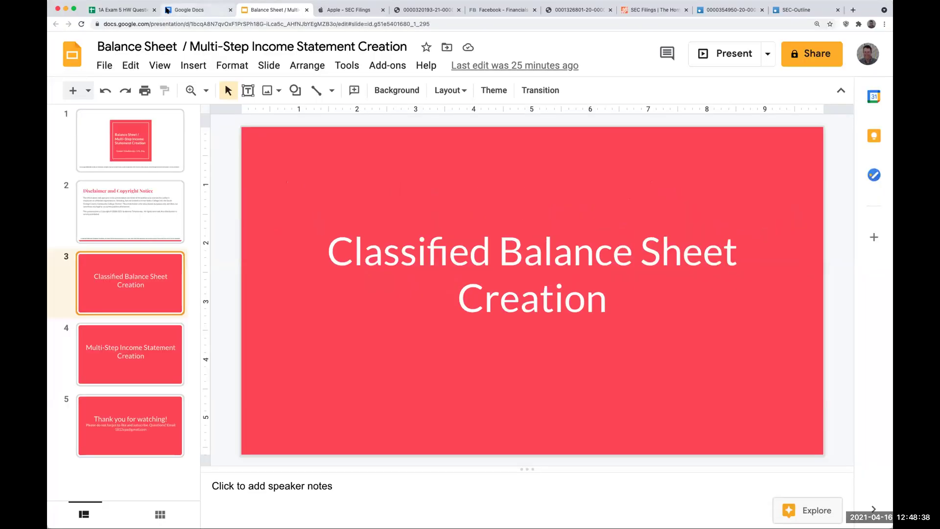
# Step: Open the homework spreadsheet and review the liabilities section of the COMP_PROBLEM sheet
pyautogui.click(137, 9)
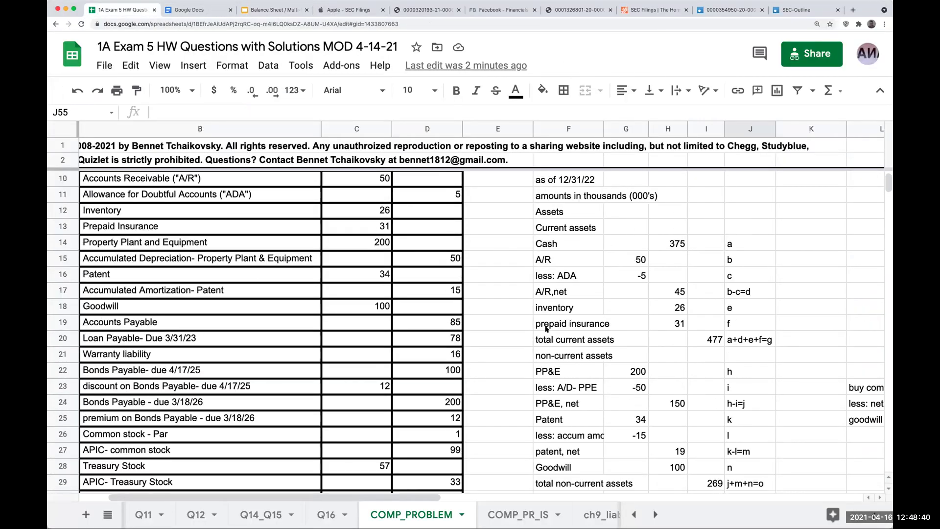
pyautogui.scroll(1, 546, 327)
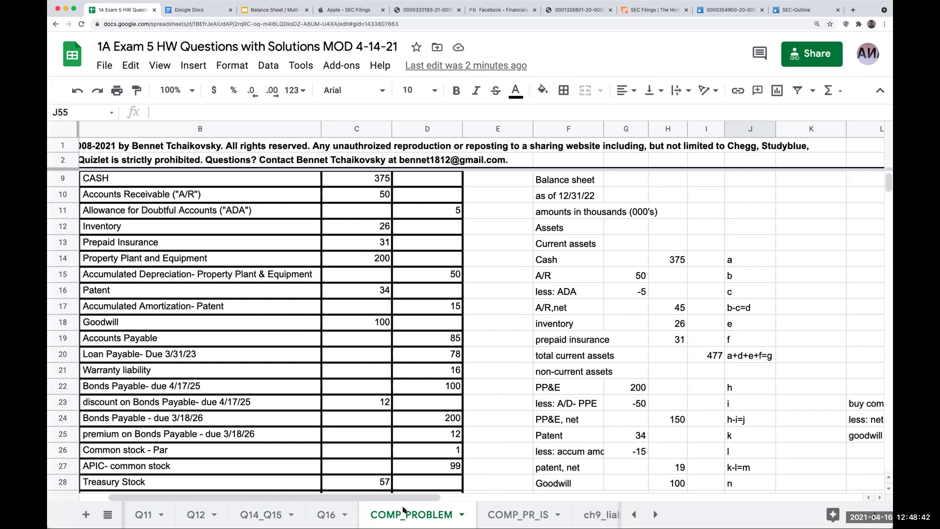
pyautogui.scroll(-6, 519, 396)
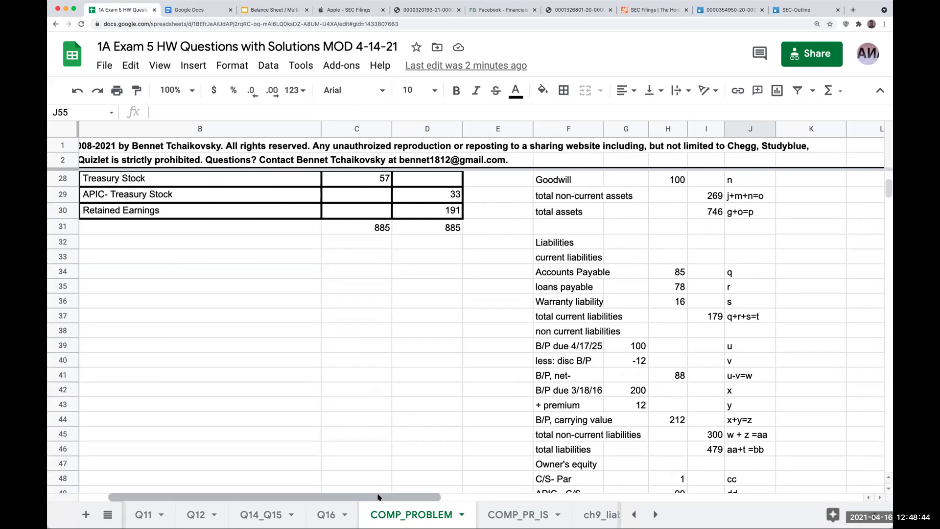
pyautogui.moveTo(387, 502); pyautogui.dragTo(474, 492)
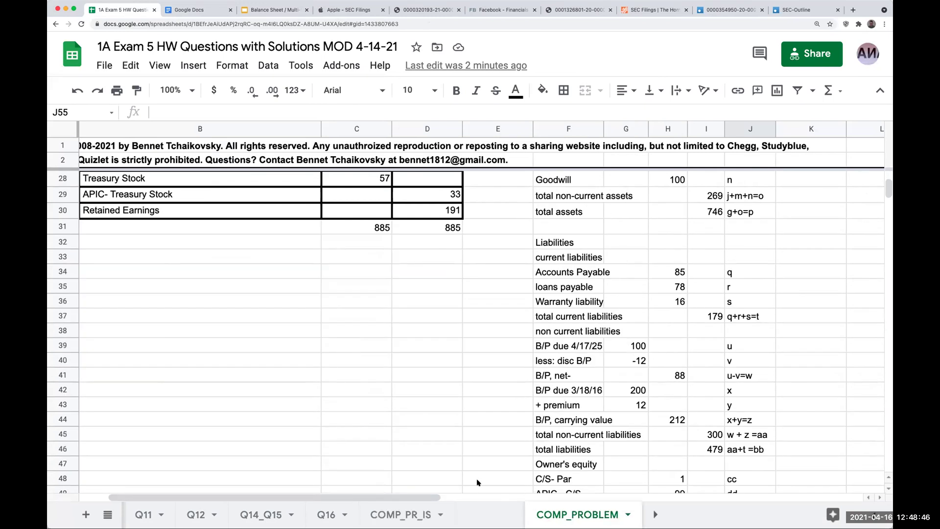
pyautogui.click(669, 334)
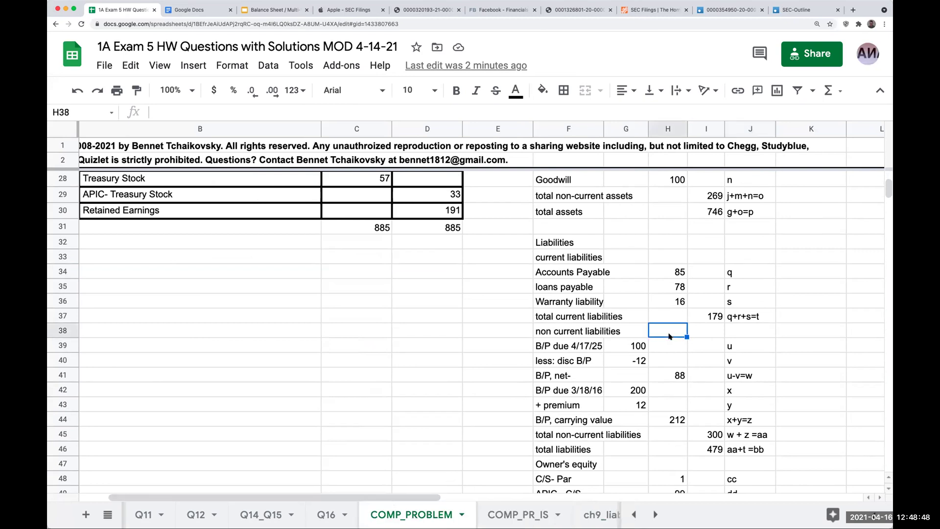
# Step: On the COMP_PR_IS sheet, point out the exam topics listed in C39 through C43
pyautogui.click(520, 515)
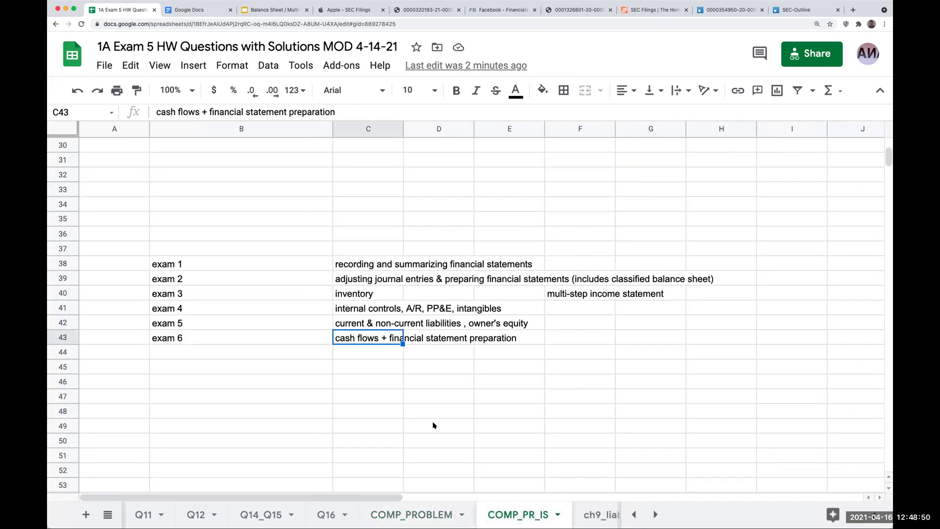
pyautogui.scroll(3, 352, 272)
pyautogui.scroll(-2, 353, 272)
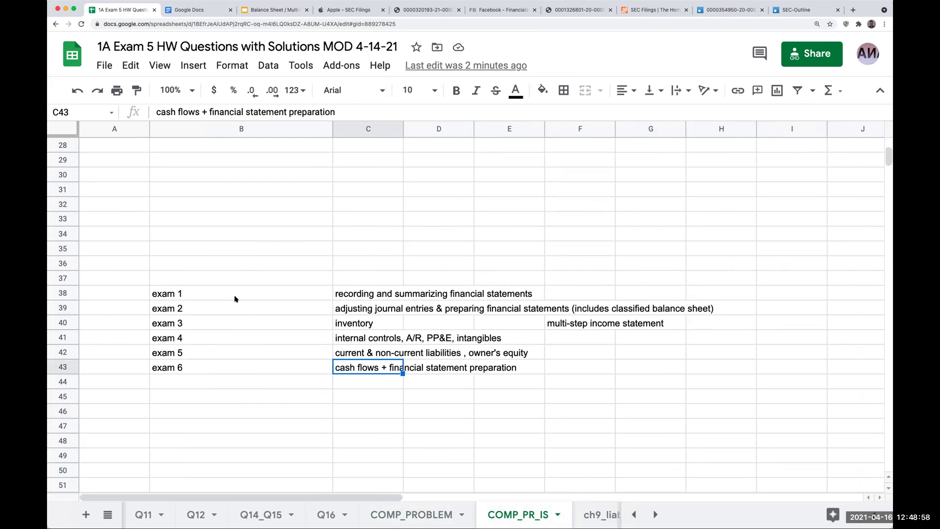
pyautogui.click(341, 309)
pyautogui.click(354, 363)
pyautogui.click(363, 342)
pyautogui.click(360, 357)
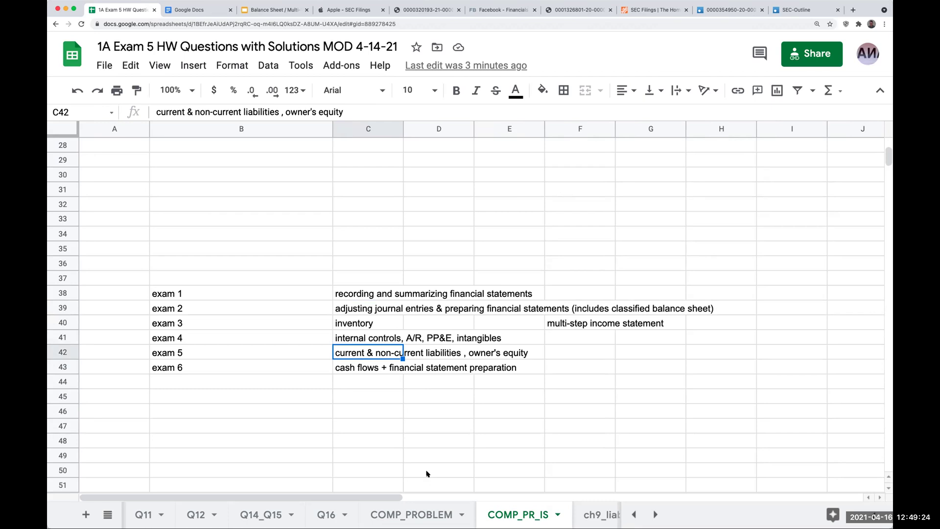
# Step: Check the COMP_PROBLEM sheet again, then return to COMP_PR_IS
pyautogui.click(411, 514)
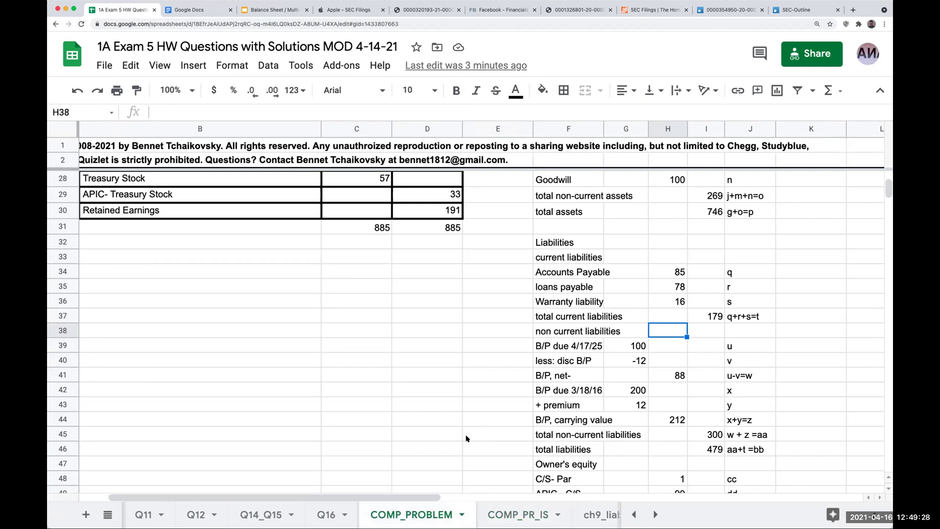
pyautogui.scroll(3, 465, 437)
pyautogui.scroll(4, 466, 437)
pyautogui.click(501, 510)
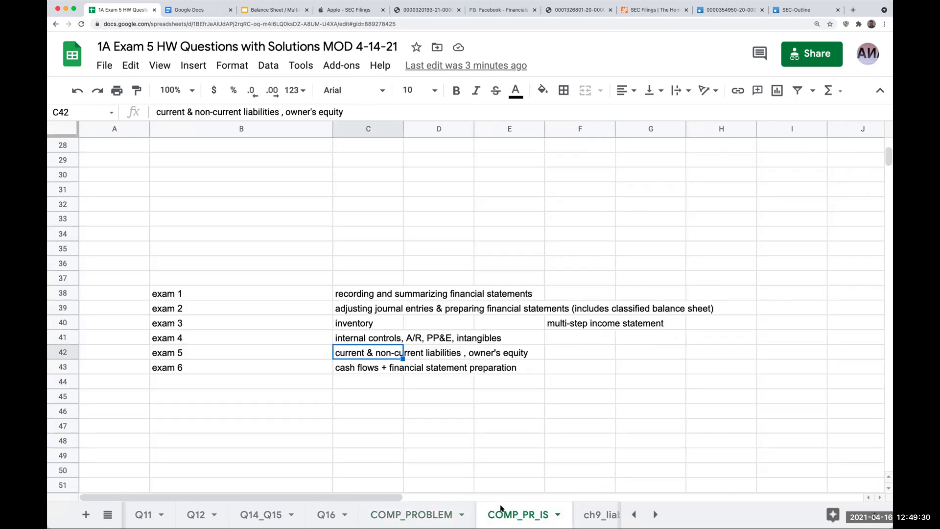
# Step: Select ZI's trial balance amounts in C11:D19 to check their sum, then deselect
pyautogui.scroll(8, 471, 419)
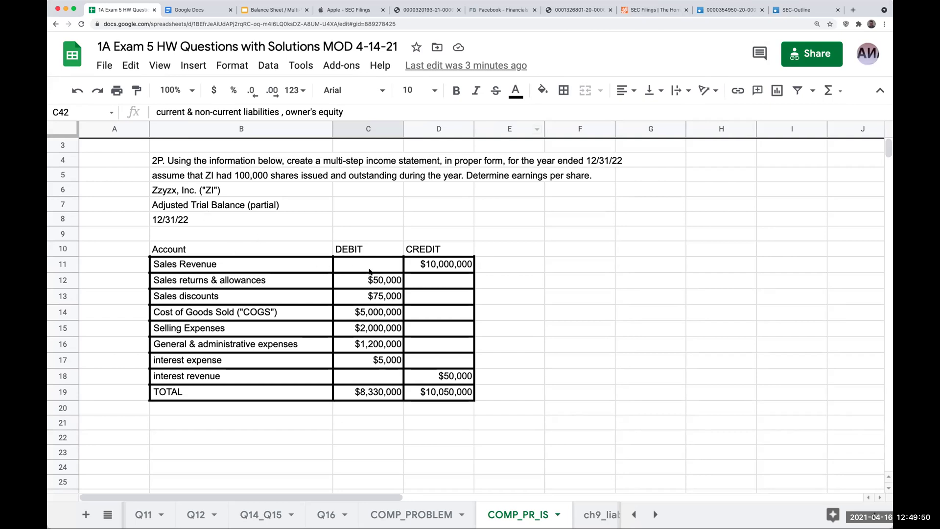
pyautogui.moveTo(343, 263); pyautogui.dragTo(404, 397)
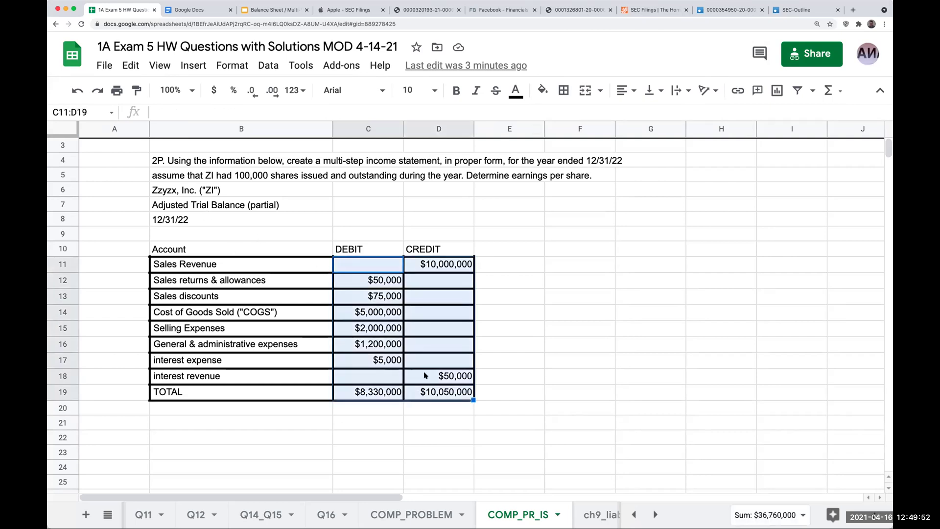
pyautogui.click(553, 299)
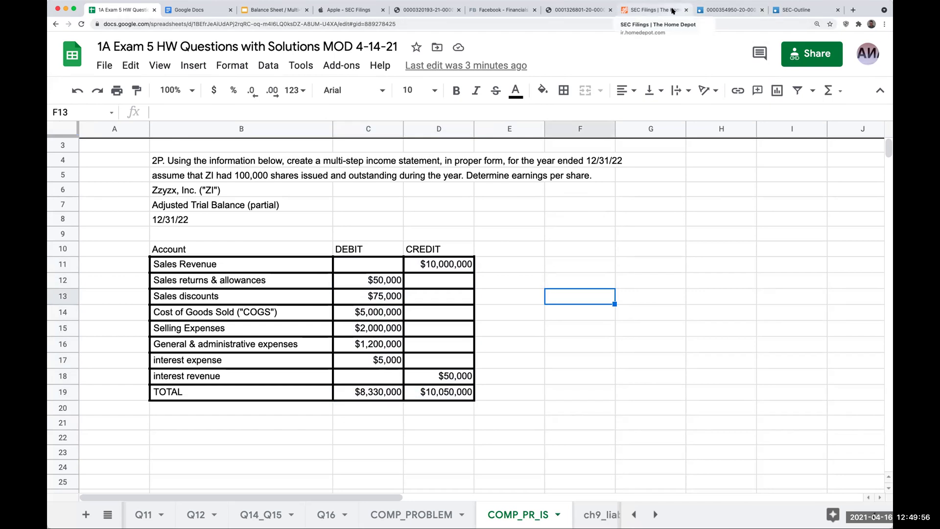
# Step: Show Home Depot's consolidated statements of earnings on page 6 at 250% zoom
pyautogui.click(724, 10)
pyautogui.scroll(2, 639, 147)
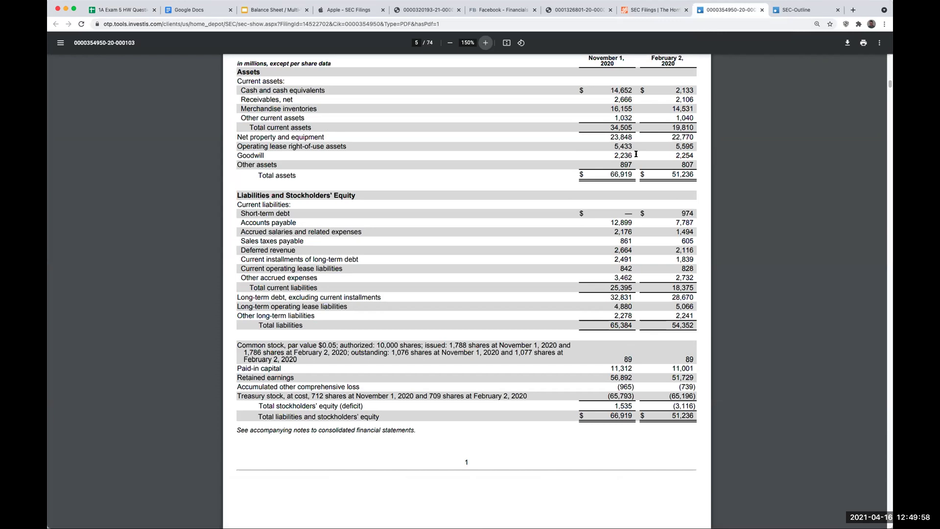
pyautogui.scroll(-7, 635, 155)
pyautogui.scroll(-6, 634, 157)
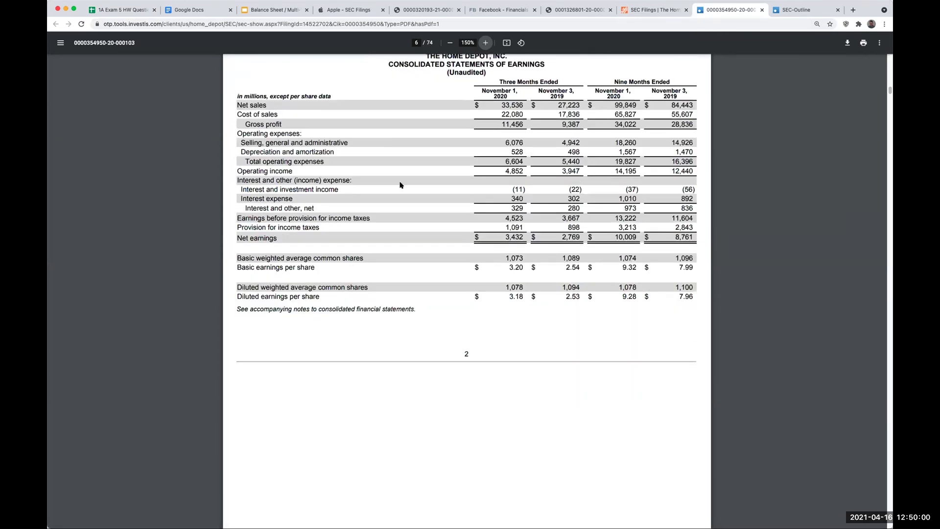
pyautogui.click(485, 42)
pyautogui.click(485, 42)
pyautogui.click(485, 42)
pyautogui.scroll(2, 470, 208)
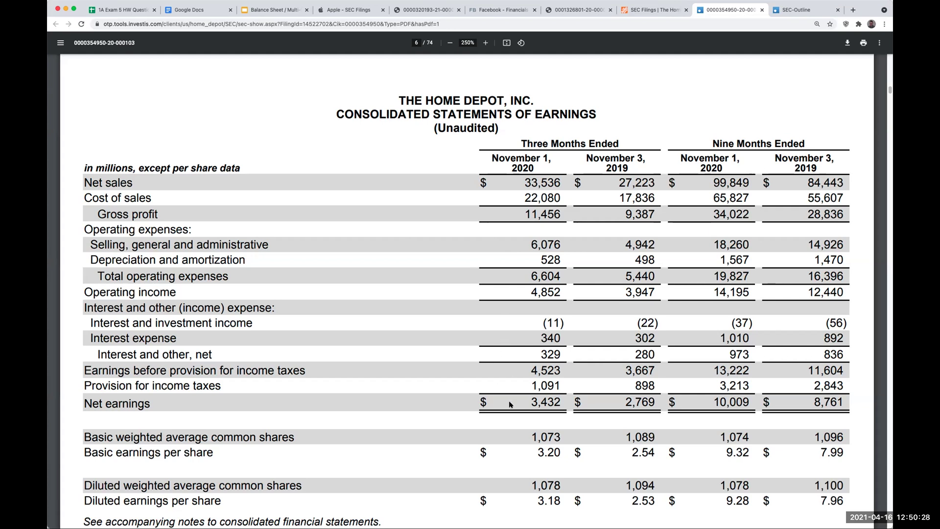
# Step: Show Facebook's income statement at 200% and highlight the Research and development row (4,763)
pyautogui.click(562, 12)
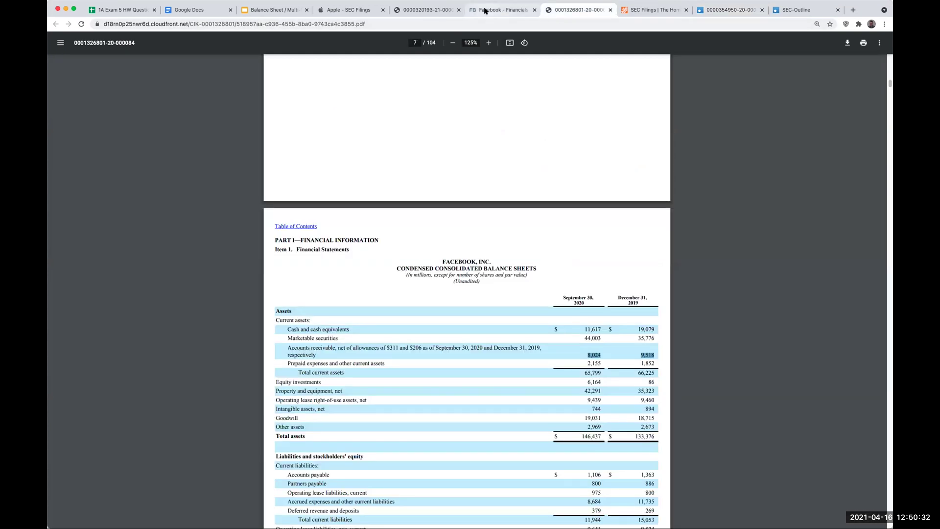
pyautogui.scroll(5, 484, 177)
pyautogui.scroll(-17, 522, 175)
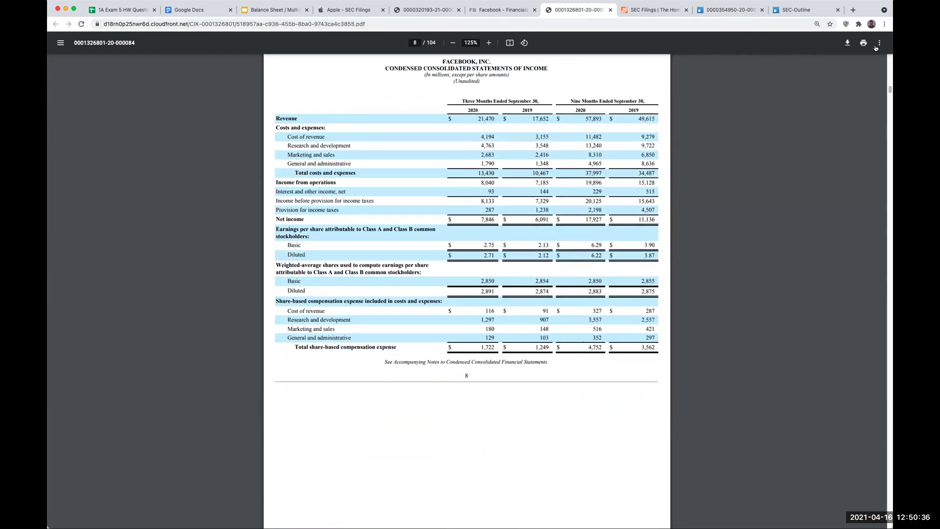
pyautogui.click(487, 43)
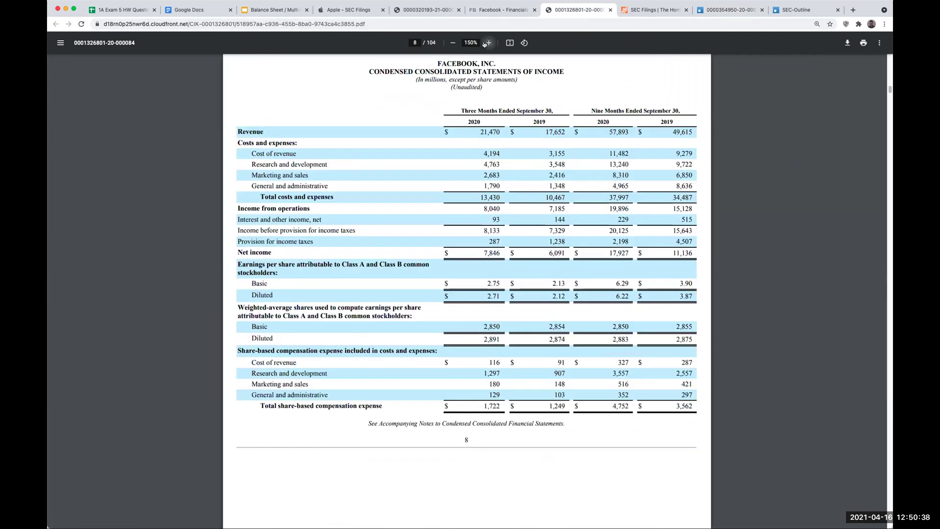
pyautogui.click(488, 43)
pyautogui.click(487, 44)
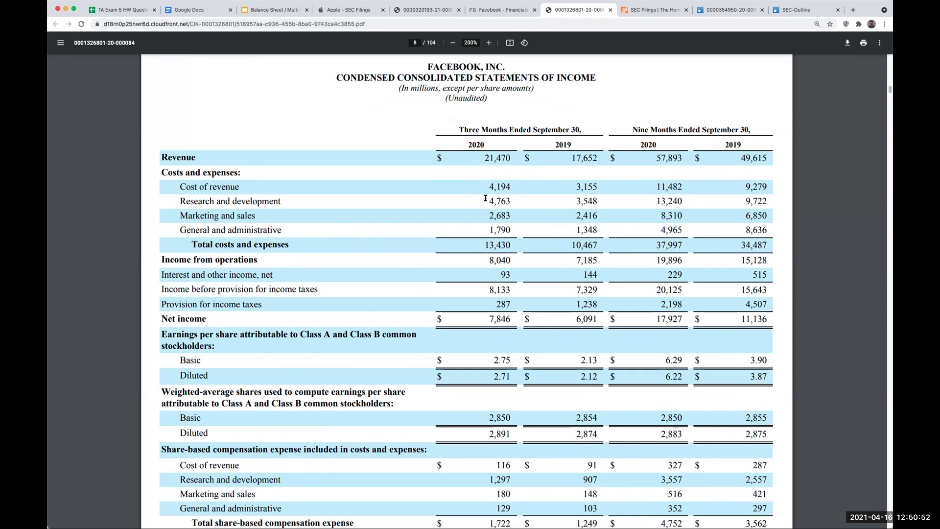
pyautogui.moveTo(511, 201); pyautogui.dragTo(180, 201)
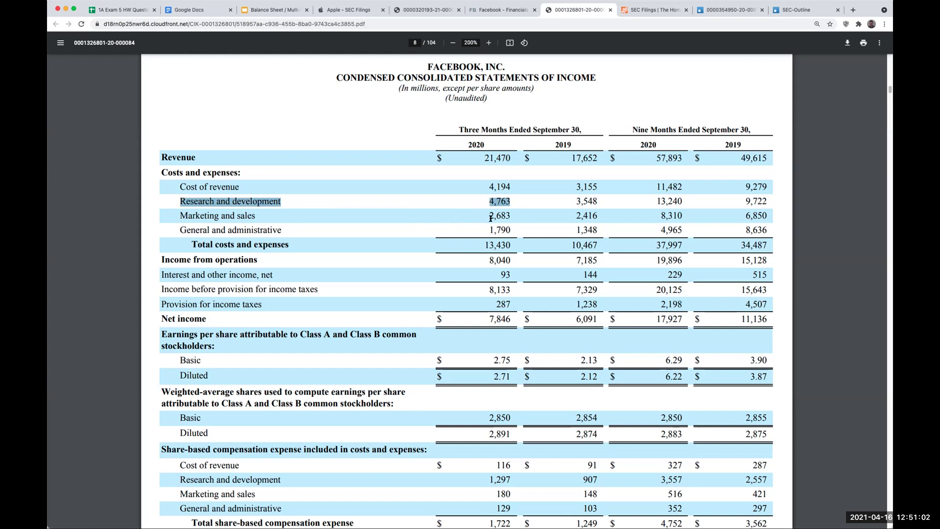
# Step: Bring up page 4 of Apple's Q1 2021 10-Q, the condensed consolidated statements of operations
pyautogui.click(424, 10)
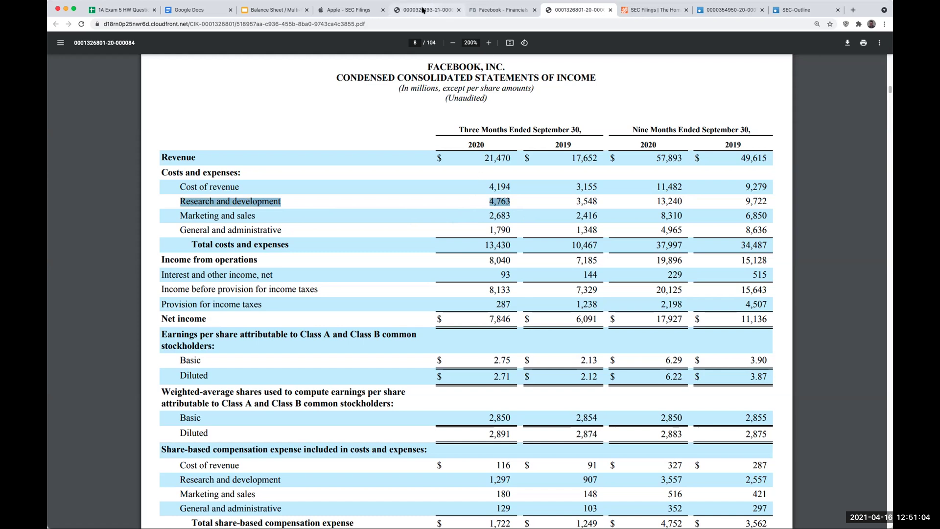
pyautogui.scroll(-15, 424, 134)
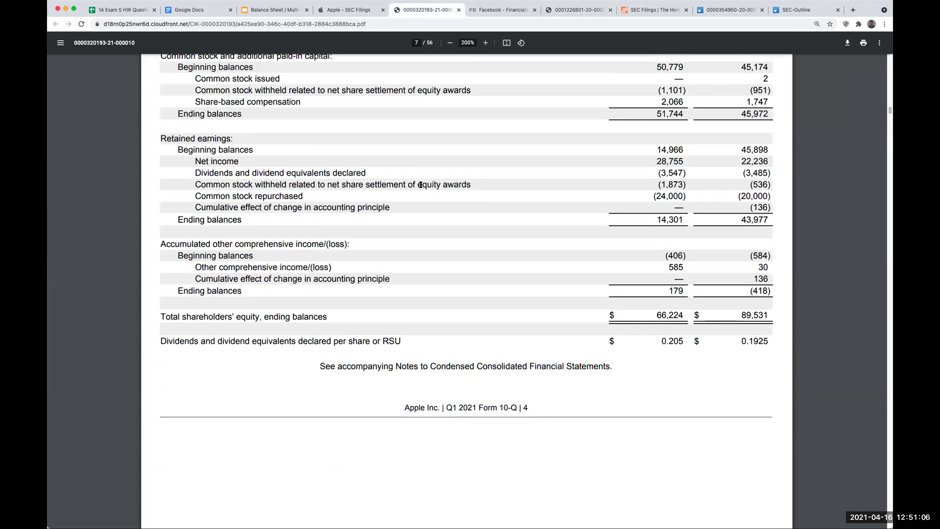
pyautogui.scroll(-5, 421, 185)
pyautogui.scroll(5, 421, 184)
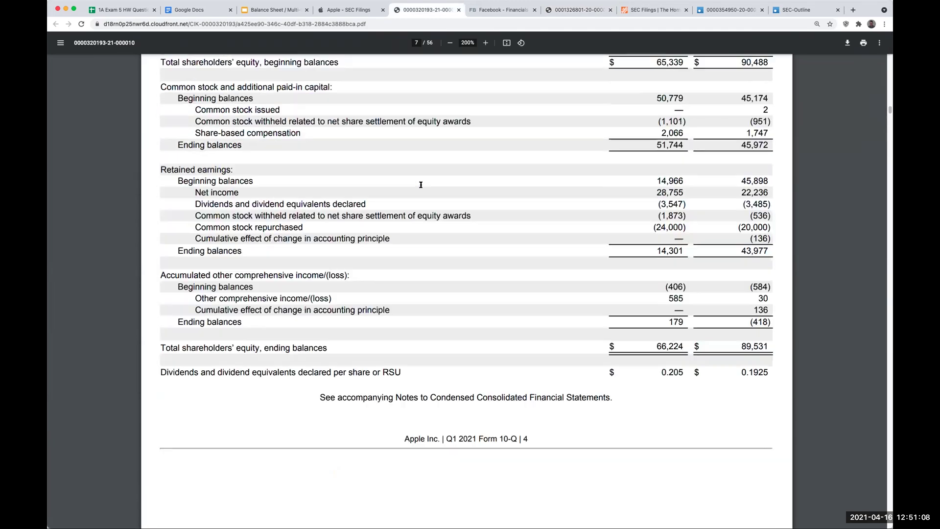
pyautogui.scroll(-5, 420, 184)
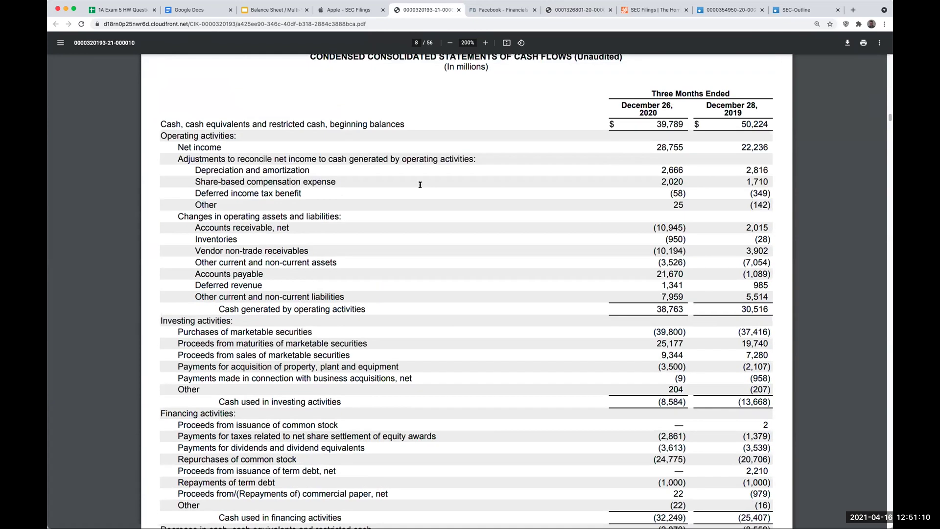
pyautogui.scroll(20, 420, 185)
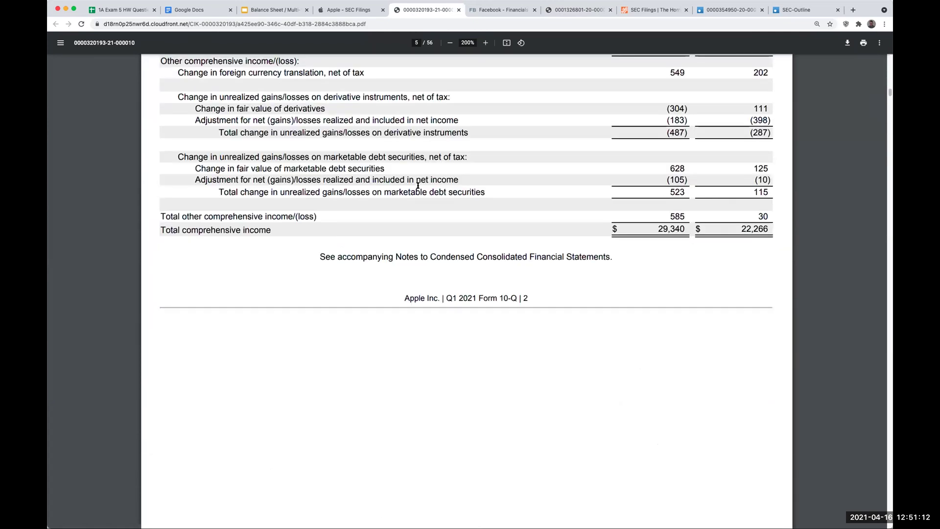
pyautogui.scroll(20, 417, 185)
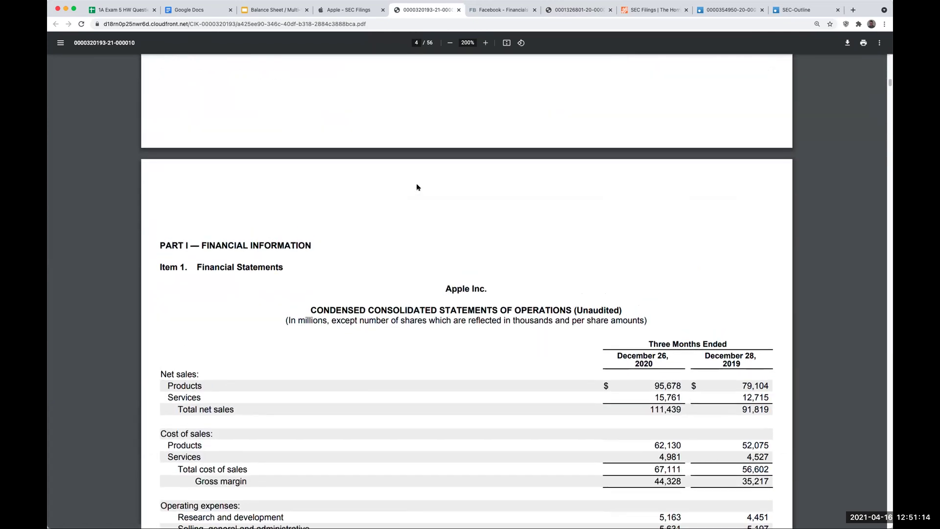
pyautogui.scroll(-10, 416, 187)
pyautogui.scroll(6, 365, 191)
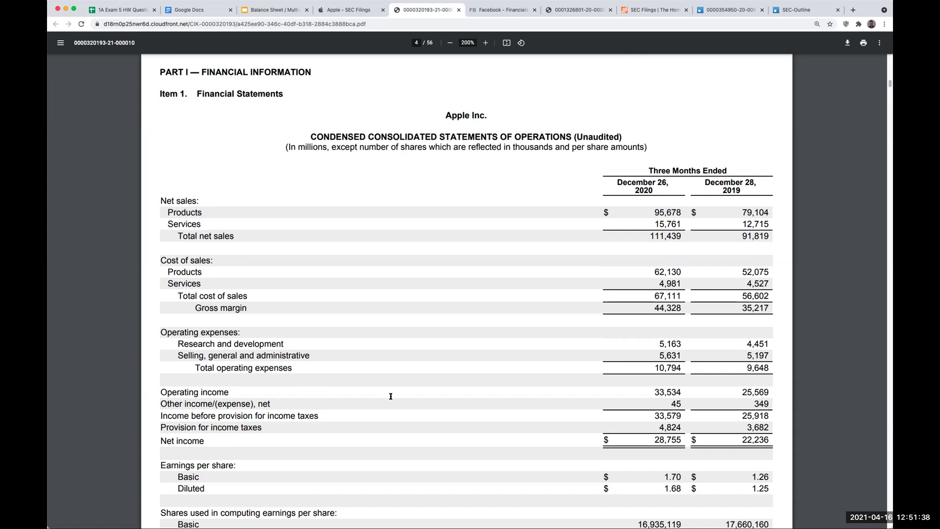
# Step: Back in the spreadsheet, review the problem statement and shares-outstanding assumption in B4:B5
pyautogui.click(126, 12)
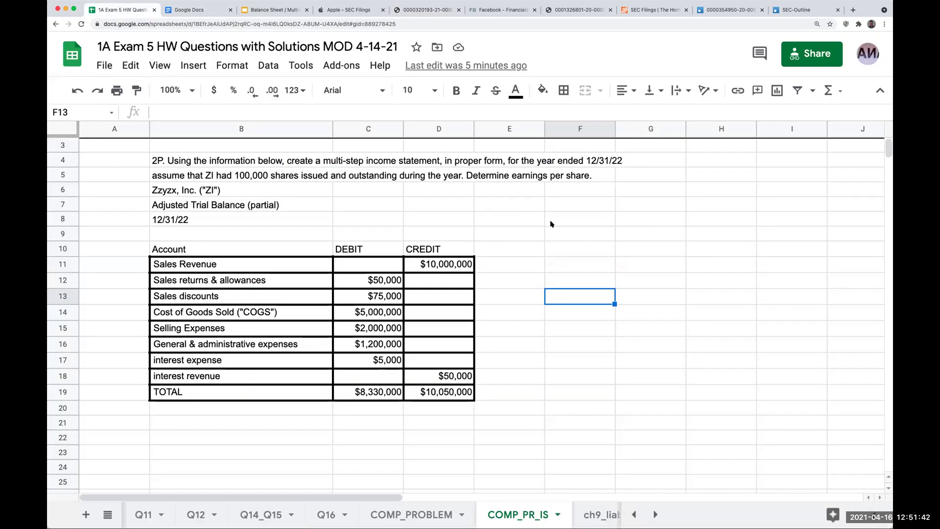
pyautogui.click(195, 163)
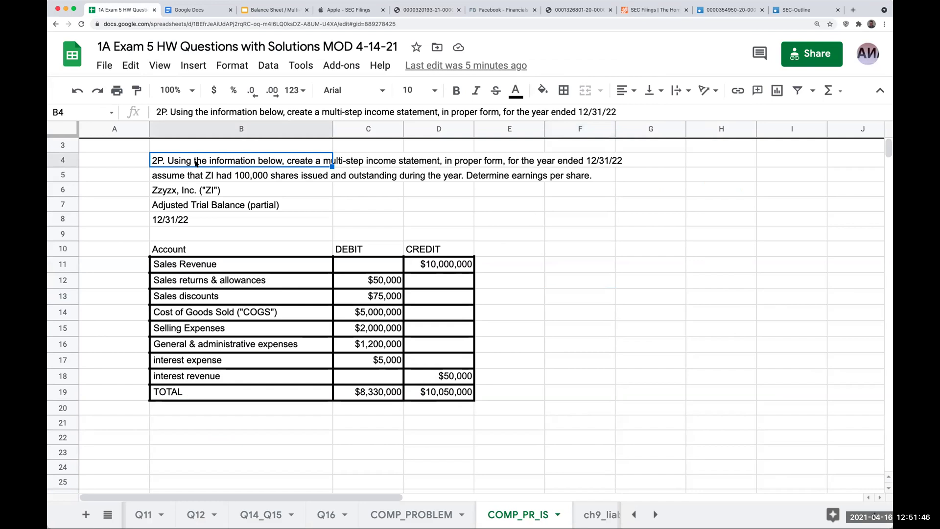
pyautogui.click(534, 163)
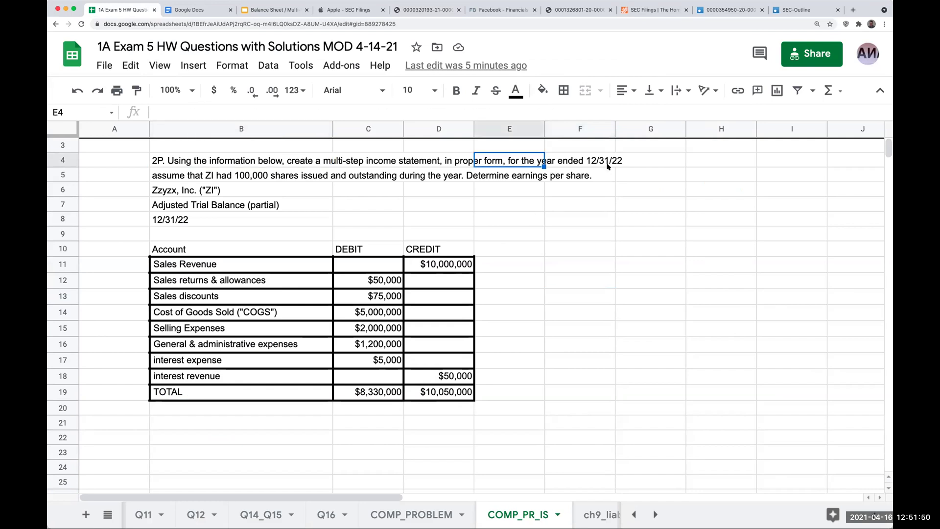
pyautogui.click(178, 178)
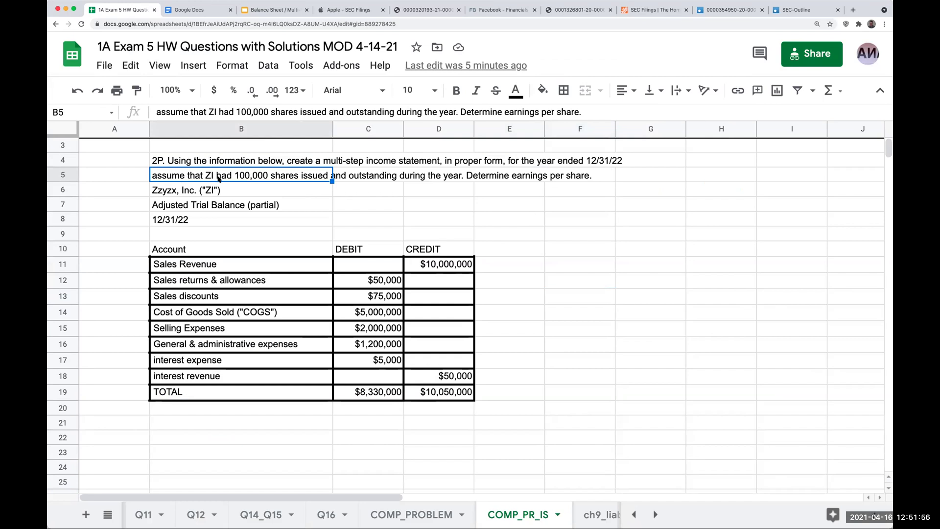
# Step: Insert a row above row 6 and enter 'assume a 20% income tax rate' in B6
pyautogui.click(70, 190)
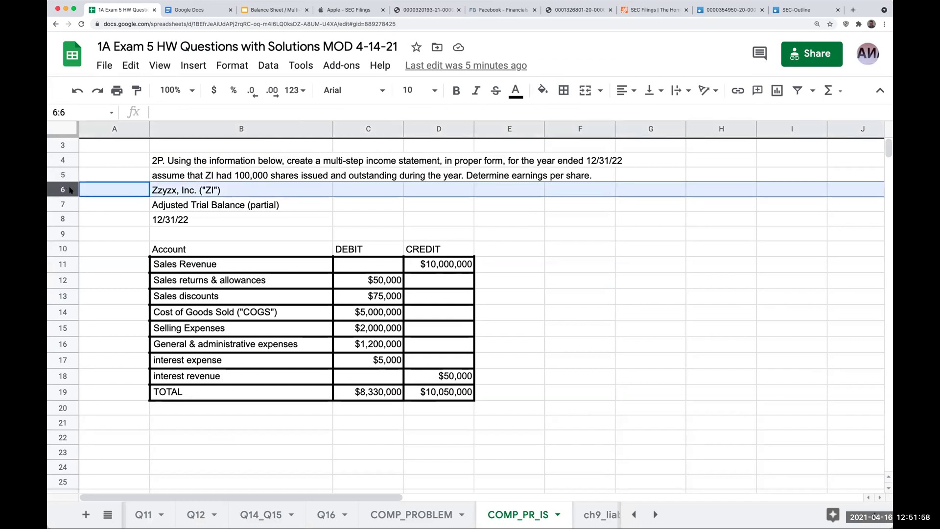
pyautogui.rightClick(70, 190)
pyautogui.click(142, 206)
pyautogui.click(209, 186)
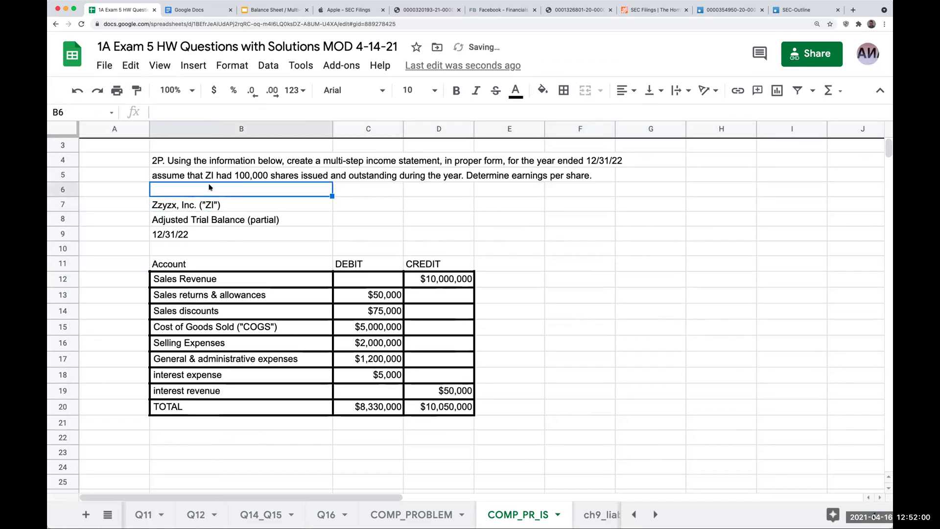
pyautogui.write('assume')
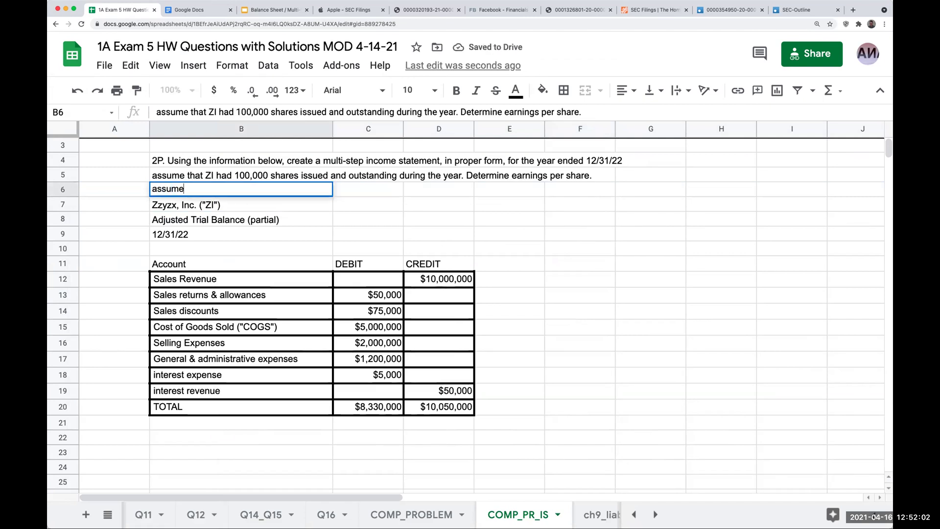
pyautogui.write(' a 20% incom')
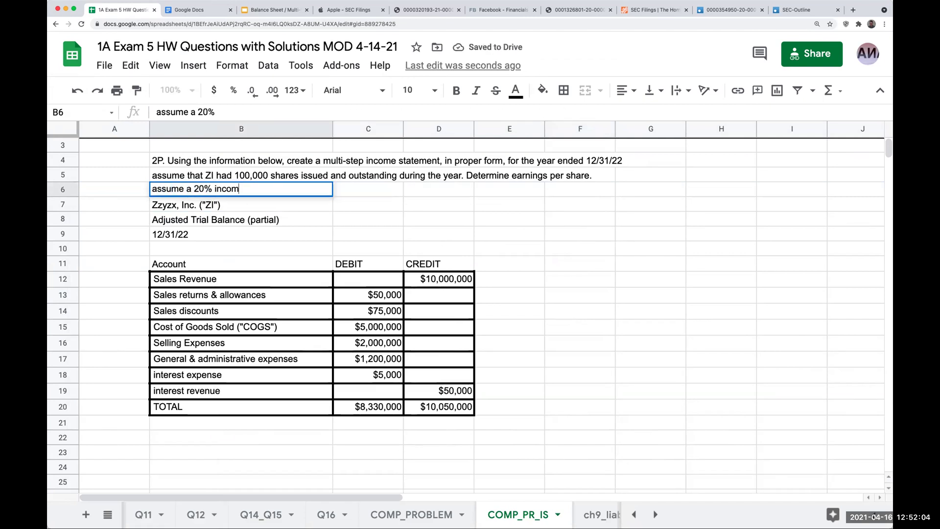
pyautogui.write('e tax rate')
pyautogui.press('Return')
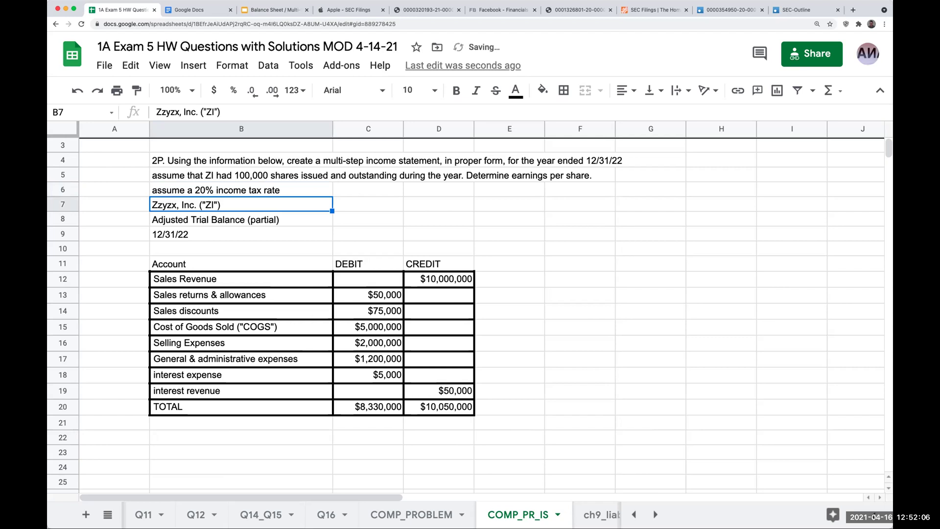
# Step: Enter the headings 'ZI', 'income statement' and 'for the year ended 12/31/22' in F10:F12
pyautogui.click(575, 245)
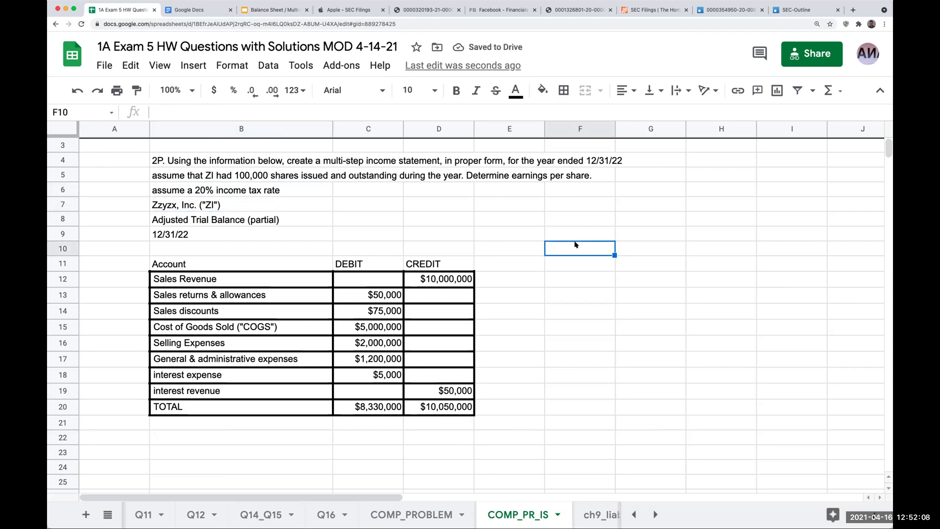
pyautogui.write('ZI')
pyautogui.press('Return')
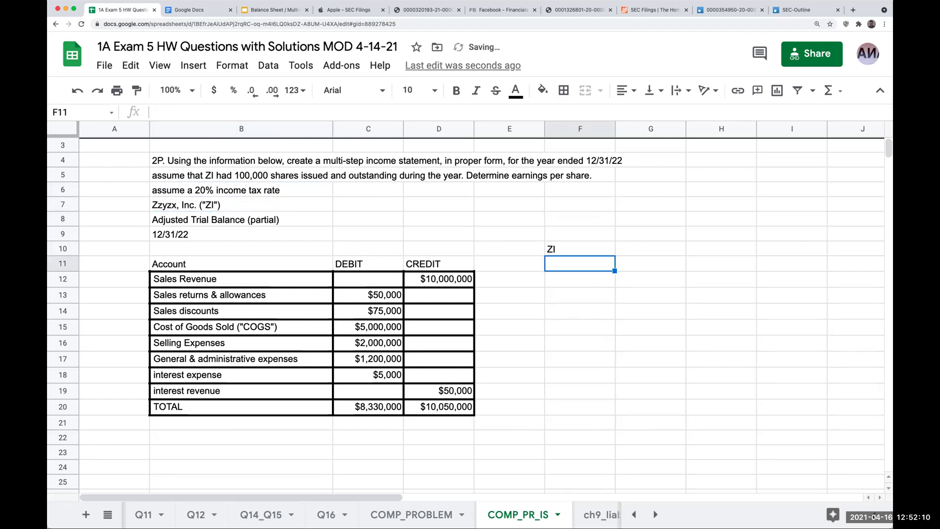
pyautogui.write('income statement')
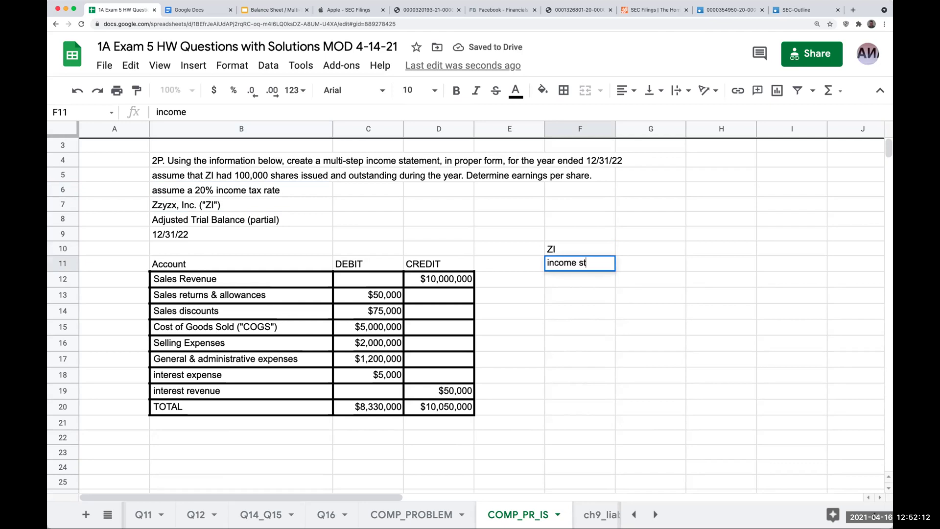
pyautogui.press('Return')
pyautogui.write('for the')
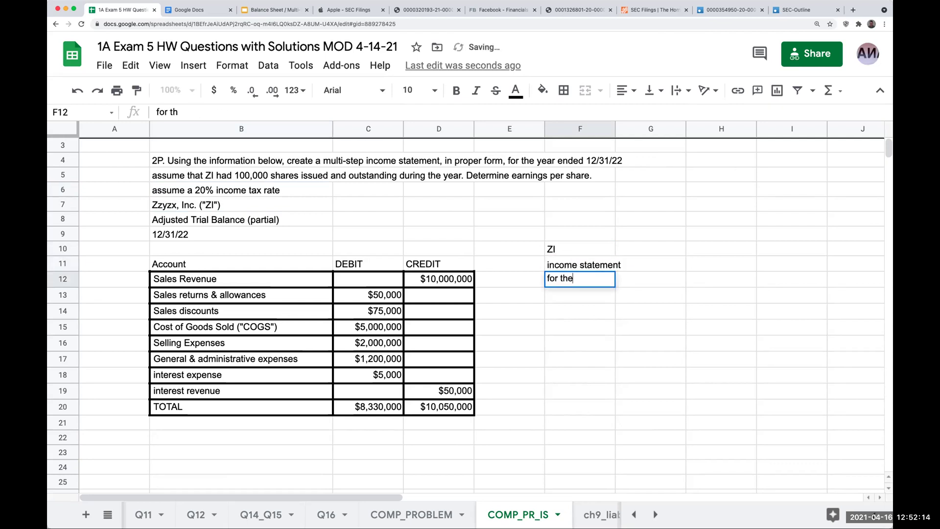
pyautogui.write(' year ended ')
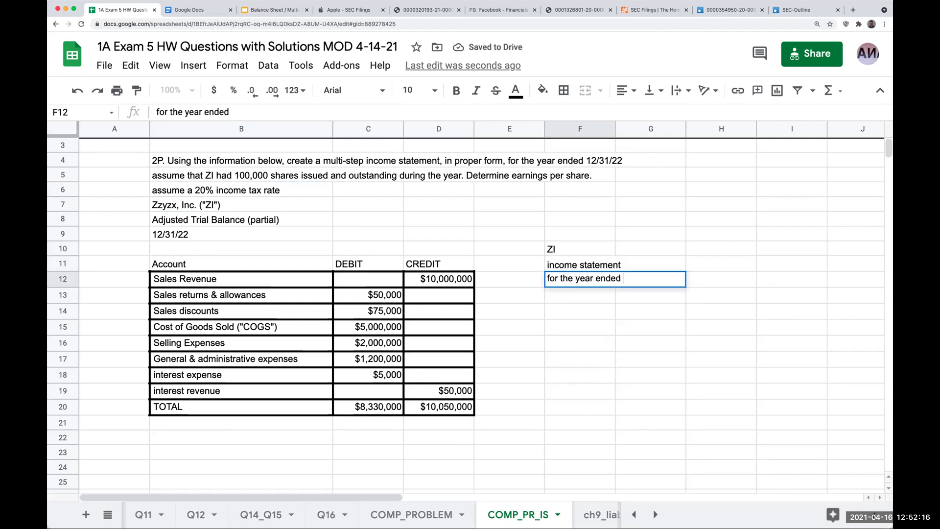
pyautogui.write('12/31/22')
pyautogui.press('Return')
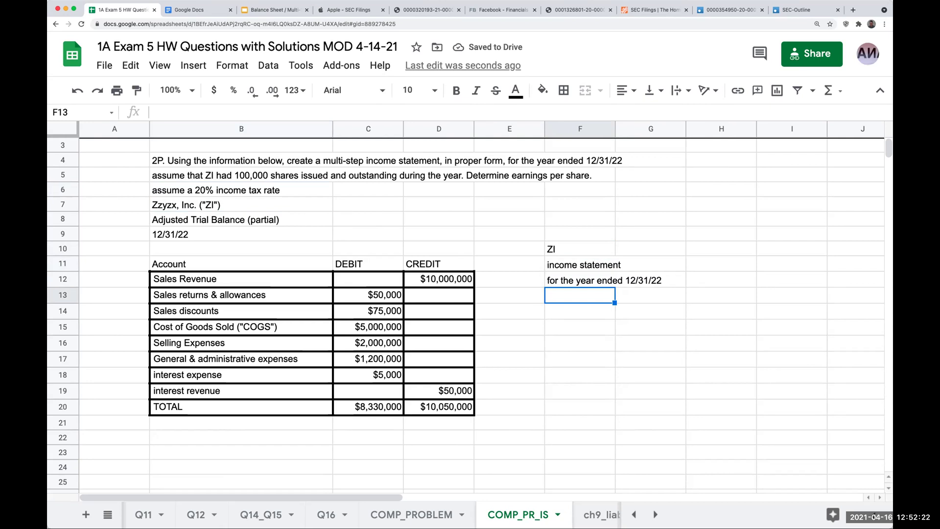
# Step: Add a Sales revenue line linked to the $10,000,000 trial balance credit
pyautogui.click(579, 311)
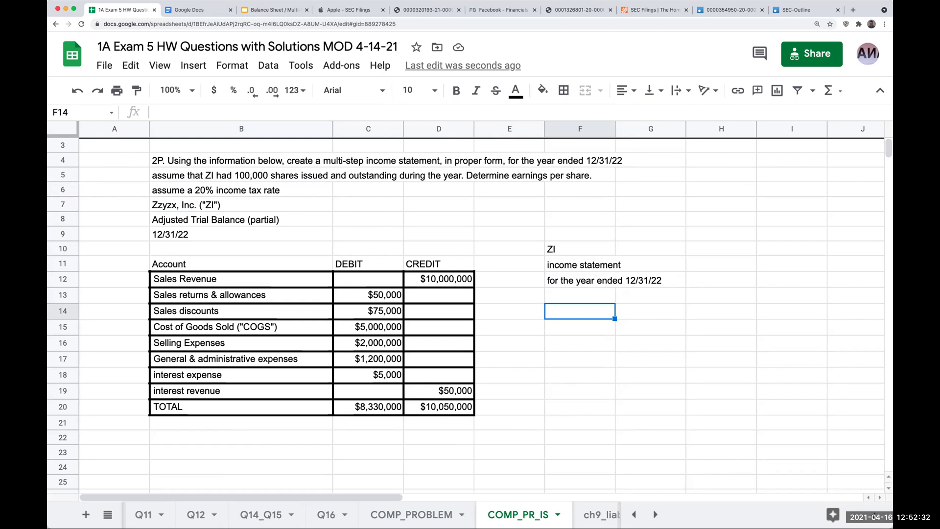
pyautogui.write('Sales revenue')
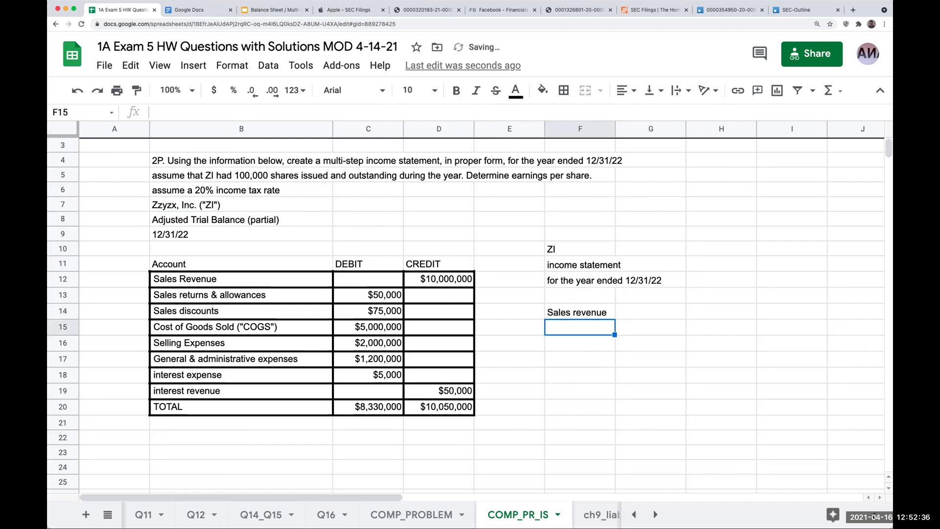
pyautogui.press('Tab')
pyautogui.write('+')
pyautogui.press('Left')
pyautogui.press('Left')
pyautogui.press('Left')
pyautogui.press('Up')
pyautogui.press('Up')
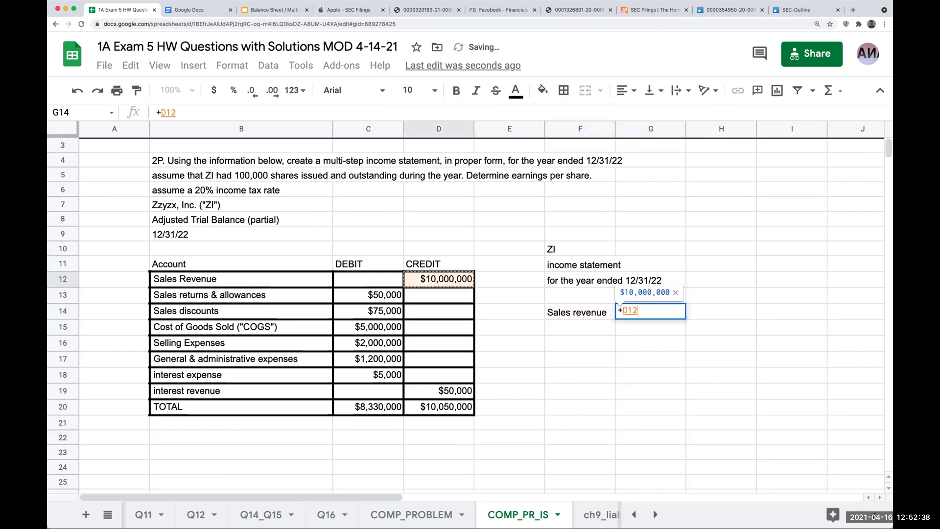
pyautogui.press('Return')
# Step: Add the 'less: sales returns & allowances', 'less: sales discounts' and net sales labels
pyautogui.write('less: sales returns')
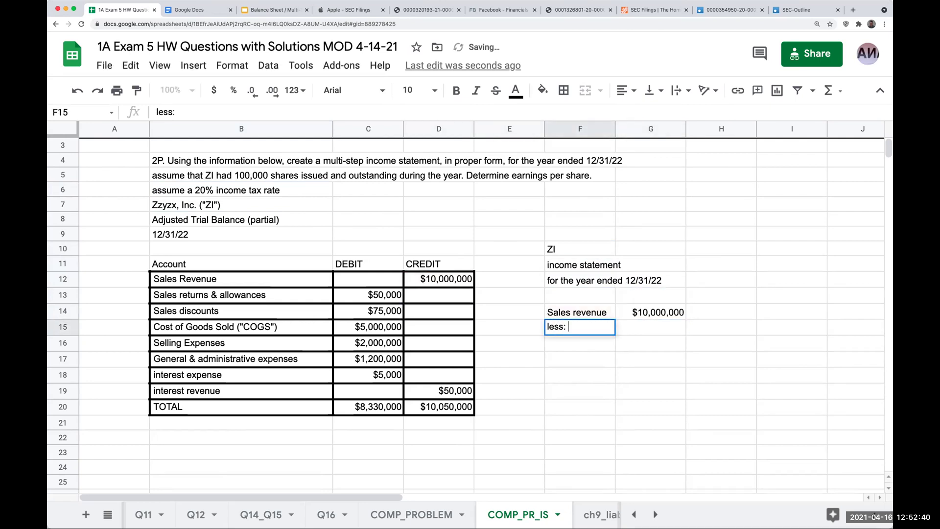
pyautogui.write(' & allowances')
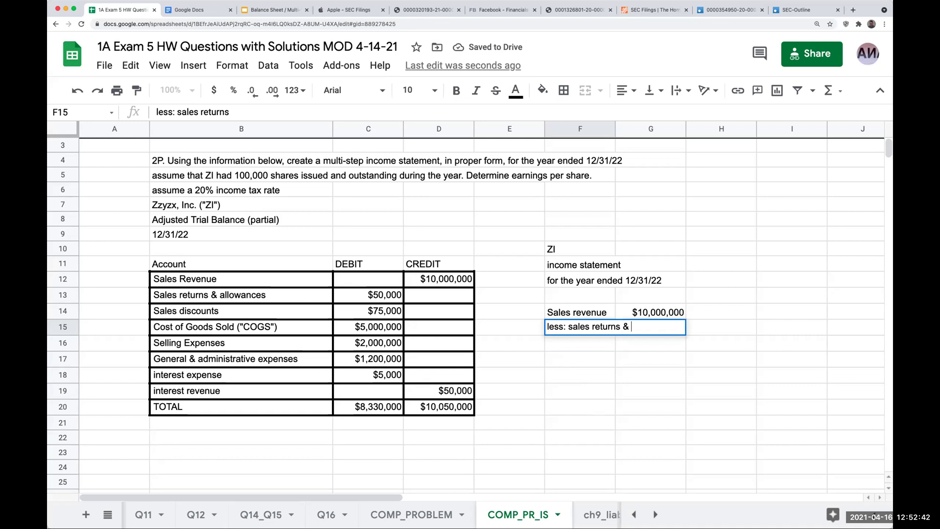
pyautogui.press('Return')
pyautogui.write('le')
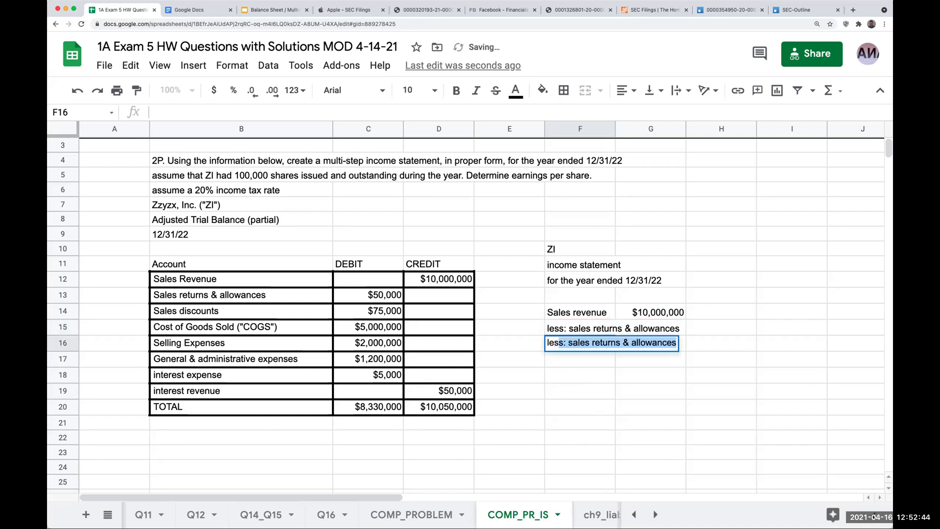
pyautogui.write('ss: sales discounts')
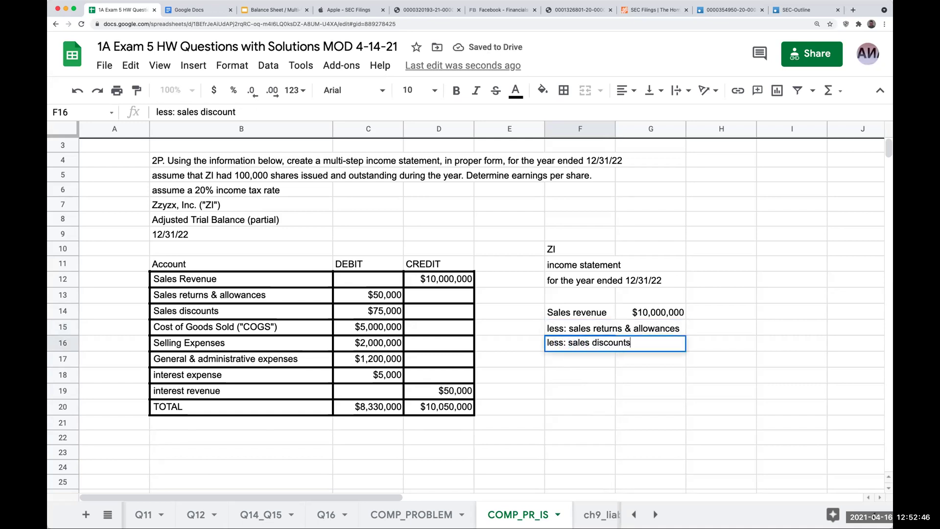
pyautogui.press('Return')
pyautogui.write('net i')
pyautogui.press('BackSpace')
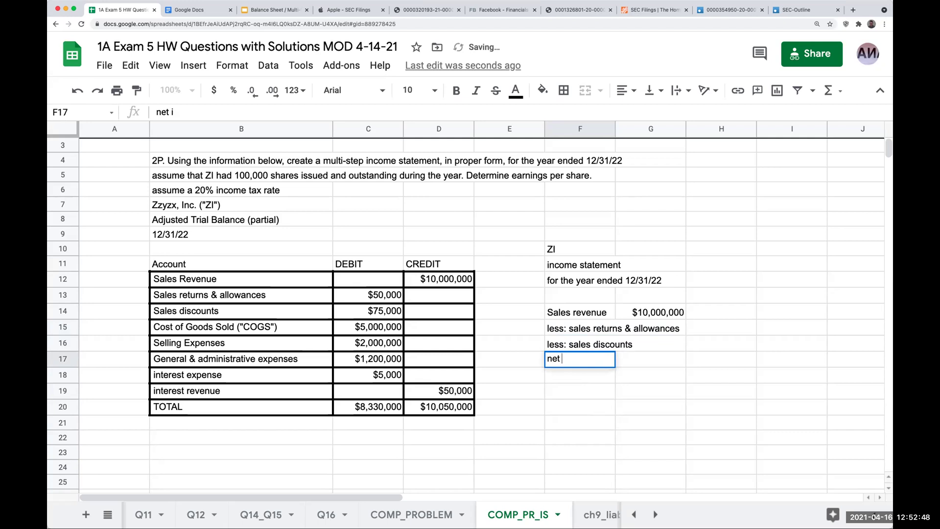
pyautogui.write('sales')
pyautogui.press('Return')
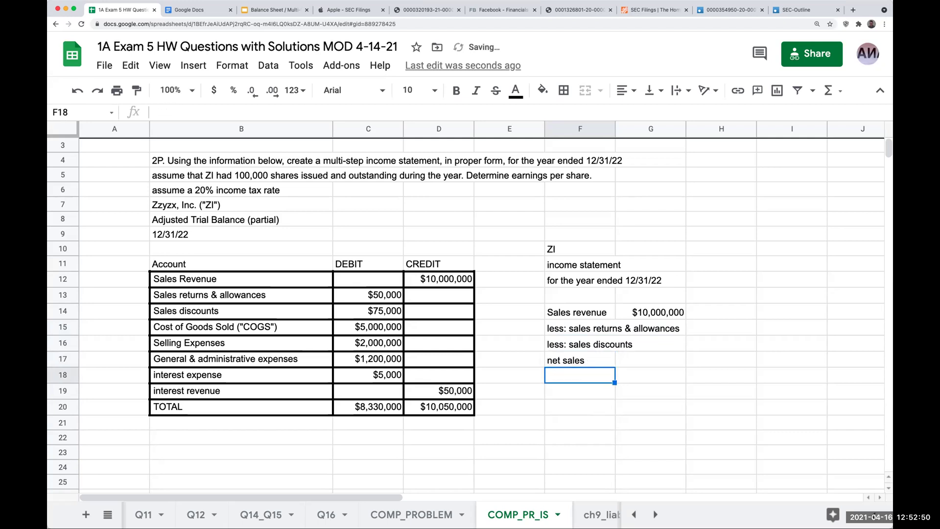
# Step: Widen column F and enter sales returns (-$50,000) and sales discounts (-$75,000) as negative references
pyautogui.moveTo(614, 128); pyautogui.dragTo(686, 235)
pyautogui.click(703, 329)
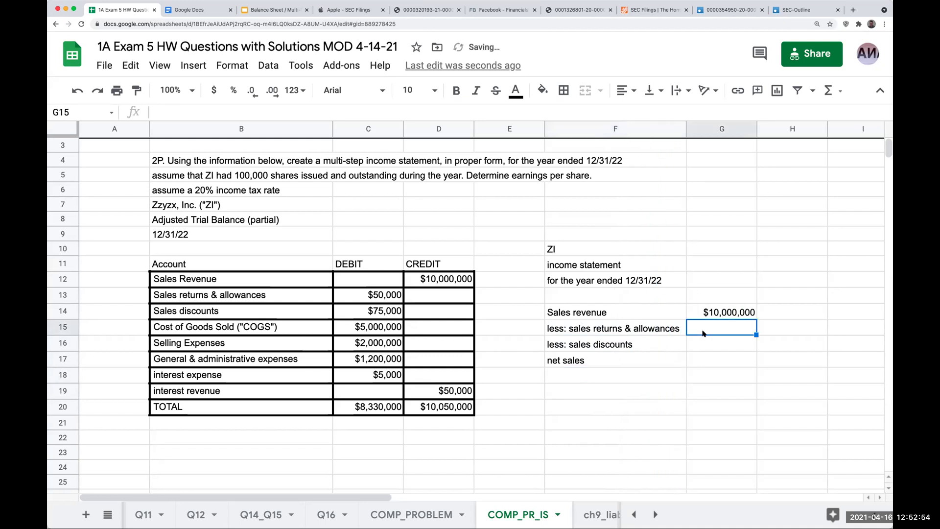
pyautogui.write('=-')
pyautogui.click(371, 294)
pyautogui.press('Return')
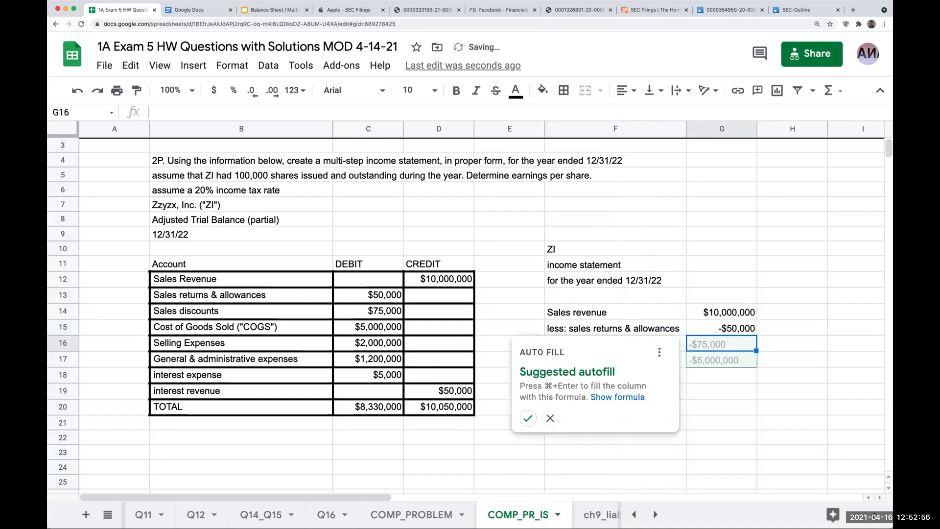
pyautogui.write('=-')
pyautogui.click(366, 316)
pyautogui.press('Return')
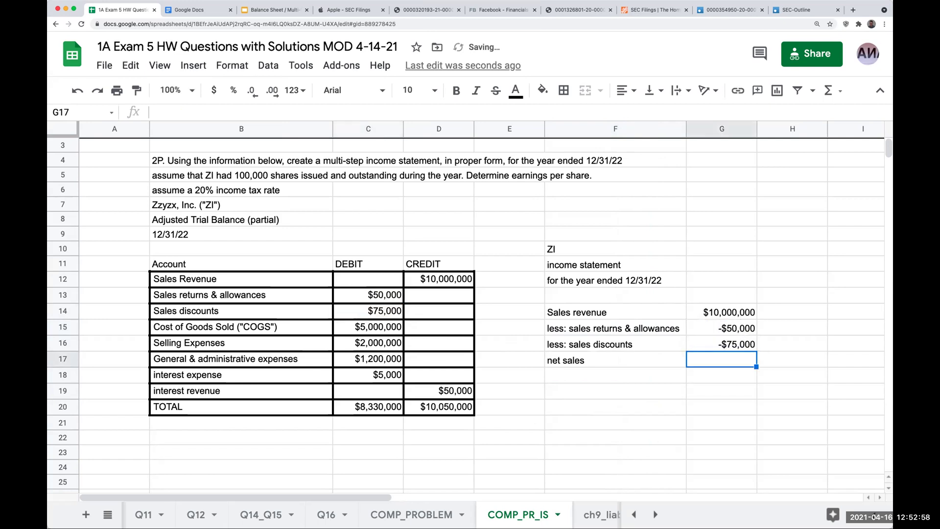
# Step: Compute net sales of $9,875,000 in H17 by summing the three sales amounts
pyautogui.click(792, 359)
pyautogui.write('=')
pyautogui.click(722, 312)
pyautogui.write('+G14+')
pyautogui.click(721, 328)
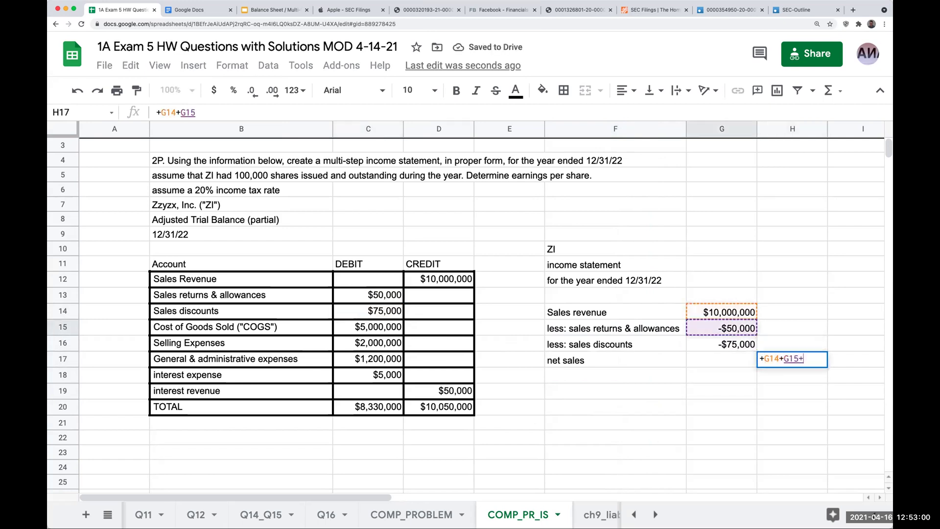
pyautogui.write('+')
pyautogui.click(721, 344)
pyautogui.press('Return')
# Step: Add a 'less: COGS' line with the -$5,000,000 cost of goods sold in H18
pyautogui.click(615, 374)
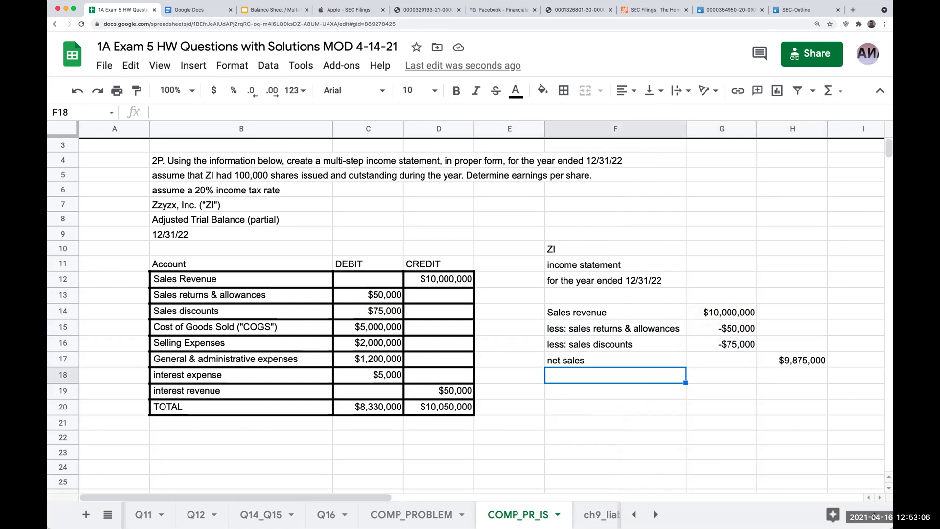
pyautogui.write('less: COGS')
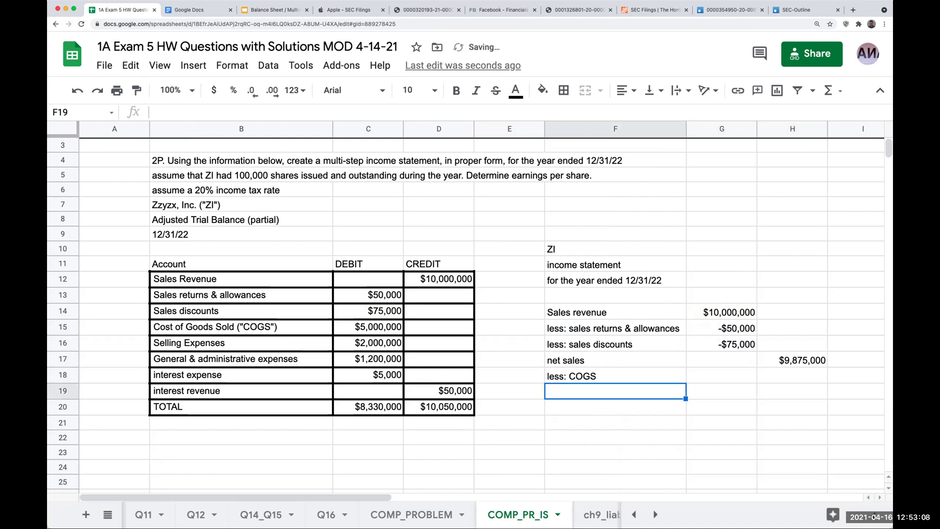
pyautogui.click(792, 374)
pyautogui.write('=-')
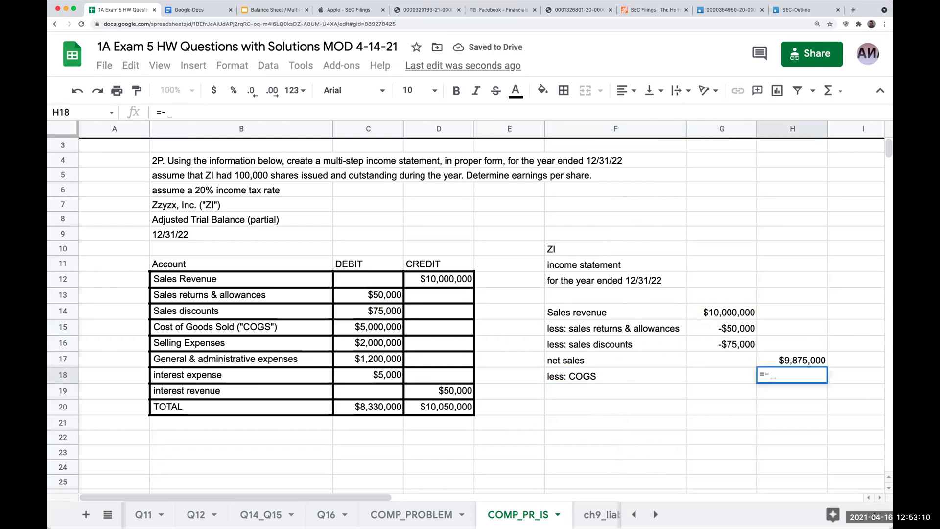
pyautogui.press('Left')
pyautogui.press('Left')
pyautogui.press('Left')
pyautogui.press('Left')
pyautogui.press('Left')
pyautogui.press('Up')
pyautogui.press('Up')
pyautogui.press('Up')
pyautogui.press('Return')
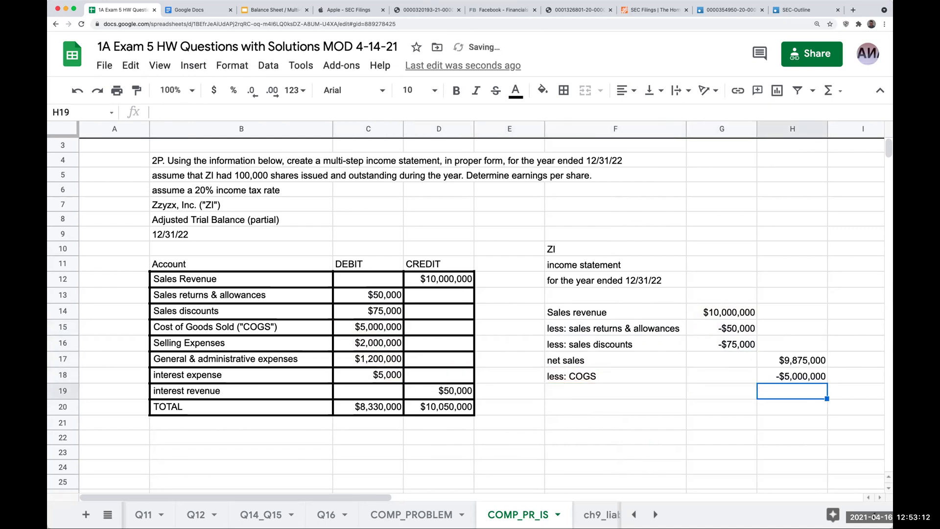
# Step: Add a Gross Profit line computed as =H17+H18, then compare with the Home Depot statement
pyautogui.press('Left')
pyautogui.press('Left')
pyautogui.press('Left')
pyautogui.press('Right')
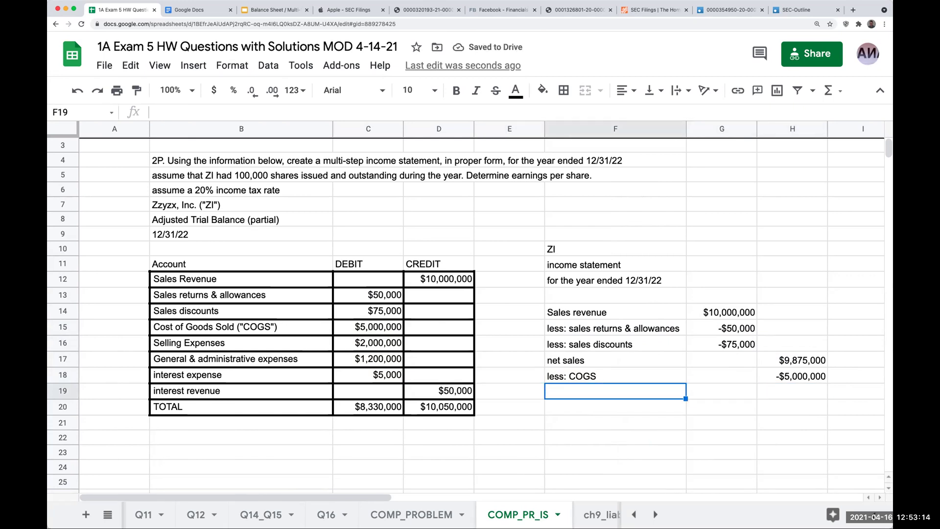
pyautogui.write('Gross Profit')
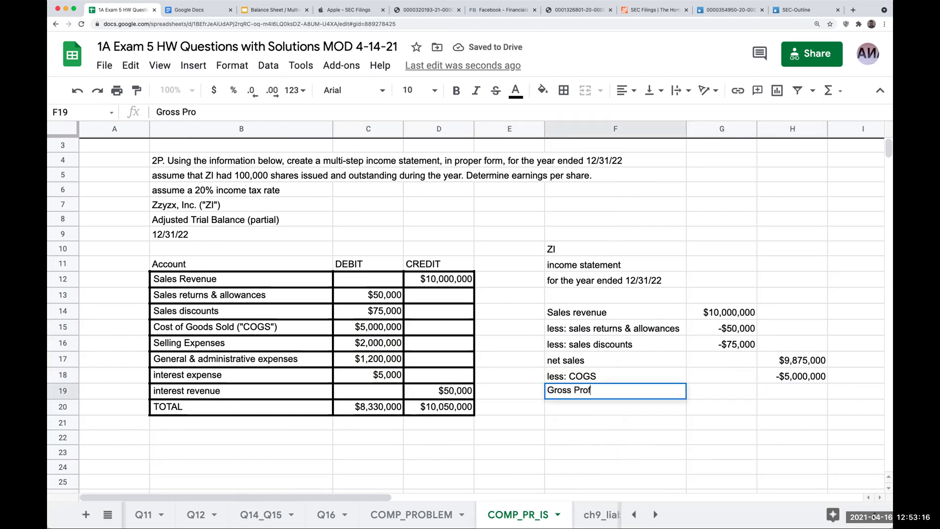
pyautogui.press('Tab')
pyautogui.press('Tab')
pyautogui.write('=H17+H18')
pyautogui.press('Return')
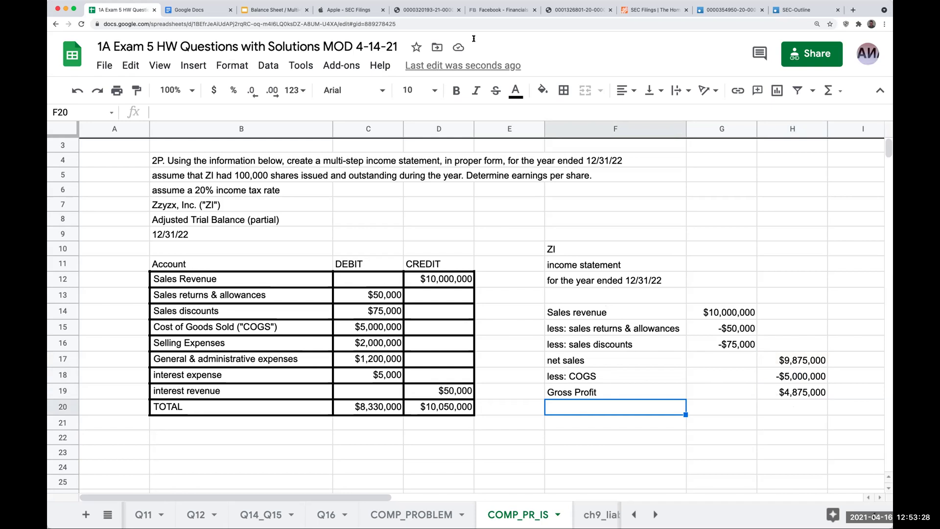
pyautogui.click(716, 8)
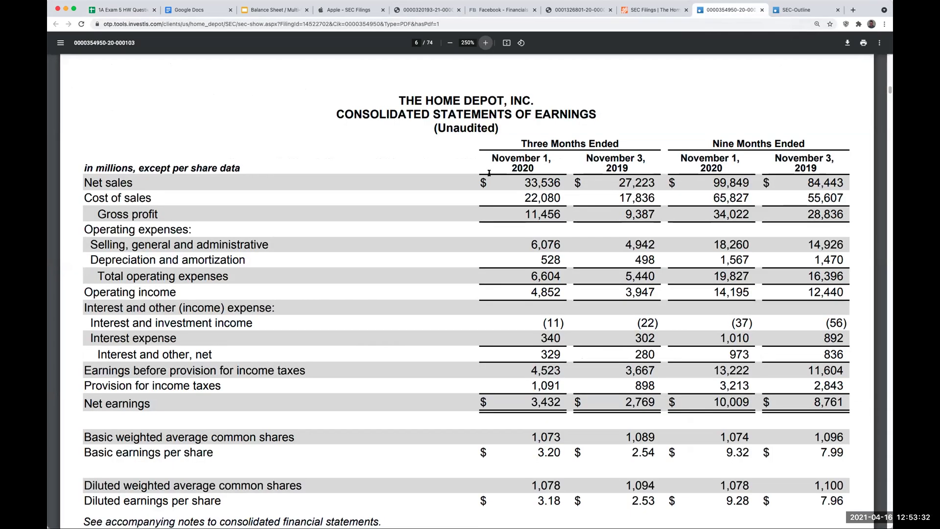
pyautogui.click(122, 10)
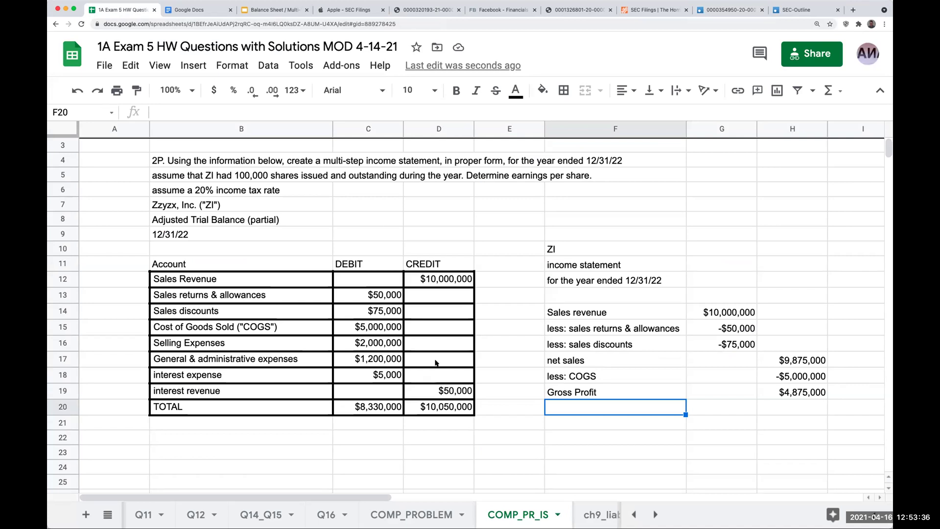
# Step: Add the selling, general & administrative heading and link the Selling Expenses and G&A labels
pyautogui.write('le')
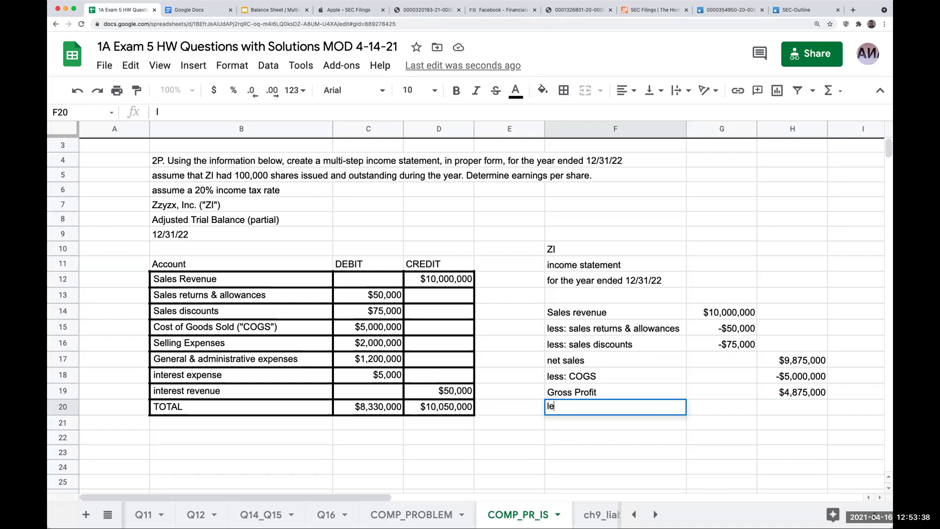
pyautogui.write('ss: selling, genera')
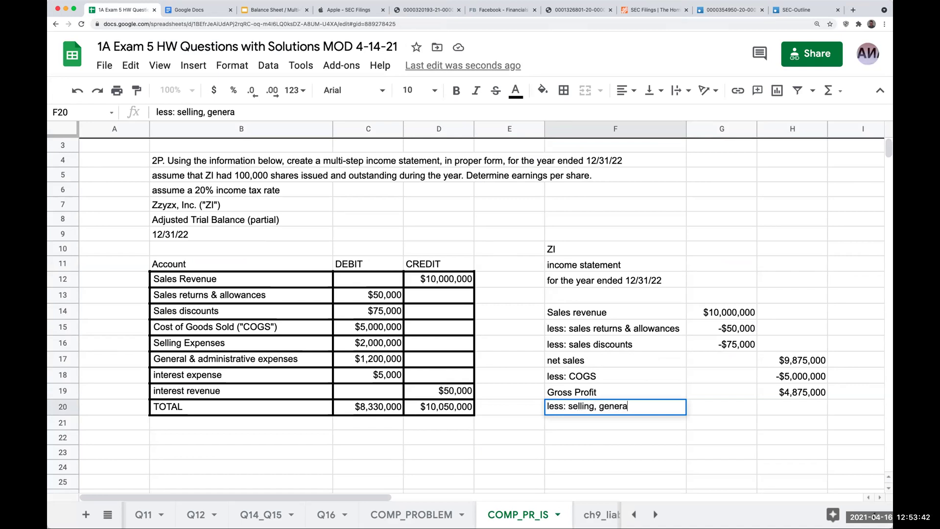
pyautogui.write('l & admininstrative expenses')
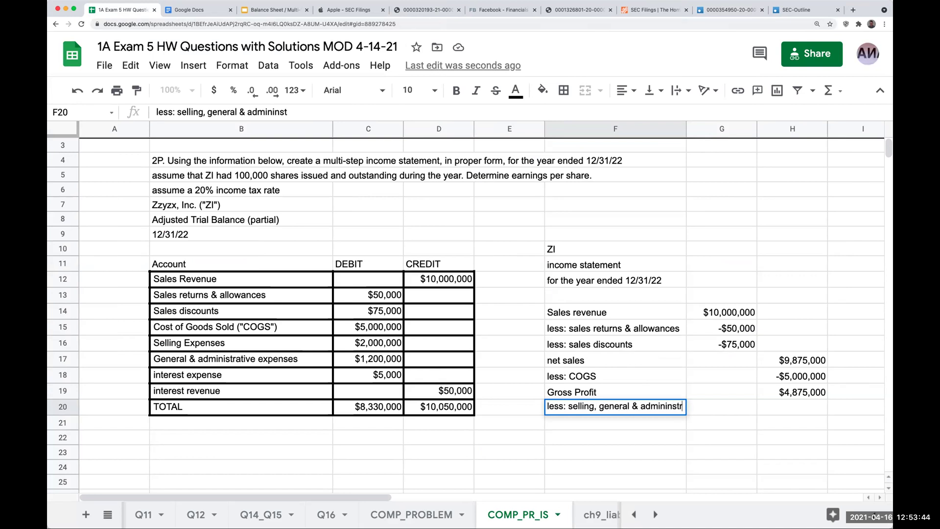
pyautogui.press('Return')
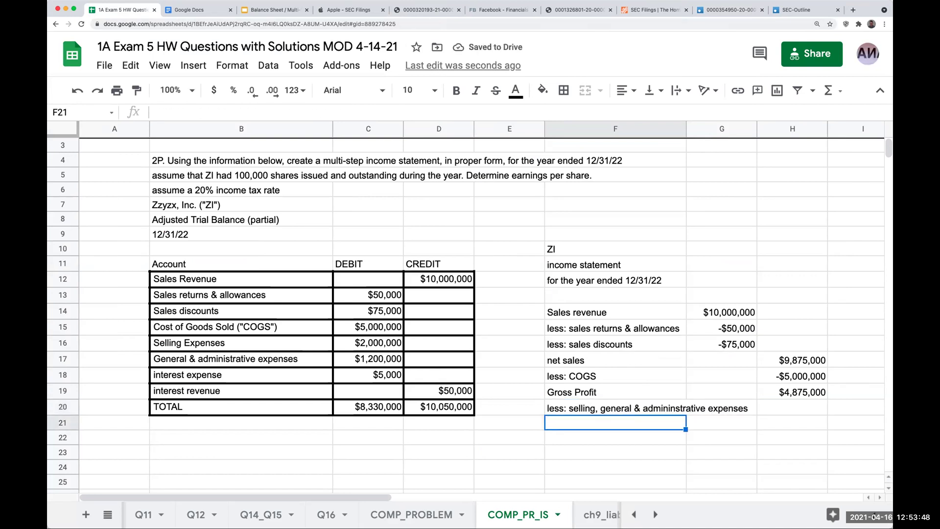
pyautogui.write('+')
pyautogui.press('Left')
pyautogui.press('Left')
pyautogui.press('Left')
pyautogui.press('Left')
pyautogui.press('Up')
pyautogui.press('Up')
pyautogui.press('Up')
pyautogui.press('Up')
pyautogui.press('Up')
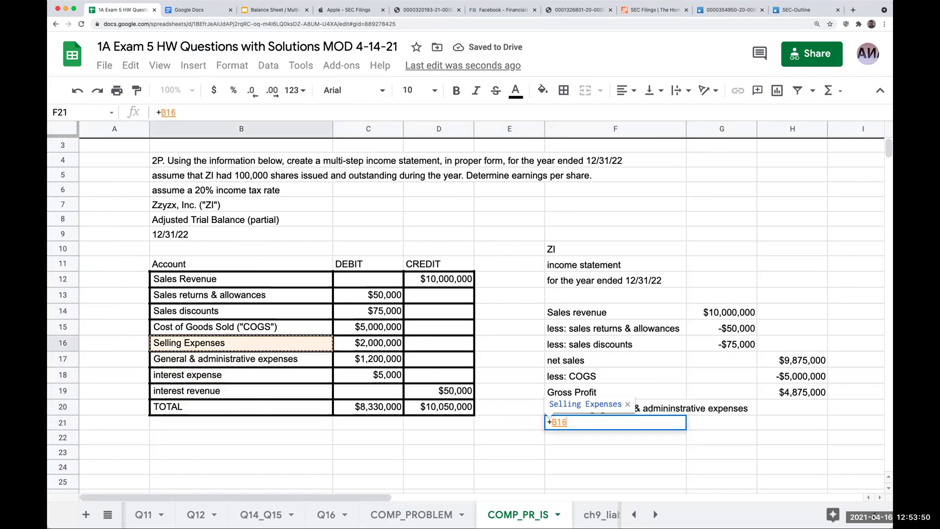
pyautogui.press('Return')
pyautogui.write('+')
# Step: Link the $2,000,000 selling and $1,200,000 G&A amounts from the trial balance
pyautogui.press('Left')
pyautogui.press('Left')
pyautogui.press('Left')
pyautogui.press('Left')
pyautogui.press('Up')
pyautogui.press('Up')
pyautogui.press('Up')
pyautogui.press('Up')
pyautogui.press('Up')
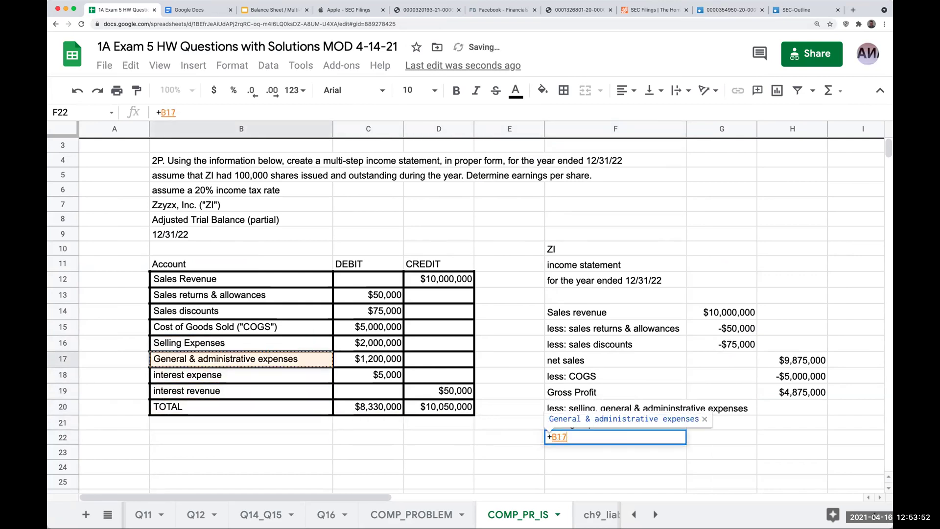
pyautogui.press('Tab')
pyautogui.press('Up')
pyautogui.write('+')
pyautogui.press('Left')
pyautogui.press('Left')
pyautogui.press('Left')
pyautogui.press('Left')
pyautogui.press('Up')
pyautogui.press('Up')
pyautogui.press('Up')
pyautogui.press('Up')
pyautogui.press('Up')
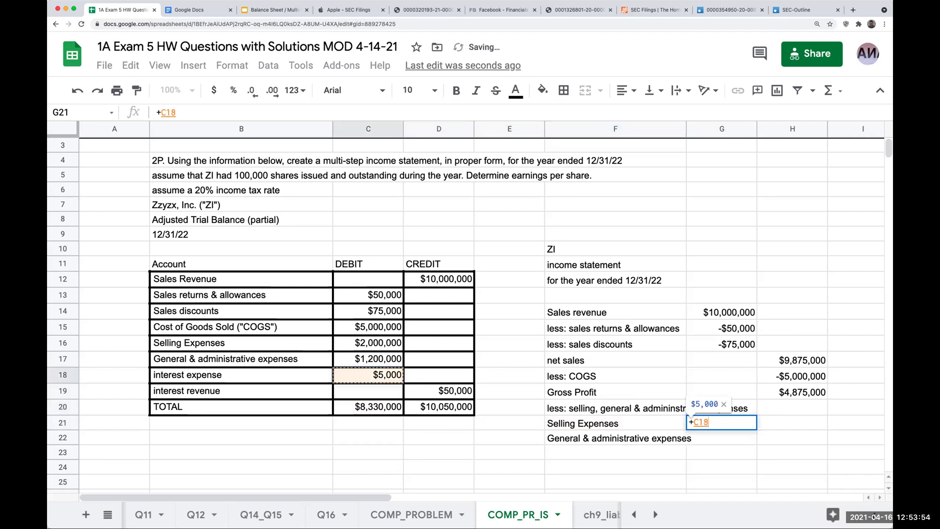
pyautogui.press('Return')
pyautogui.write('+')
pyautogui.press('Left')
pyautogui.press('Left')
pyautogui.press('Left')
pyautogui.press('Left')
pyautogui.press('Up')
pyautogui.press('Up')
pyautogui.press('Up')
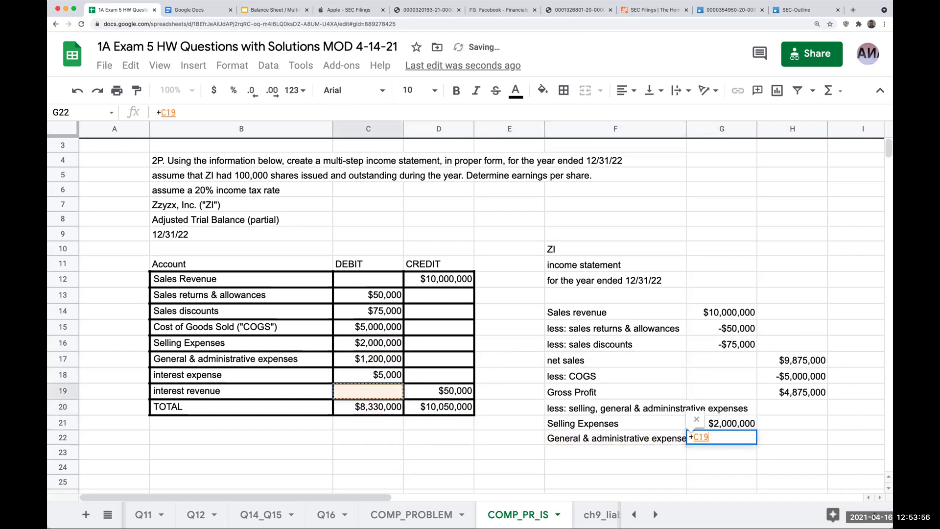
pyautogui.press('Up')
pyautogui.press('Up')
pyautogui.press('Return')
pyautogui.click(509, 451)
# Step: Add a 'total SG&A' line with =G21+G22 giving $3,200,000
pyautogui.click(615, 451)
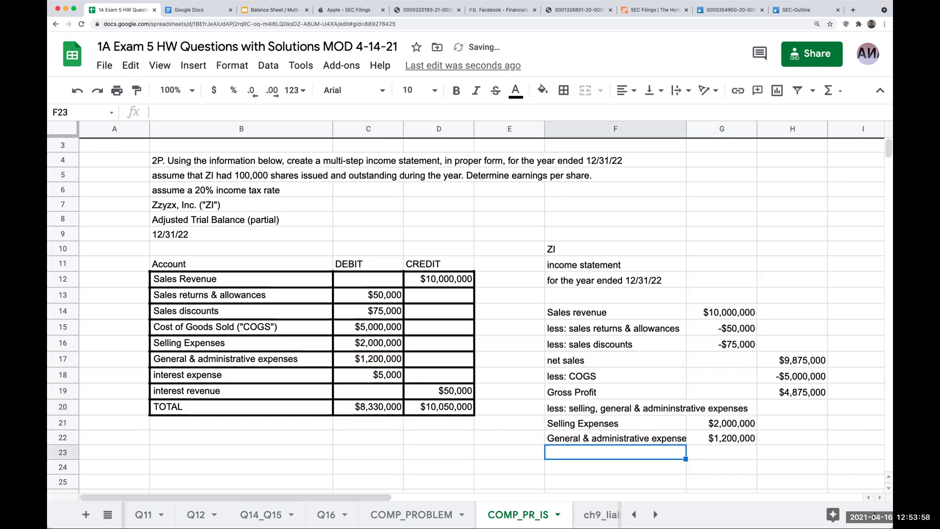
pyautogui.write('total S&')
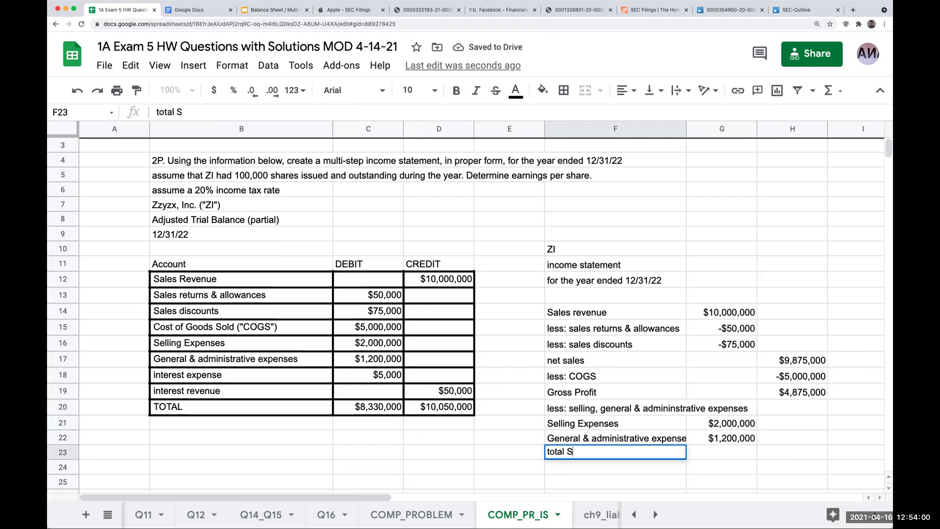
pyautogui.press('BackSpace')
pyautogui.write('G&')
pyautogui.press('BackSpace')
pyautogui.write('&A')
pyautogui.press('Tab')
pyautogui.press('Tab')
pyautogui.write('=G21+G22')
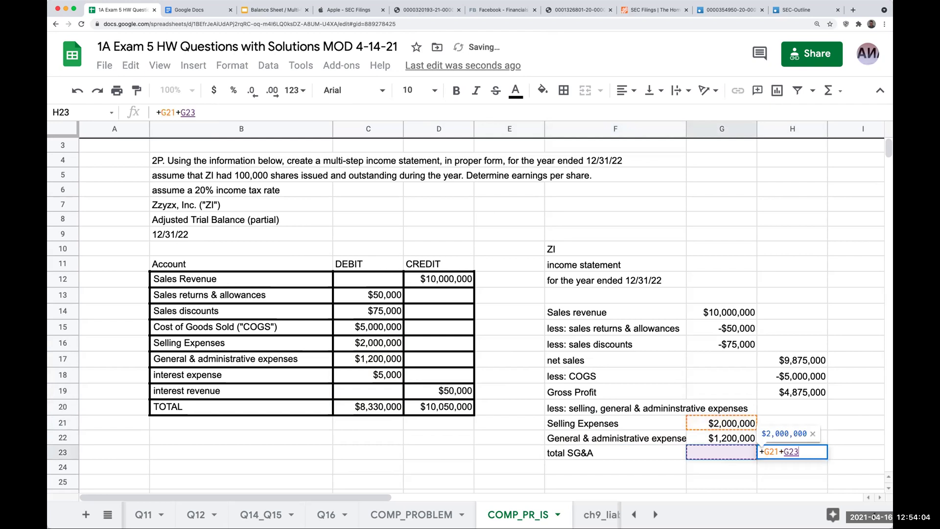
pyautogui.press('Return')
pyautogui.press('Right')
pyautogui.press('Right')
pyautogui.press('Up')
pyautogui.press('Up')
pyautogui.press('Up')
pyautogui.press('Up')
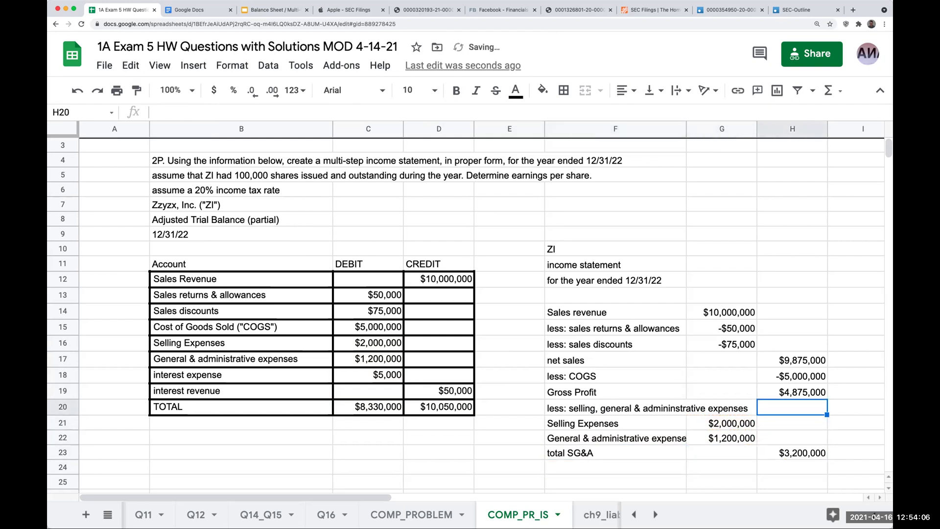
pyautogui.press('Right')
pyautogui.press('Up')
pyautogui.press('Up')
pyautogui.press('Up')
pyautogui.press('Up')
pyautogui.press('Up')
pyautogui.press('Up')
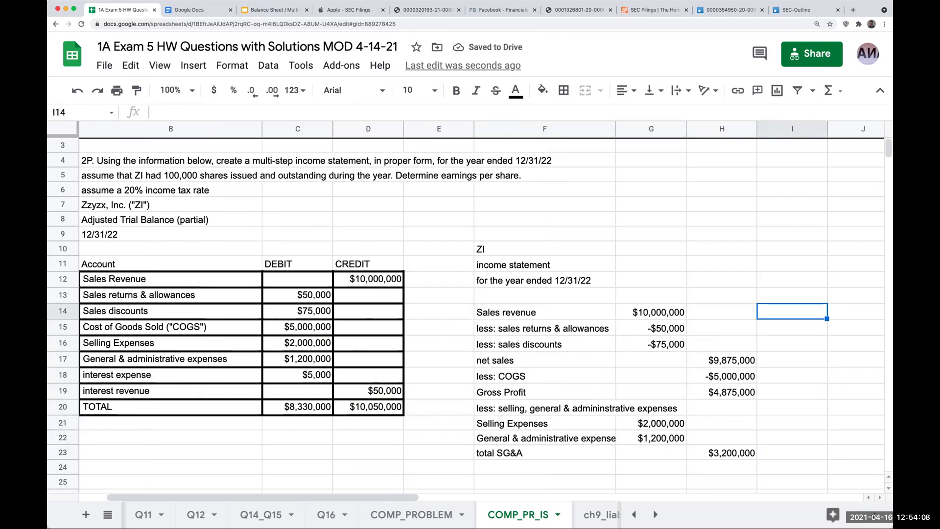
# Step: Annotate the sales, returns, discounts, net sales, COGS and gross profit lines a, b, c, a-b-c=d, e, d-e=f
pyautogui.write('a')
pyautogui.press('Return')
pyautogui.write('b')
pyautogui.press('Return')
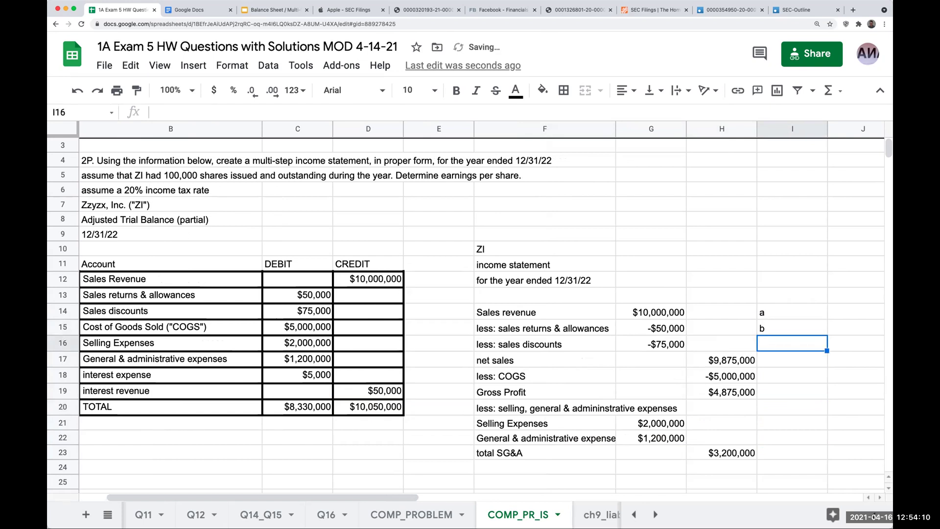
pyautogui.write('c')
pyautogui.press('Return')
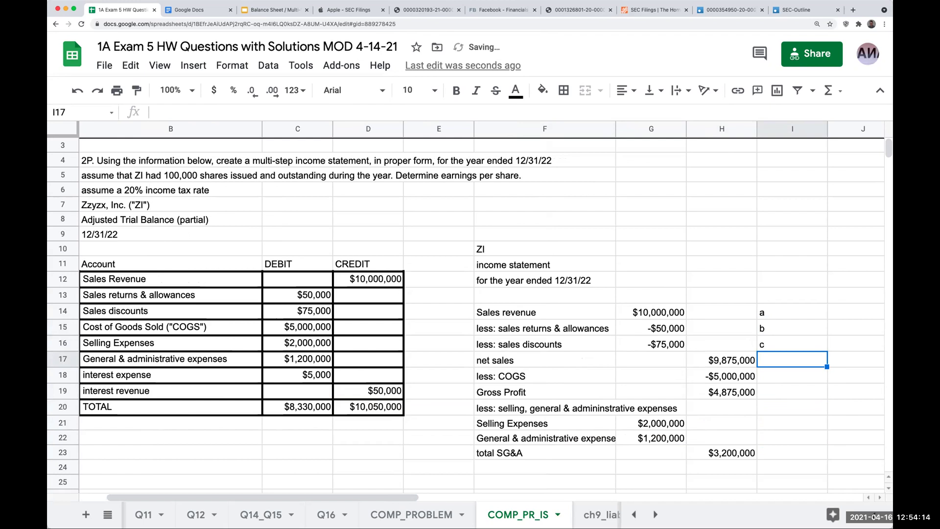
pyautogui.write('a-b-c')
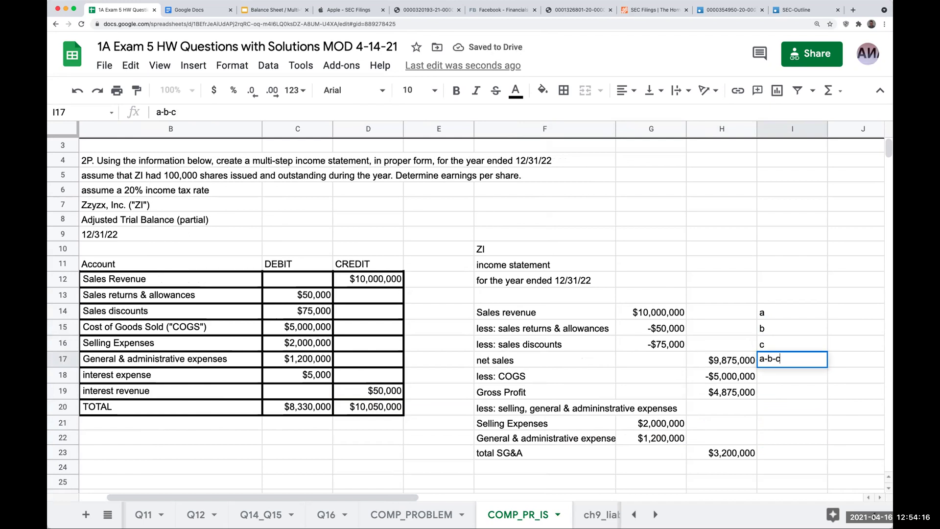
pyautogui.write('=d')
pyautogui.press('Return')
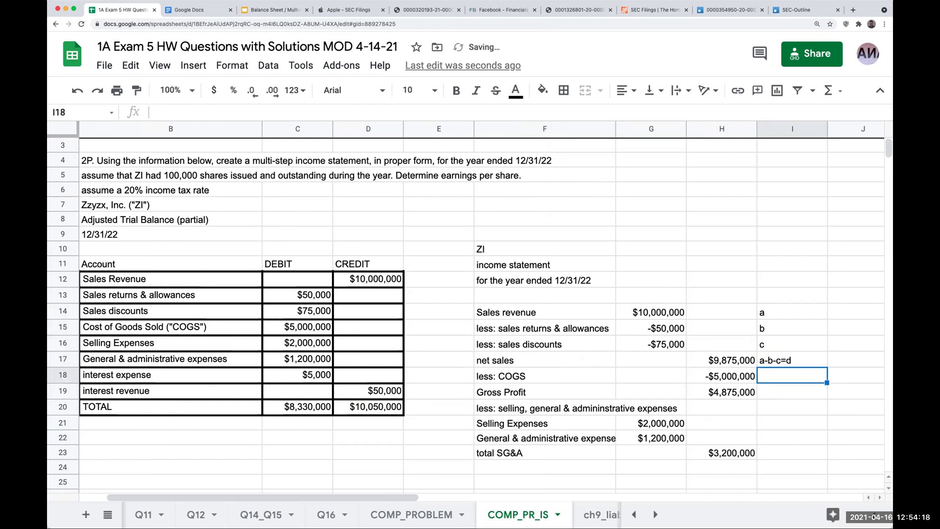
pyautogui.write('e')
pyautogui.press('Return')
pyautogui.write('d')
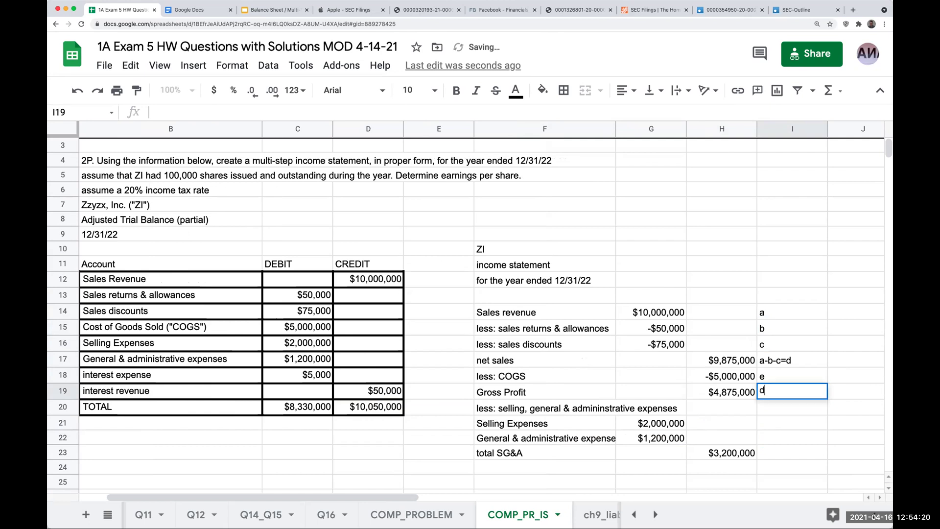
pyautogui.write('-e=')
pyautogui.press('Return')
pyautogui.press('Return')
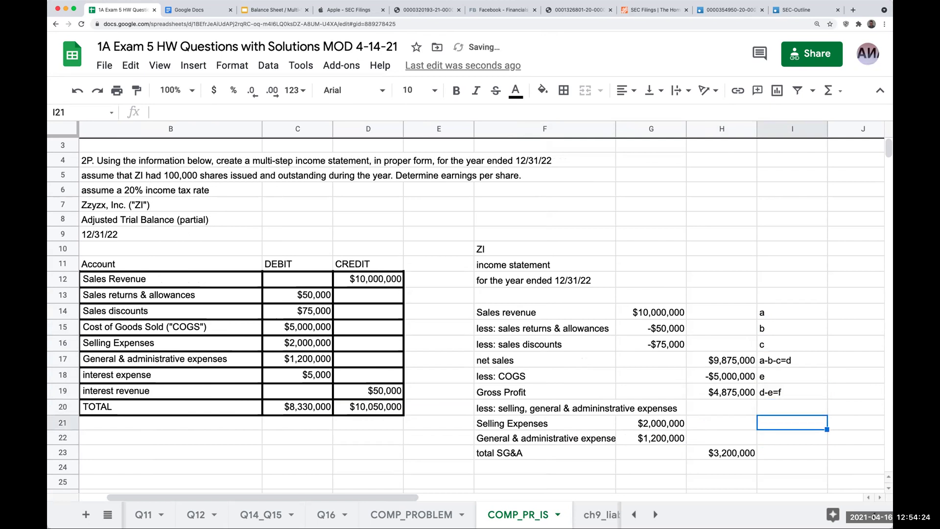
# Step: Mark selling and G&A expenses as g and h, and total SG&A as g+h=i
pyautogui.write('g')
pyautogui.press('Return')
pyautogui.write('h')
pyautogui.press('Return')
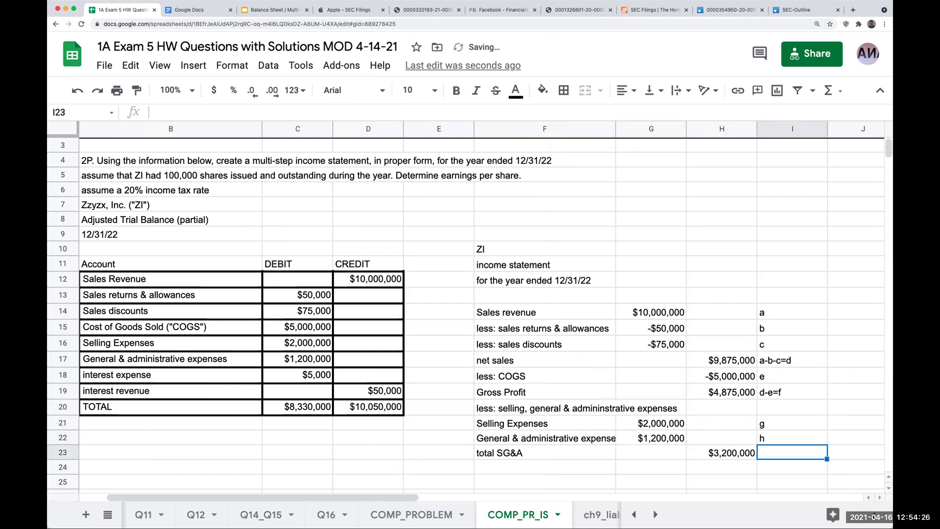
pyautogui.write('g+')
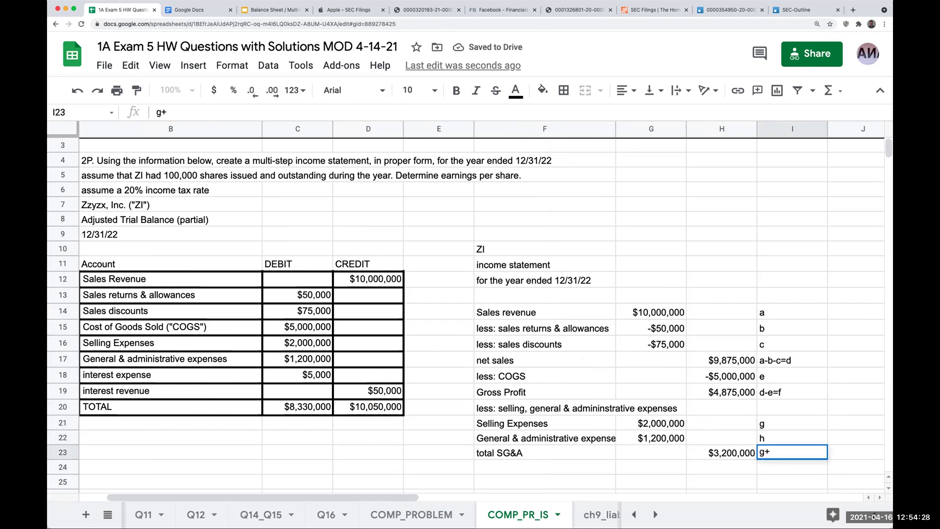
pyautogui.write('h')
pyautogui.write('+')
pyautogui.write('i')
pyautogui.press('Return')
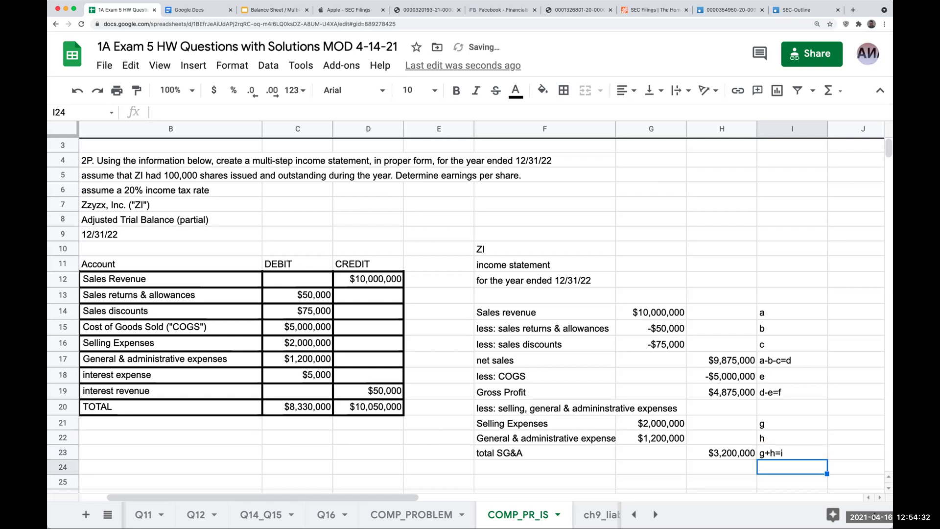
pyautogui.press('Left')
pyautogui.press('Left')
pyautogui.press('Left')
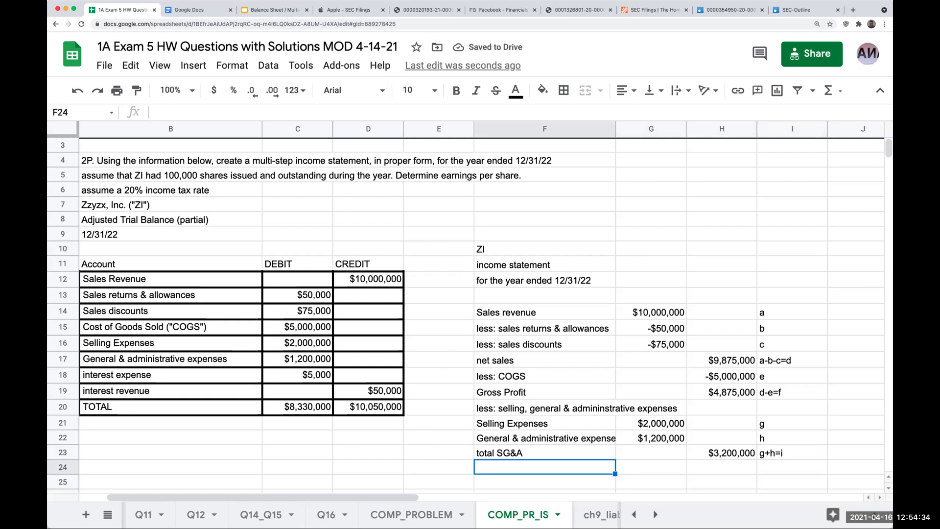
# Step: Add an operating income row computed as gross profit minus total SG&A, giving $1,675,000
pyautogui.write('operating income')
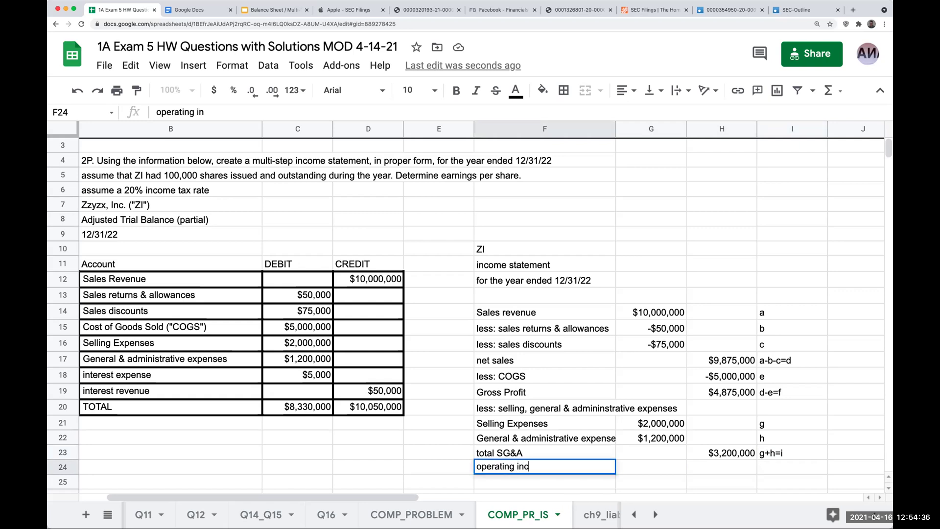
pyautogui.press('Right')
pyautogui.press('Right')
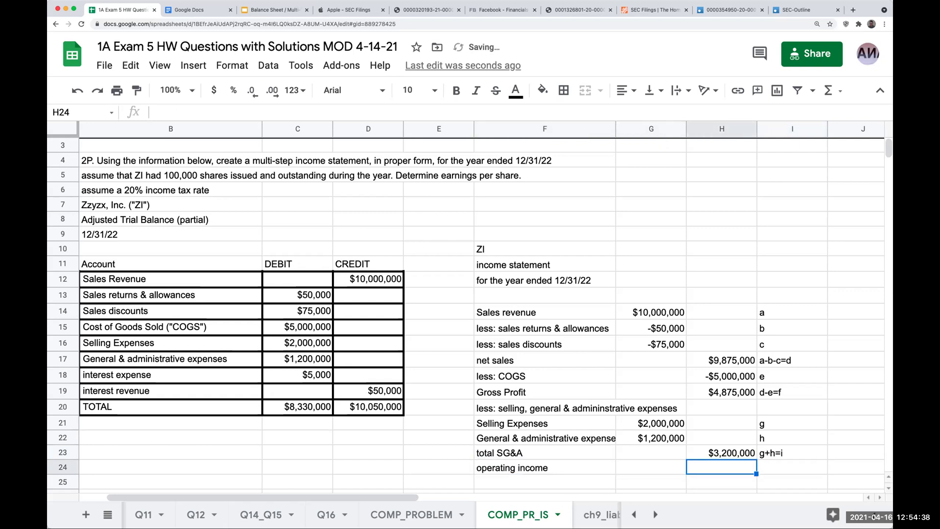
pyautogui.write('+')
pyautogui.press('Up')
pyautogui.press('Up')
pyautogui.press('Up')
pyautogui.press('Up')
pyautogui.press('Up')
pyautogui.write('-')
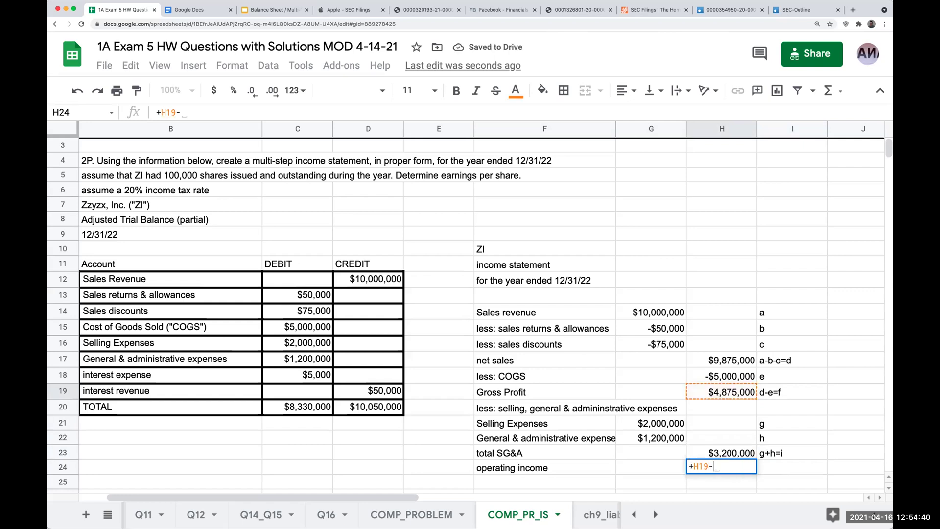
pyautogui.press('Up')
pyautogui.press('Tab')
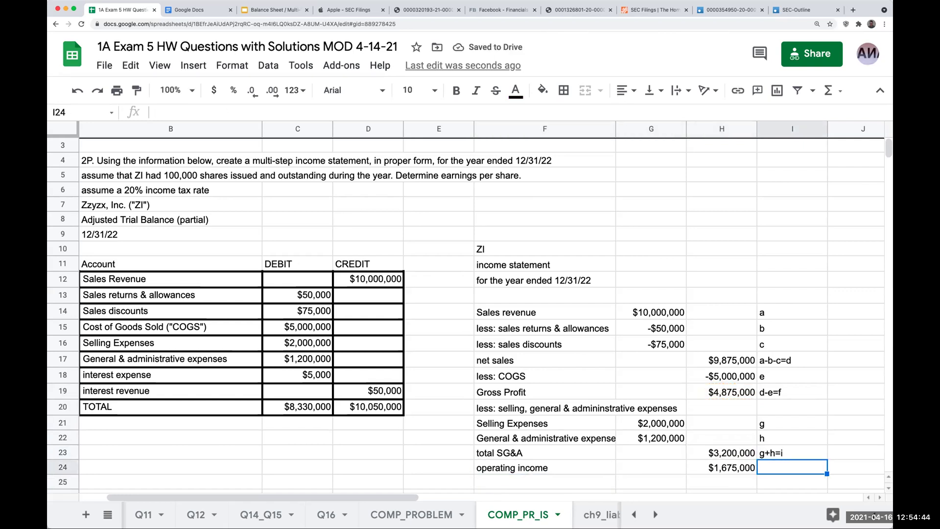
# Step: Annotate the operating income line with the note f-i=j
pyautogui.write('f-')
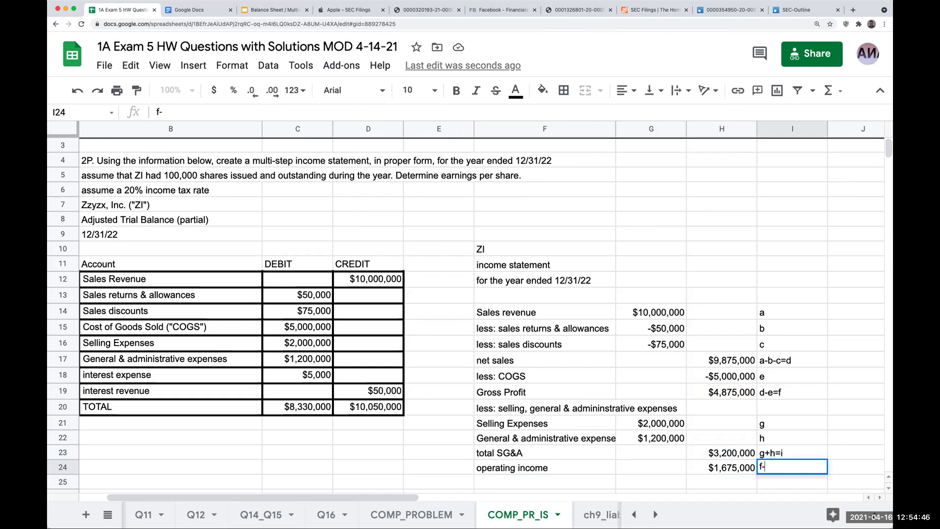
pyautogui.write('i=j')
pyautogui.press('Return')
pyautogui.press('Left')
pyautogui.press('Left')
pyautogui.press('Left')
pyautogui.press('Left')
pyautogui.press('Left')
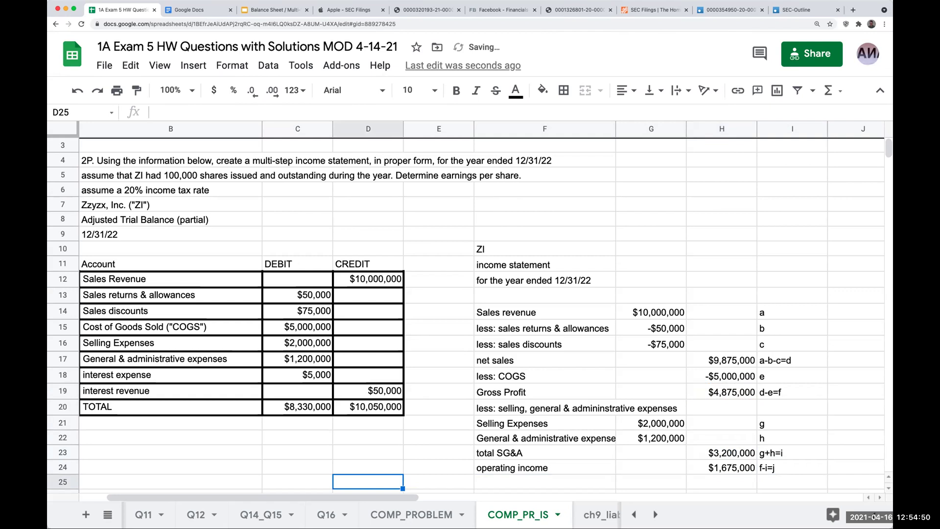
pyautogui.press('Right')
pyautogui.press('Right')
pyautogui.press('Down')
pyautogui.press('Down')
pyautogui.press('Up')
pyautogui.press('Up')
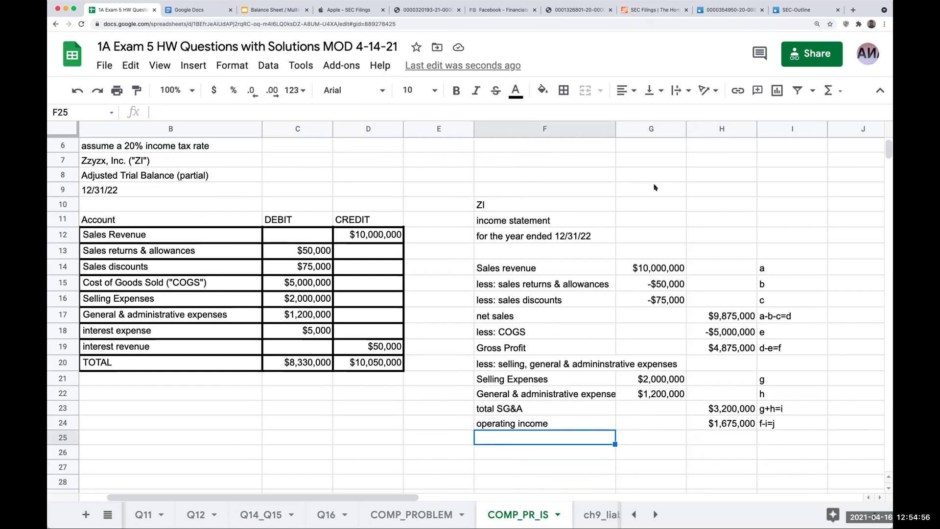
pyautogui.click(705, 10)
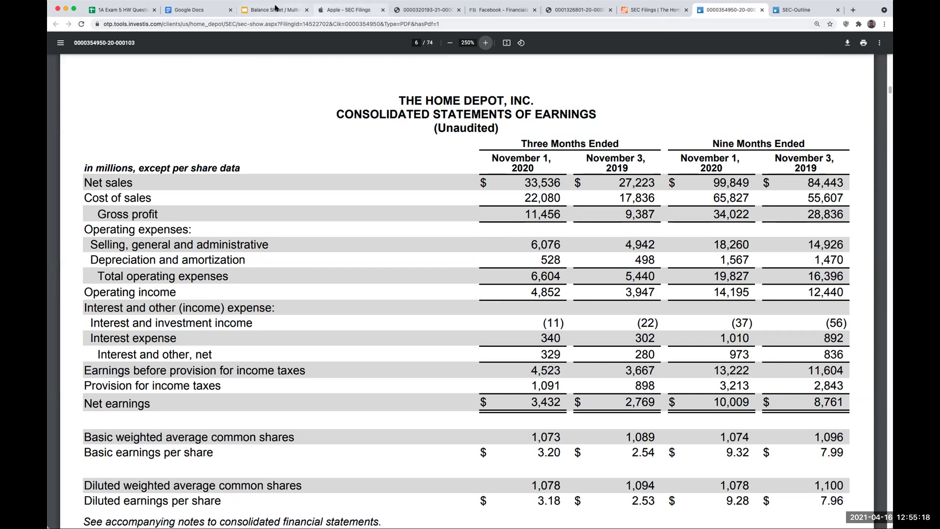
# Step: Add the heading 'other income / (expense)' on the income statement
pyautogui.click(137, 10)
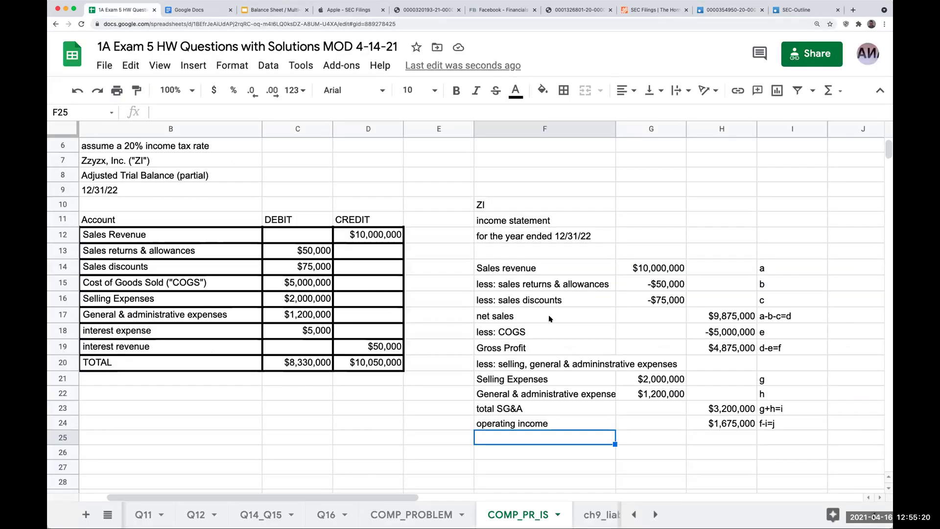
pyautogui.write('other income / ')
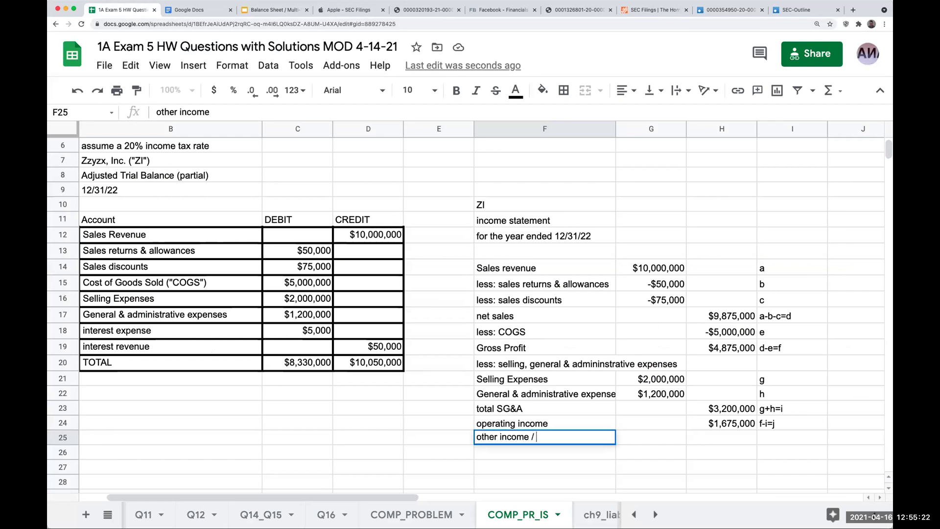
pyautogui.write('expense')
pyautogui.press('Return')
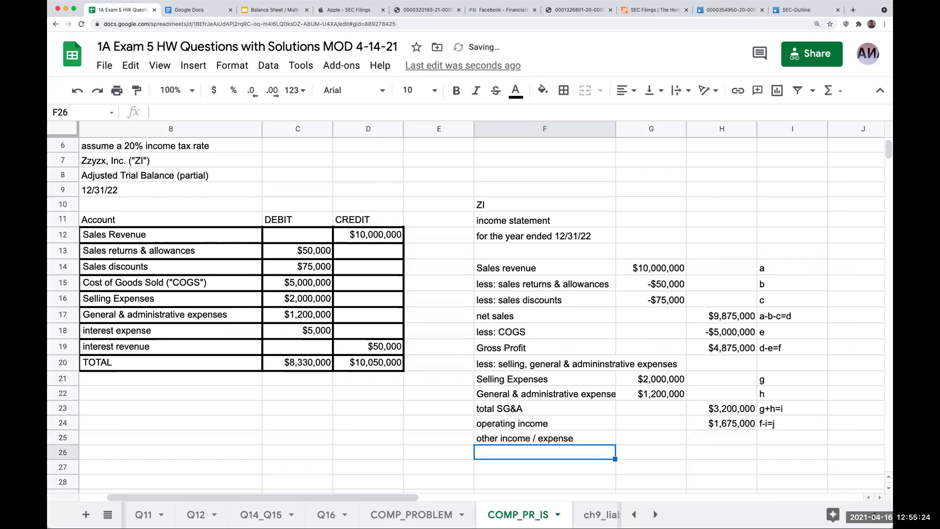
pyautogui.press('Up')
pyautogui.write('other income (')
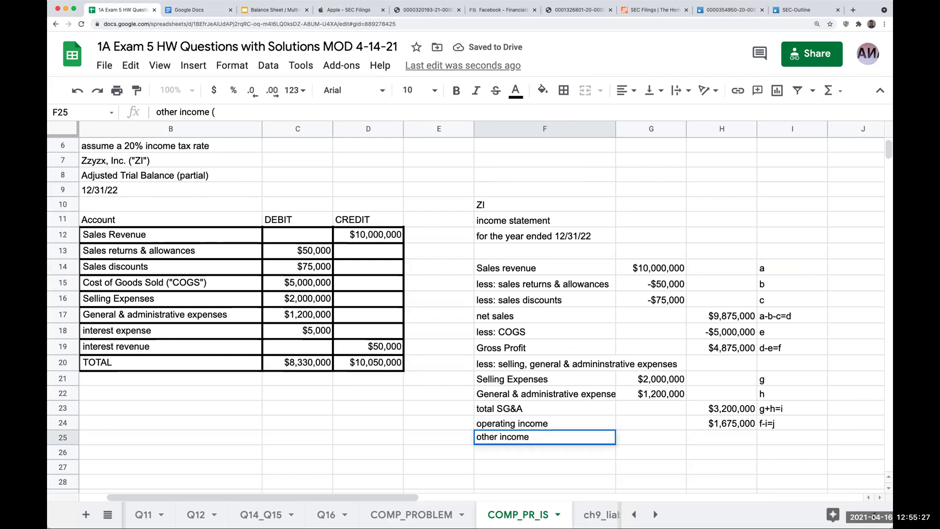
pyautogui.press('BackSpace')
pyautogui.write('/ e')
pyautogui.write('(')
pyautogui.write('/ (expe')
pyautogui.write('nse)')
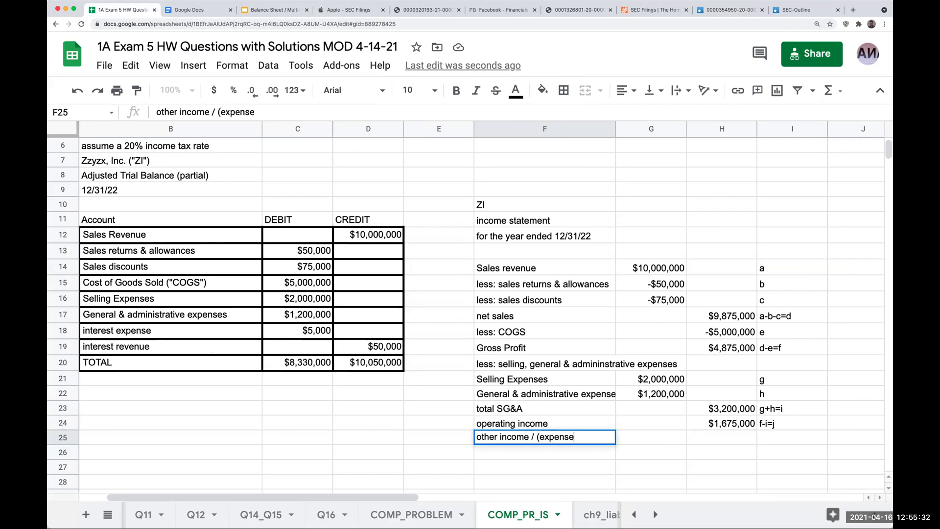
pyautogui.press('Return')
# Step: Enter interest revenue of 50000 and interest expense of -5000
pyautogui.write('interest revneu')
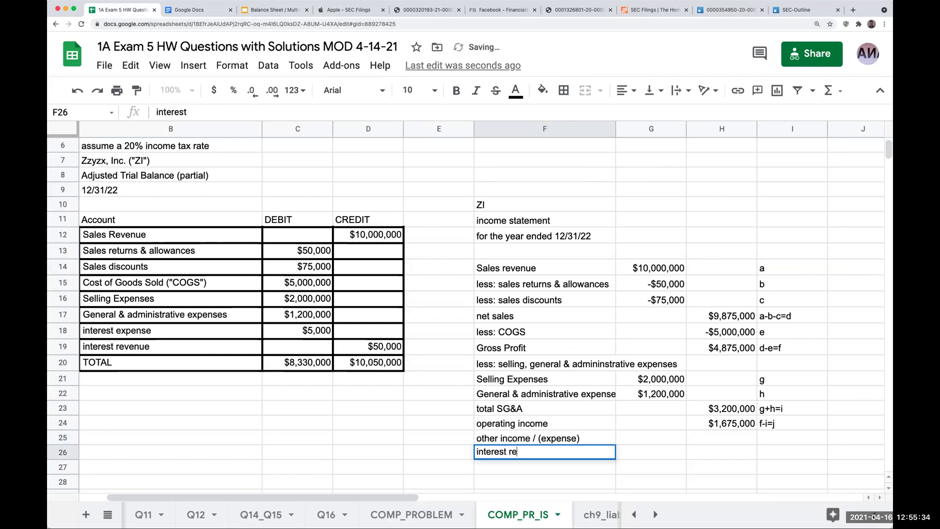
pyautogui.press('BackSpace')
pyautogui.press('BackSpace')
pyautogui.press('BackSpace')
pyautogui.write('enue')
pyautogui.press('Return')
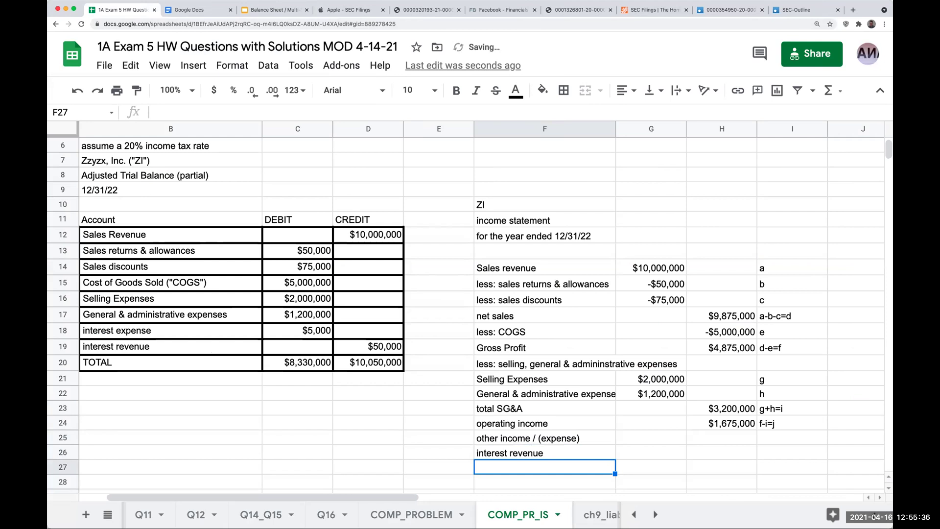
pyautogui.press('Up')
pyautogui.press('Right')
pyautogui.write('50000')
pyautogui.press('Return')
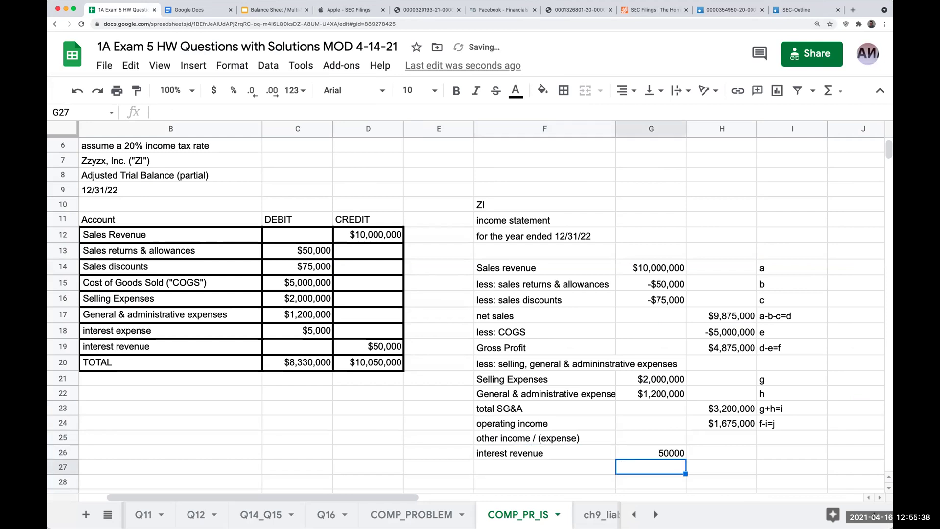
pyautogui.press('Left')
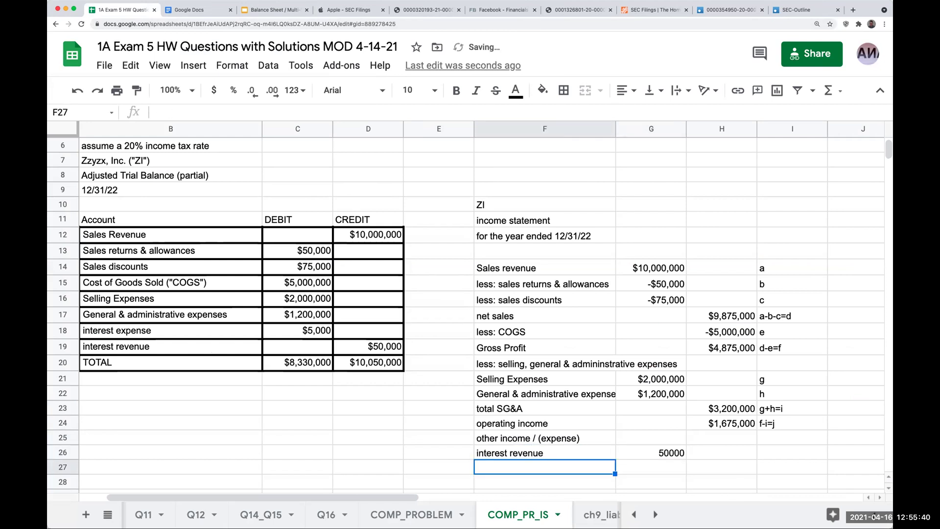
pyautogui.write('interest expense')
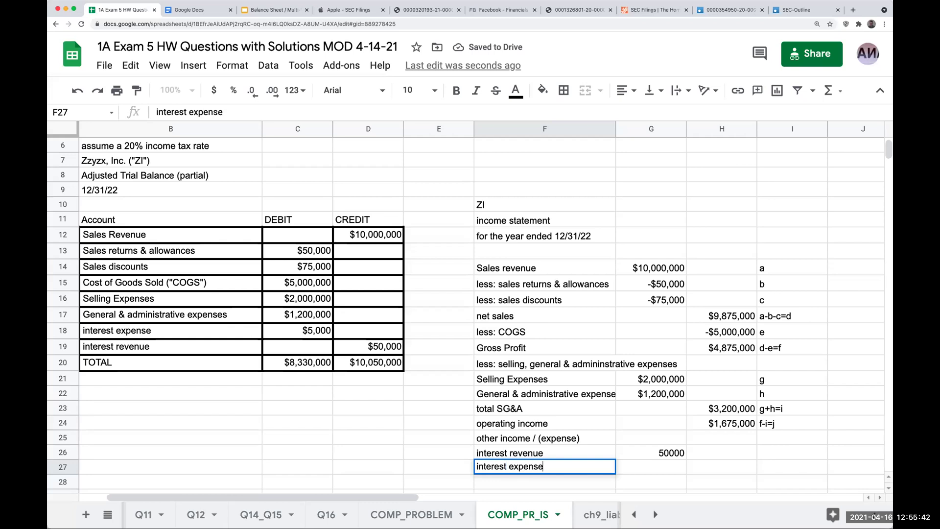
pyautogui.press('Tab')
pyautogui.write('-5000')
pyautogui.press('Return')
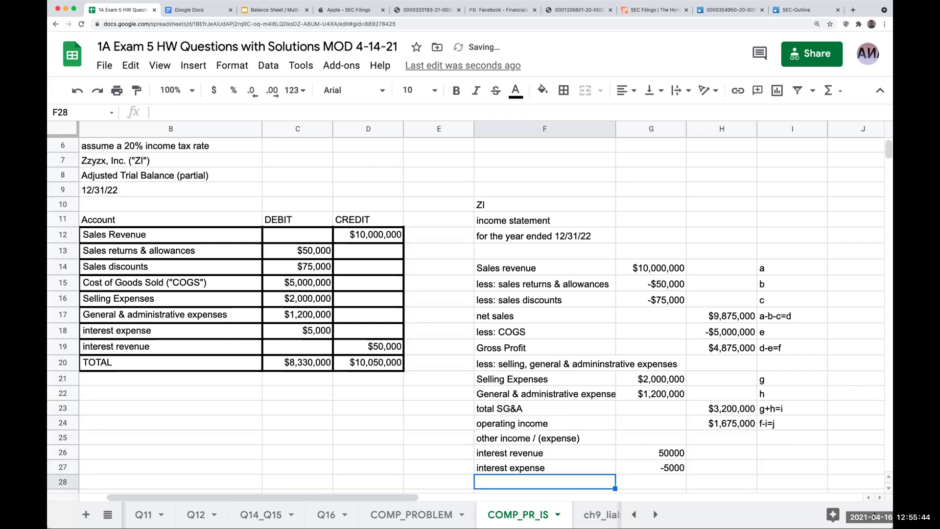
# Step: Add a net other income total summing interest revenue and expense, giving 45000
pyautogui.write('net ')
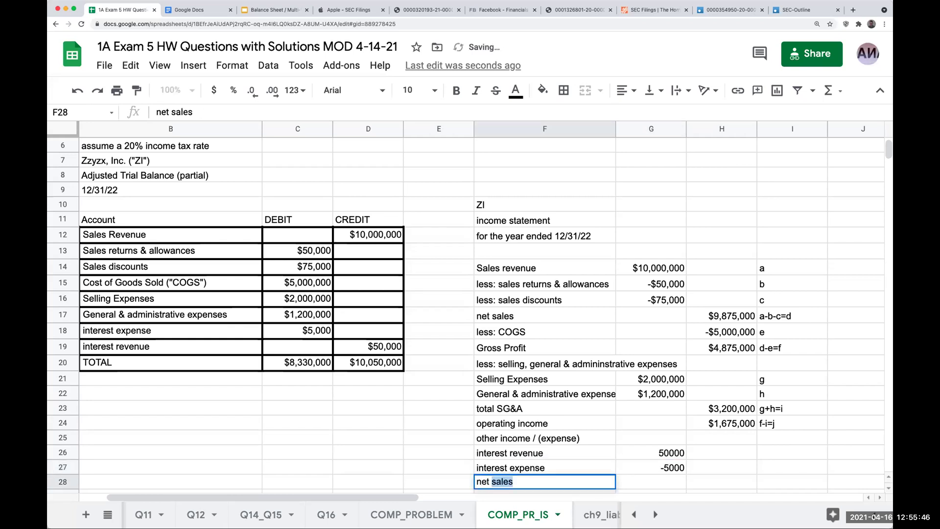
pyautogui.write('other income')
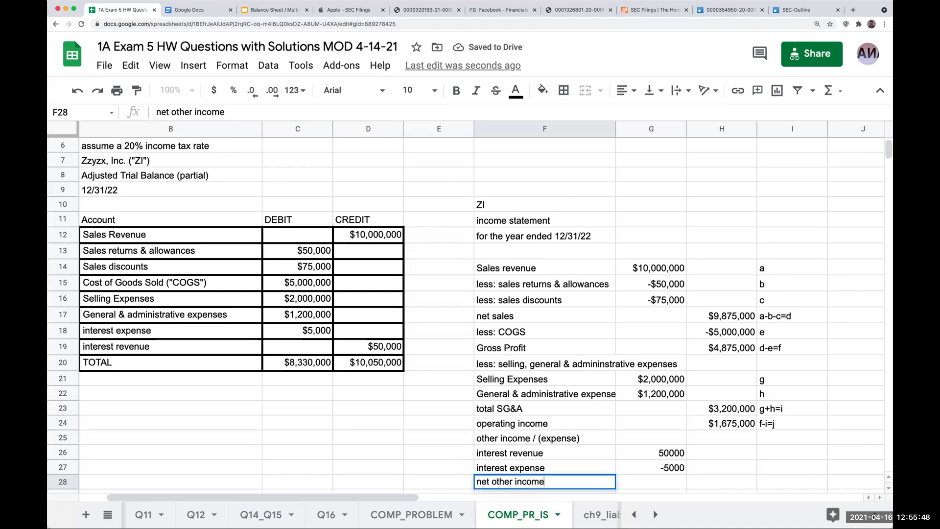
pyautogui.press('Tab')
pyautogui.press('Tab')
pyautogui.write('+')
pyautogui.press('Left')
pyautogui.press('Up')
pyautogui.press('Up')
pyautogui.write('+')
pyautogui.press('Left')
pyautogui.press('Up')
pyautogui.press('Return')
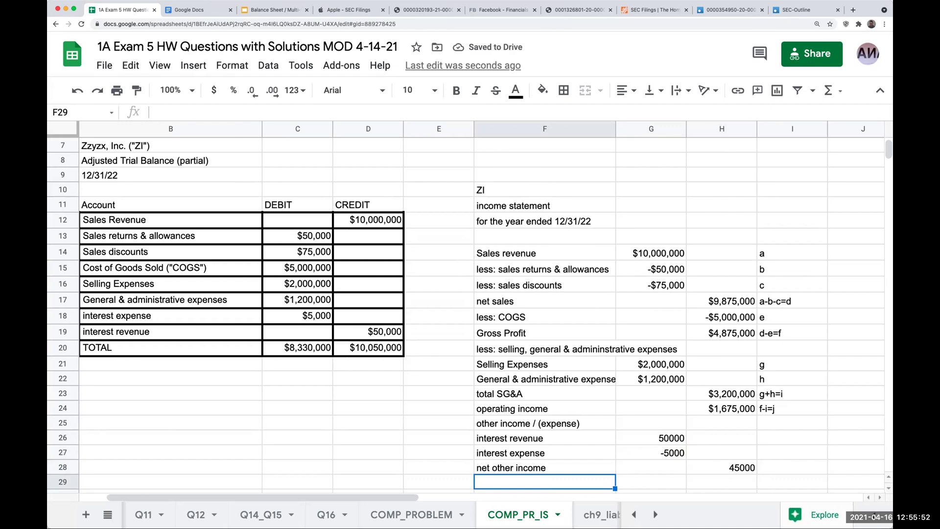
# Step: Format the other income amounts G26:G28 as currency
pyautogui.press('Up')
pyautogui.press('Right')
pyautogui.press('Right')
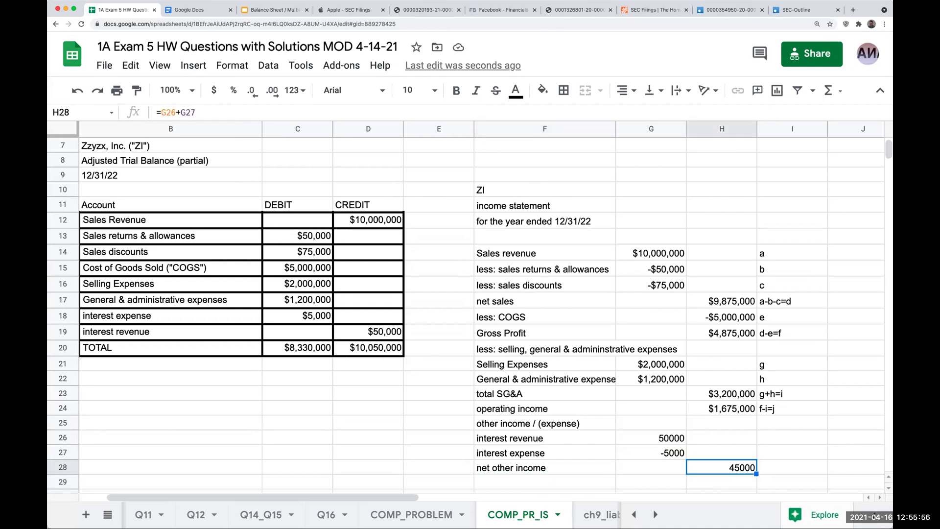
pyautogui.press('Left')
pyautogui.press('Left')
pyautogui.press('Right')
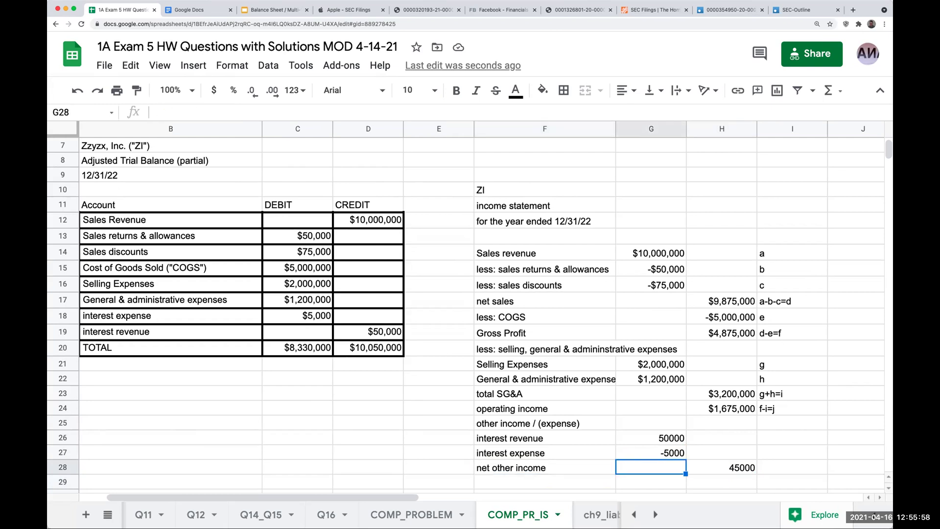
pyautogui.moveTo(663, 443); pyautogui.dragTo(661, 465)
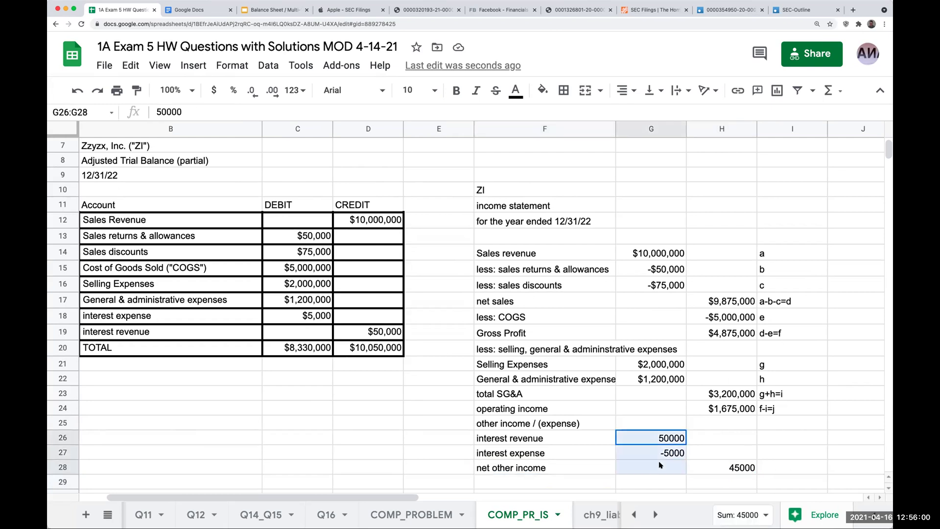
pyautogui.click(214, 90)
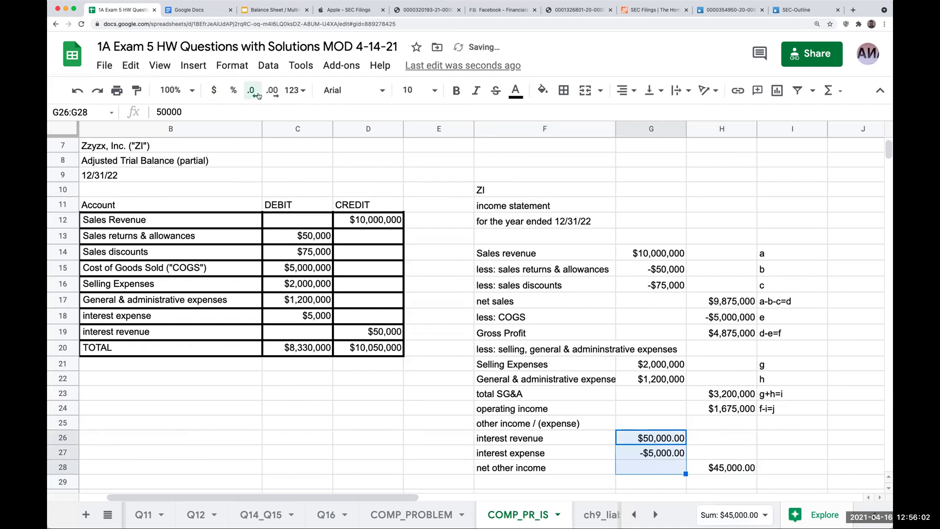
# Step: Add net income before income taxes as operating income plus net other income, $1,720,000
pyautogui.scroll(-2, 474, 286)
pyautogui.click(510, 395)
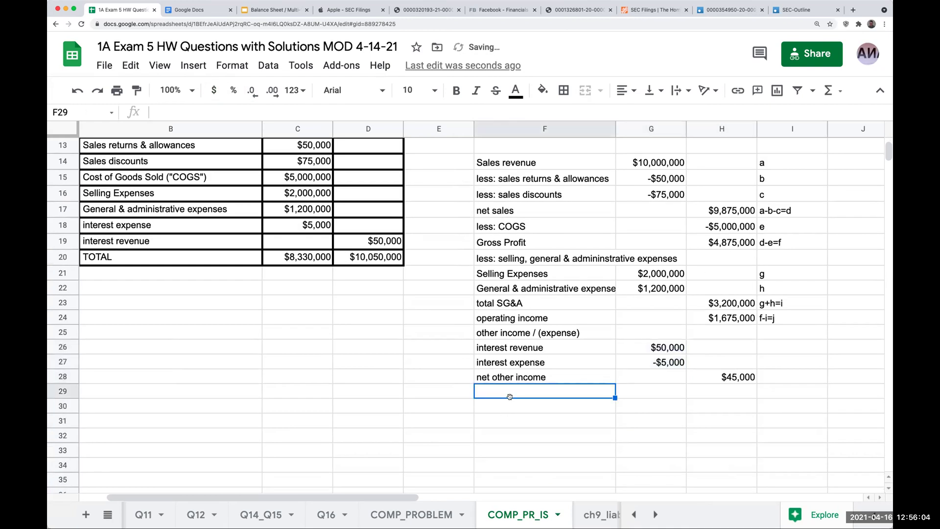
pyautogui.write('net income before in')
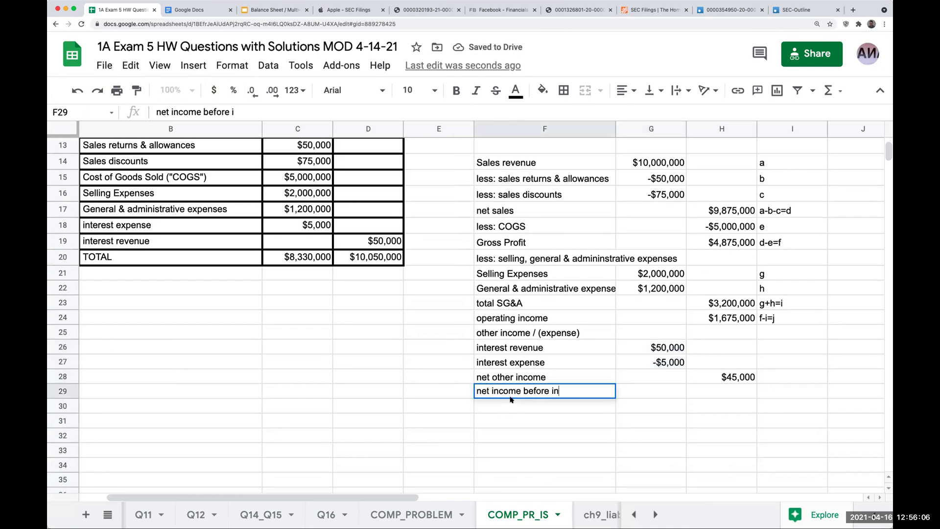
pyautogui.write('come taxes')
pyautogui.press('Return')
pyautogui.press('Up')
pyautogui.press('Right')
pyautogui.press('Right')
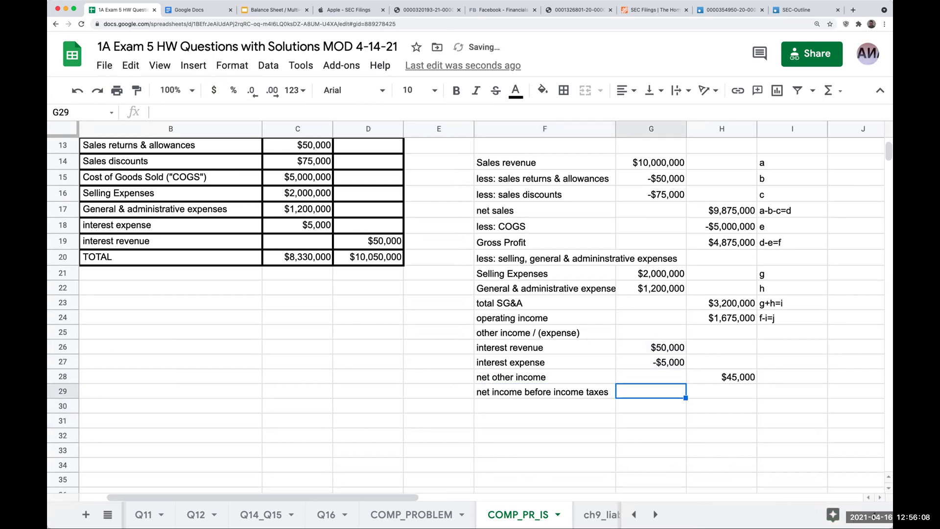
pyautogui.write('+')
pyautogui.press('Up')
pyautogui.press('Up')
pyautogui.press('Up')
pyautogui.press('Up')
pyautogui.press('Up')
pyautogui.write('+')
pyautogui.press('Up')
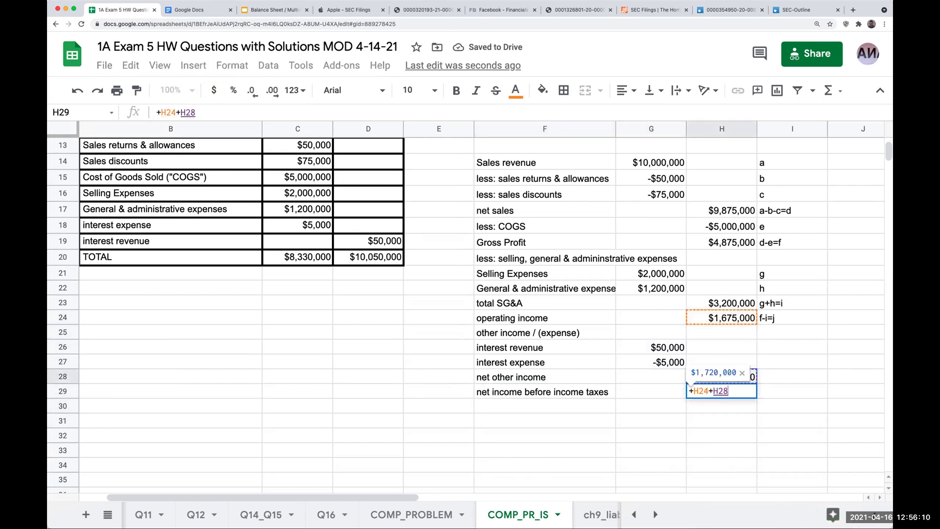
pyautogui.press('Return')
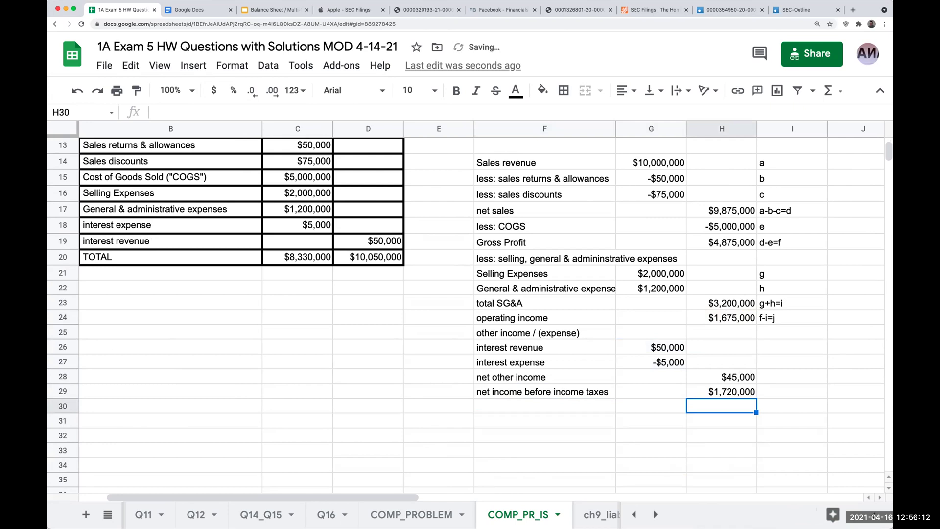
# Step: Annotate interest revenue k, interest expense l, net other income k+l=m, pretax income j+m=n
pyautogui.press('Right')
pyautogui.press('Up')
pyautogui.press('Up')
pyautogui.press('Up')
pyautogui.press('Up')
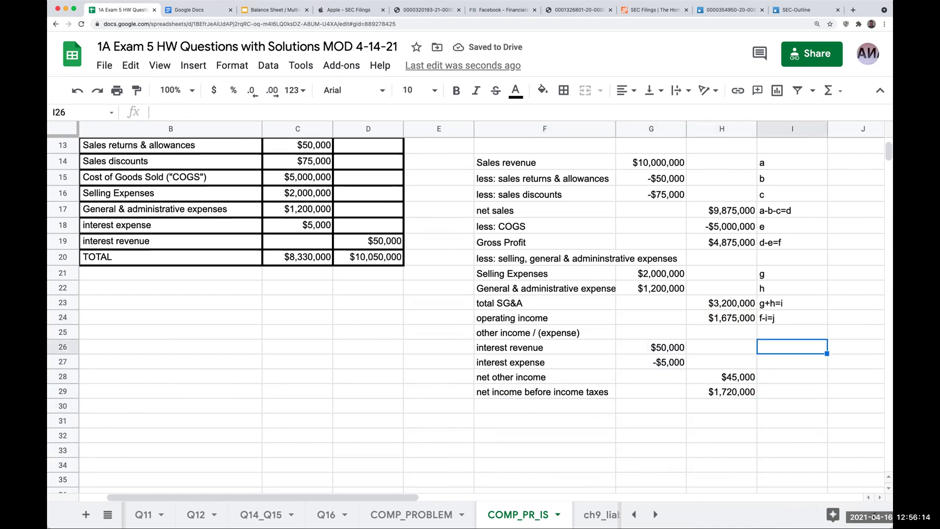
pyautogui.write('k')
pyautogui.press('Return')
pyautogui.write('l')
pyautogui.press('Return')
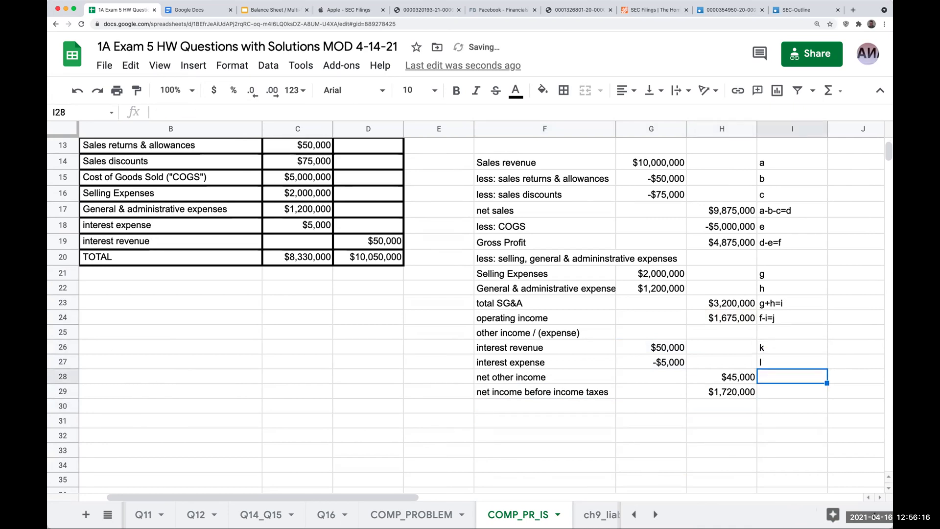
pyautogui.write('k+l=m')
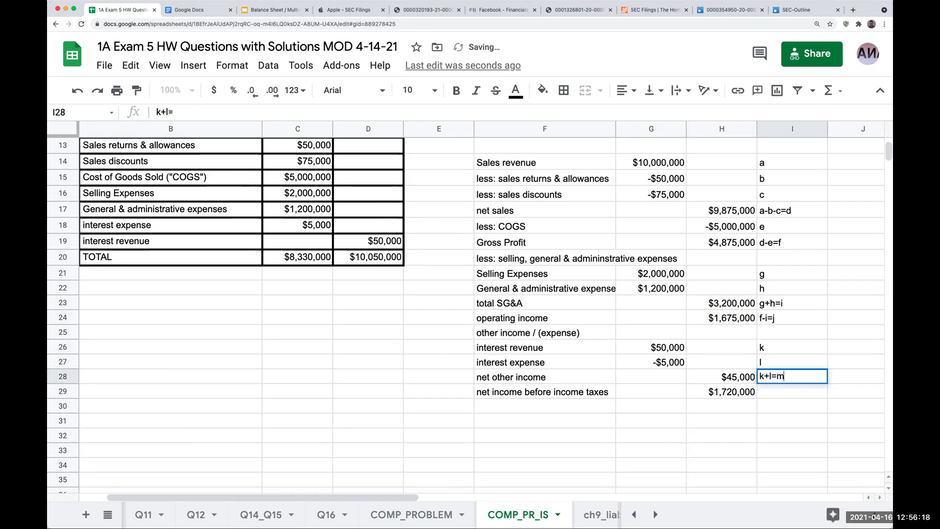
pyautogui.press('Return')
pyautogui.write('j+')
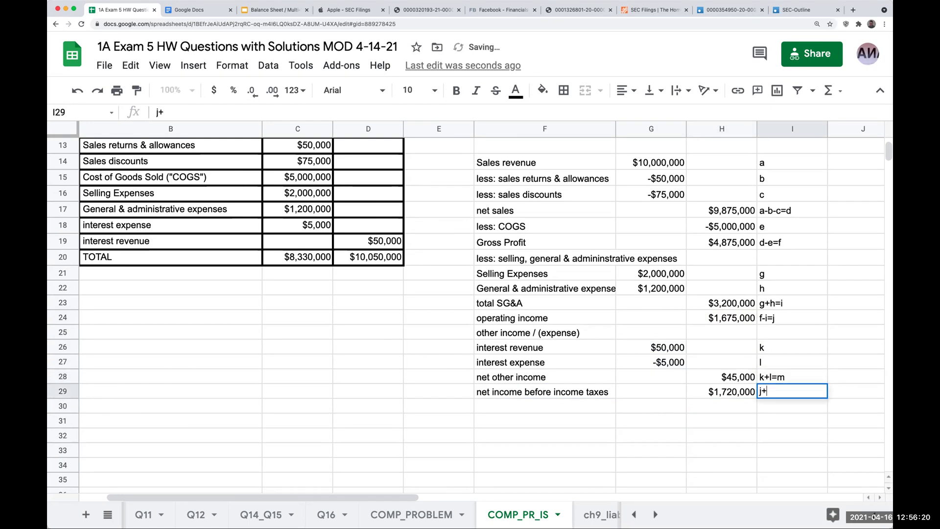
pyautogui.write('m=n')
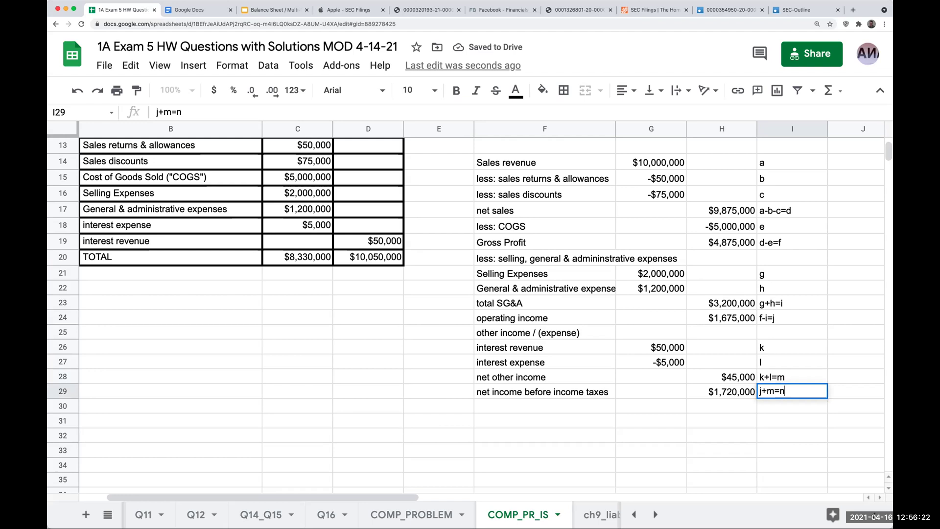
pyautogui.press('Return')
# Step: Clear the old TOTAL row and difference amounts from the trial balance
pyautogui.press('Left')
pyautogui.press('Left')
pyautogui.press('Left')
pyautogui.press('Left')
pyautogui.press('Left')
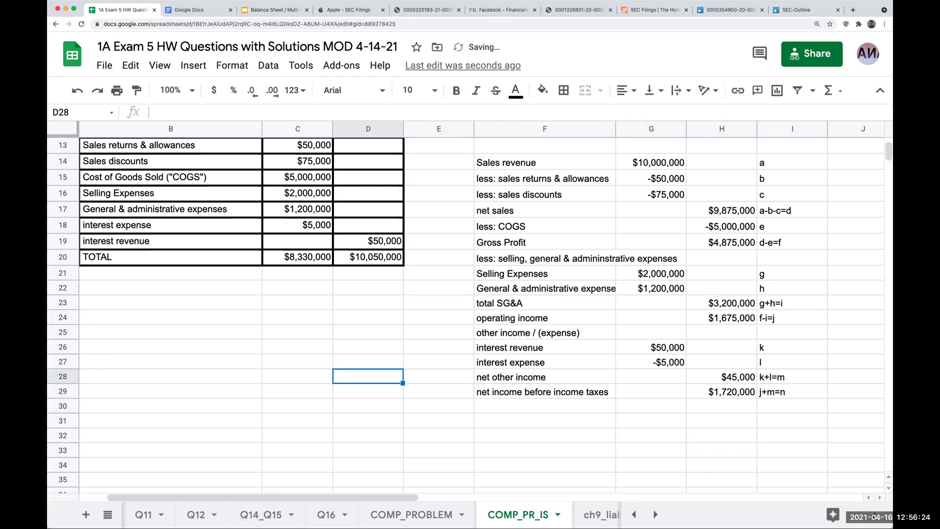
pyautogui.press('Up')
pyautogui.press('Up')
pyautogui.press('Up')
pyautogui.press('Up')
pyautogui.press('Up')
pyautogui.press('Up')
pyautogui.press('Up')
pyautogui.press('Up')
pyautogui.press('Up')
pyautogui.write('=D20-C20')
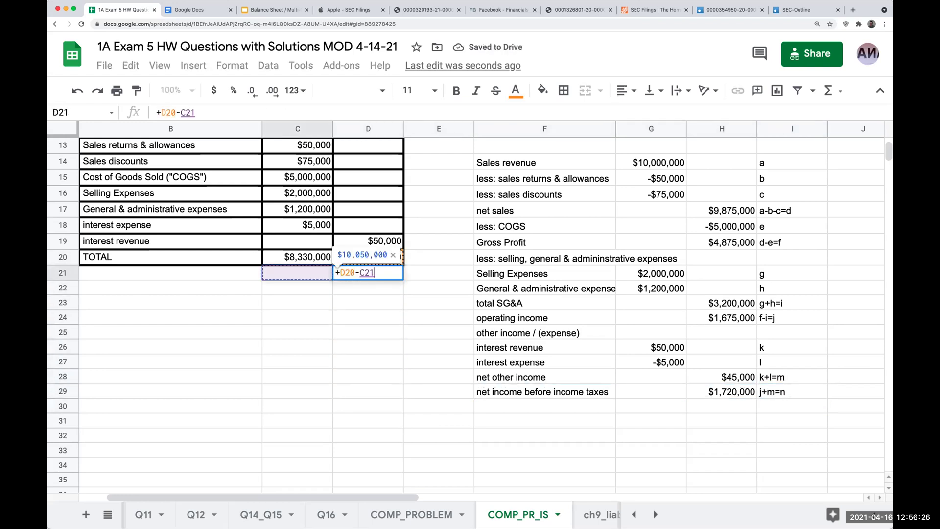
pyautogui.press('Return')
pyautogui.press('Up')
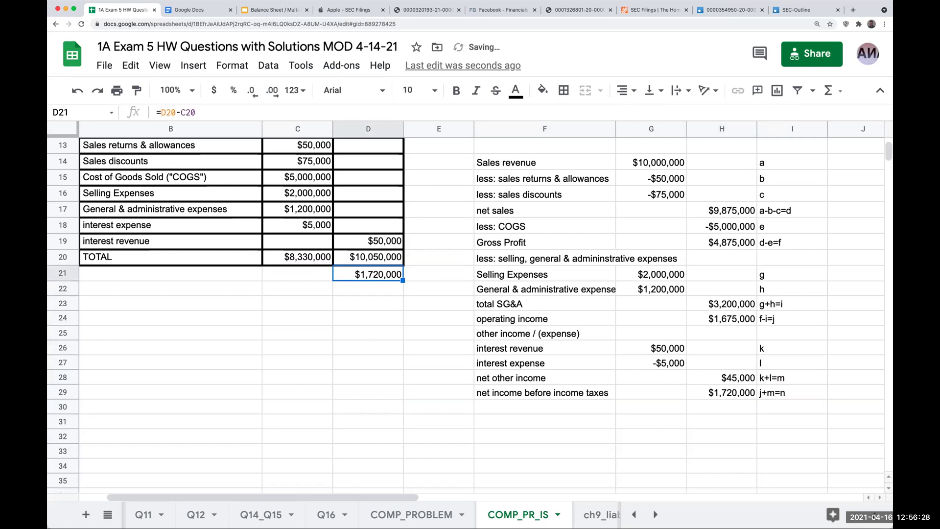
pyautogui.press('Delete')
pyautogui.press('Up')
pyautogui.press('Left')
pyautogui.press('Delete')
pyautogui.press('Right')
pyautogui.press('Delete')
pyautogui.press('Down')
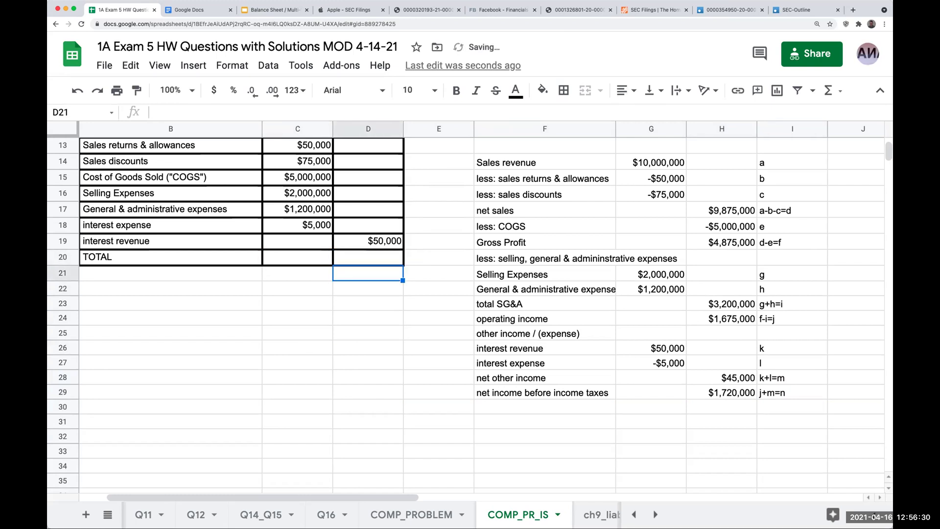
pyautogui.press('Left')
pyautogui.press('Up')
pyautogui.press('Left')
pyautogui.press('Delete')
pyautogui.press('Right')
pyautogui.press('Down')
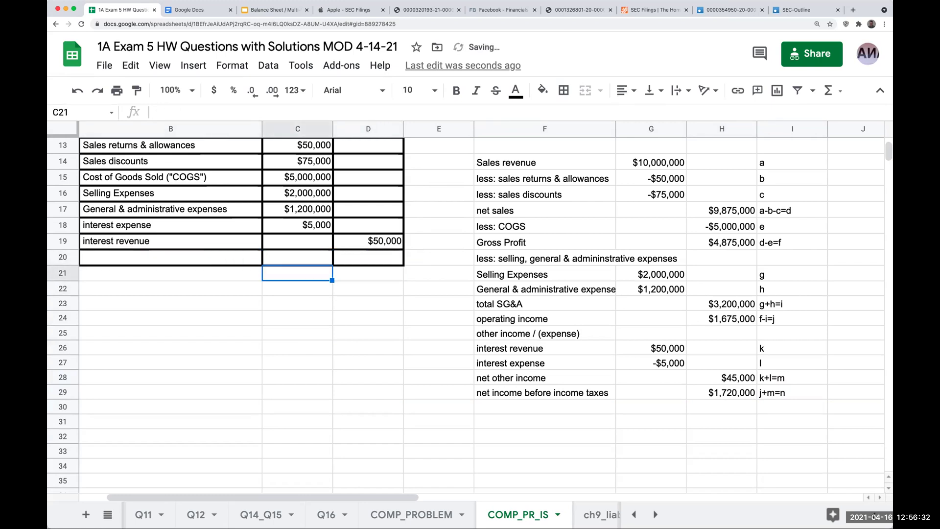
# Step: Sum the debits in C21 ($8,330,000) and credits in D21 ($10,050,000) with SUM
pyautogui.write('=sum(')
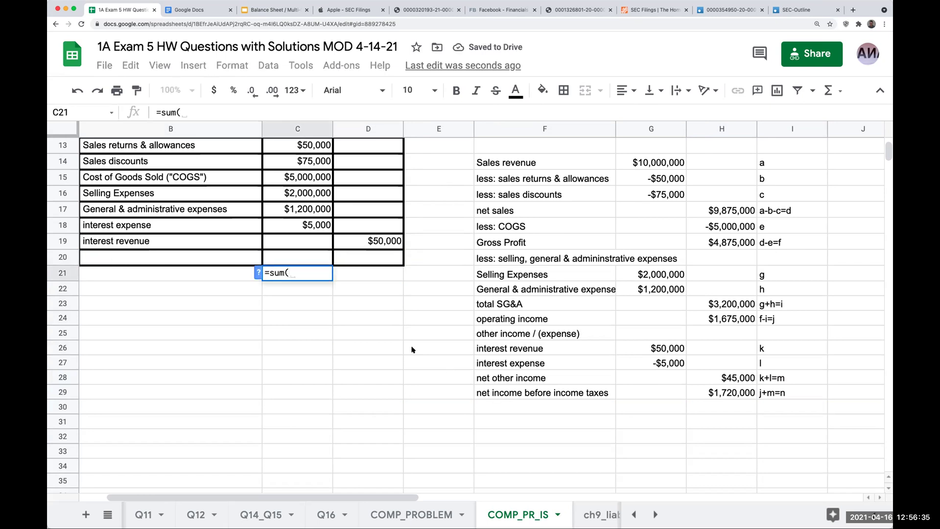
pyautogui.scroll(3, 411, 349)
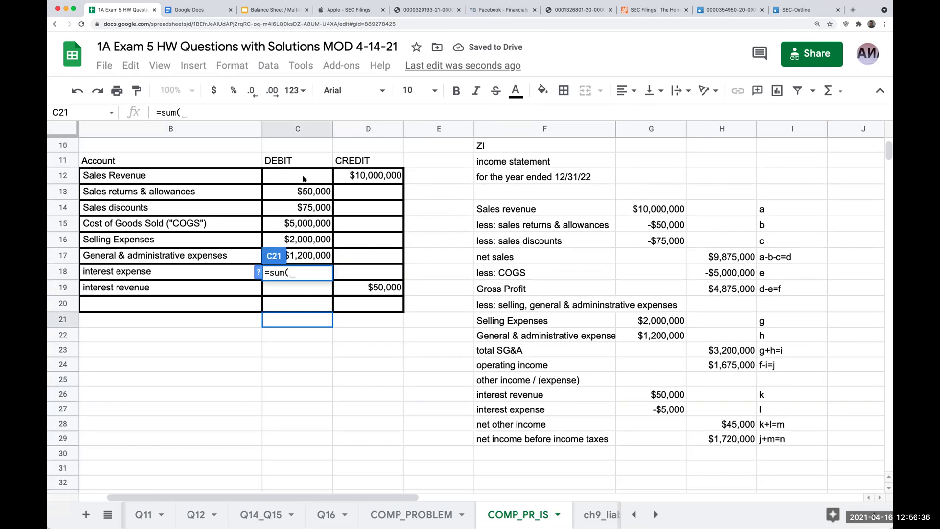
pyautogui.moveTo(297, 176); pyautogui.dragTo(286, 306)
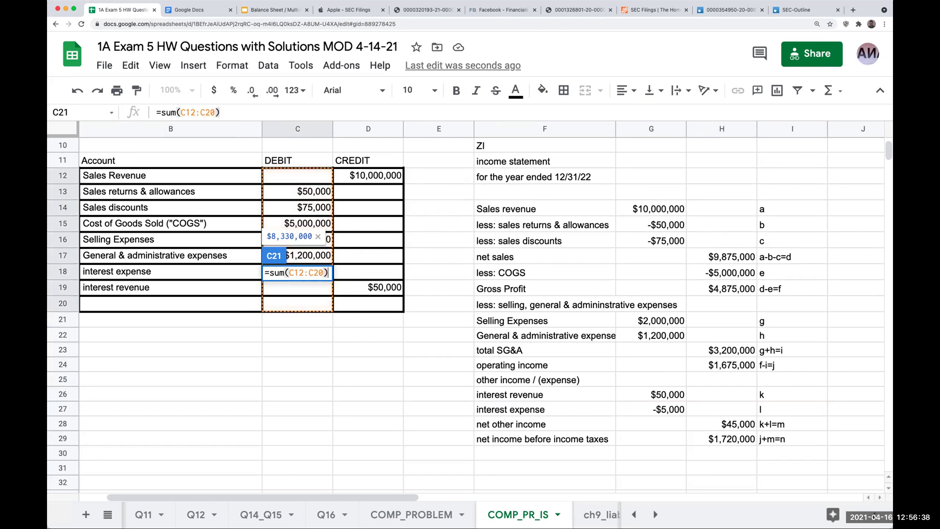
pyautogui.press('Return')
pyautogui.press('Up')
pyautogui.press('Right')
pyautogui.write('=sum(')
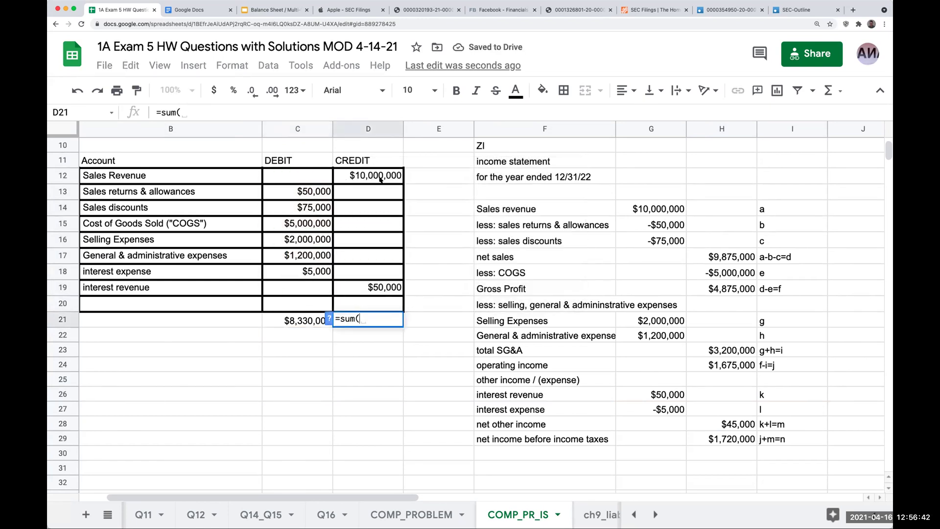
pyautogui.moveTo(381, 178); pyautogui.dragTo(372, 294)
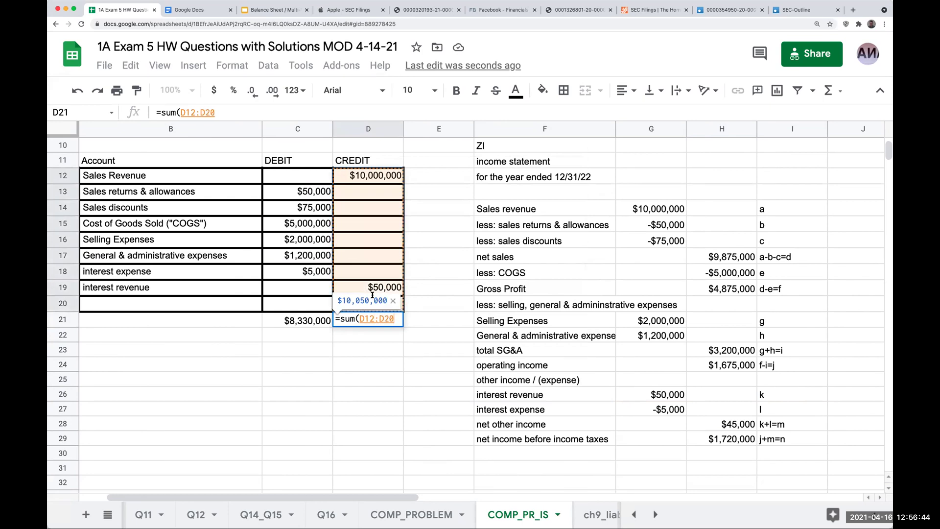
pyautogui.press('Return')
# Step: Compute credits minus debits in D22, giving the $1,720,000 check figure
pyautogui.press('Up')
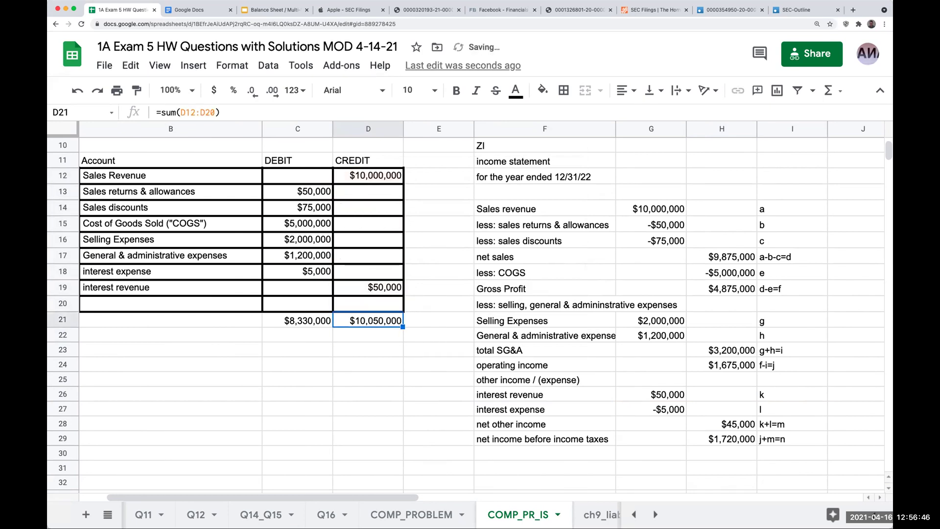
pyautogui.press('Down')
pyautogui.write('+')
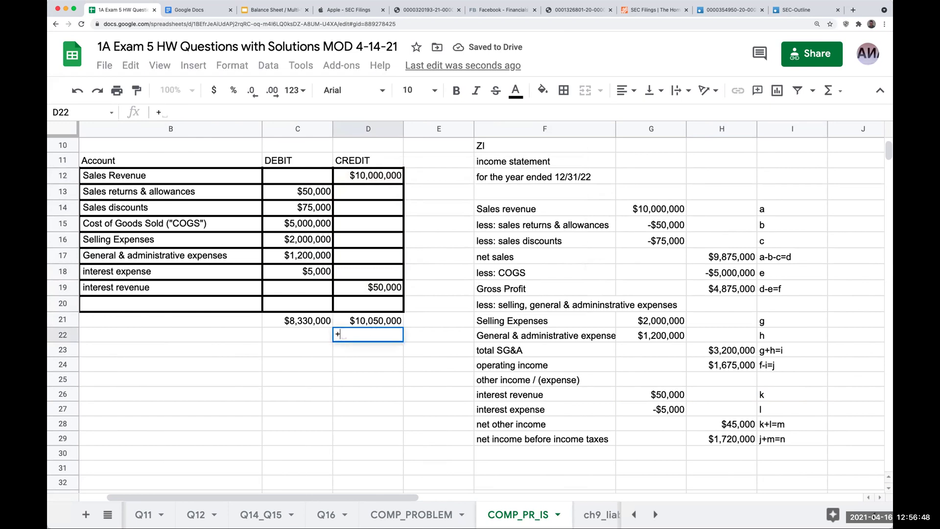
pyautogui.press('Up')
pyautogui.write('-')
pyautogui.press('Up')
pyautogui.press('Left')
pyautogui.press('Return')
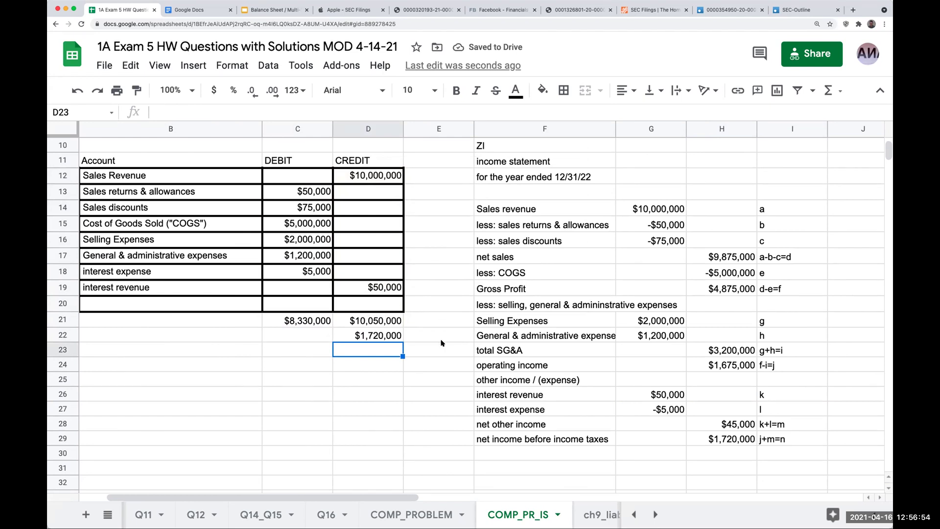
# Step: Start an income tax row labelled 'less: income tax expense' below pretax income
pyautogui.scroll(3, 419, 349)
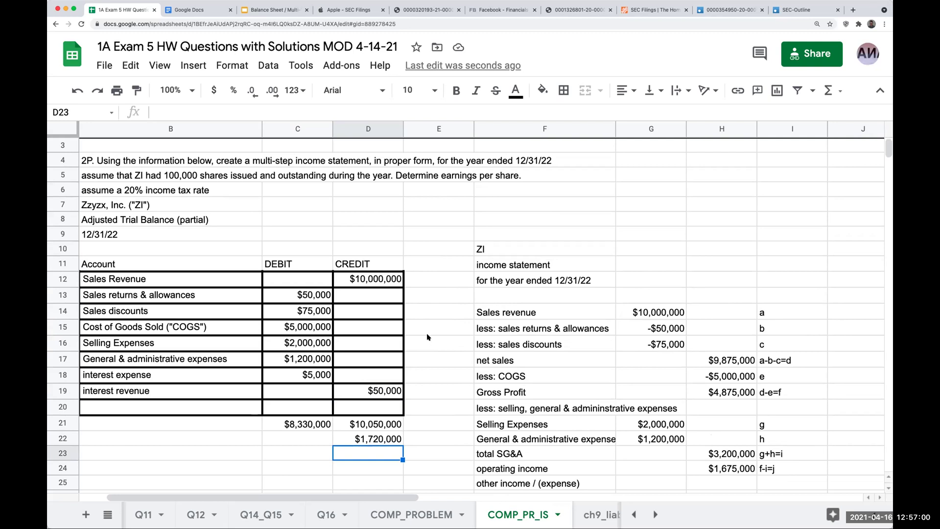
pyautogui.scroll(-3, 425, 329)
pyautogui.click(510, 424)
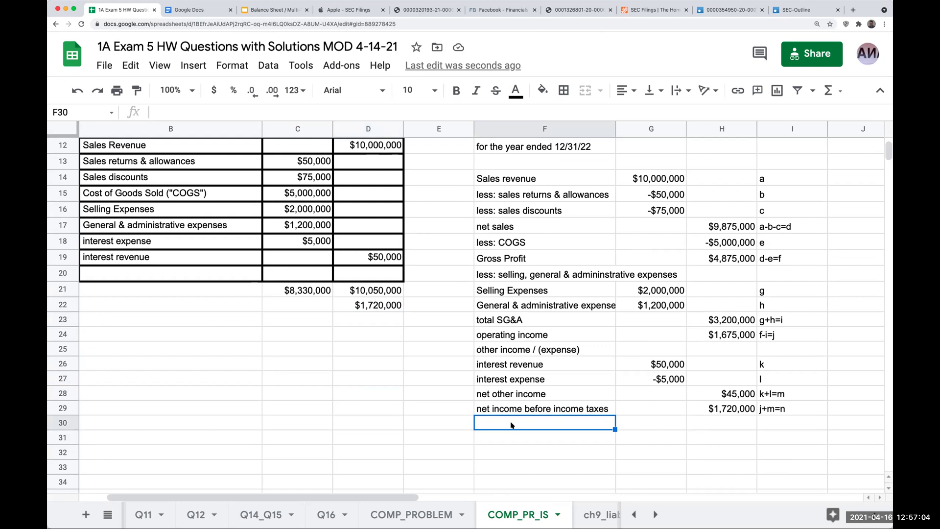
pyautogui.write('less: ')
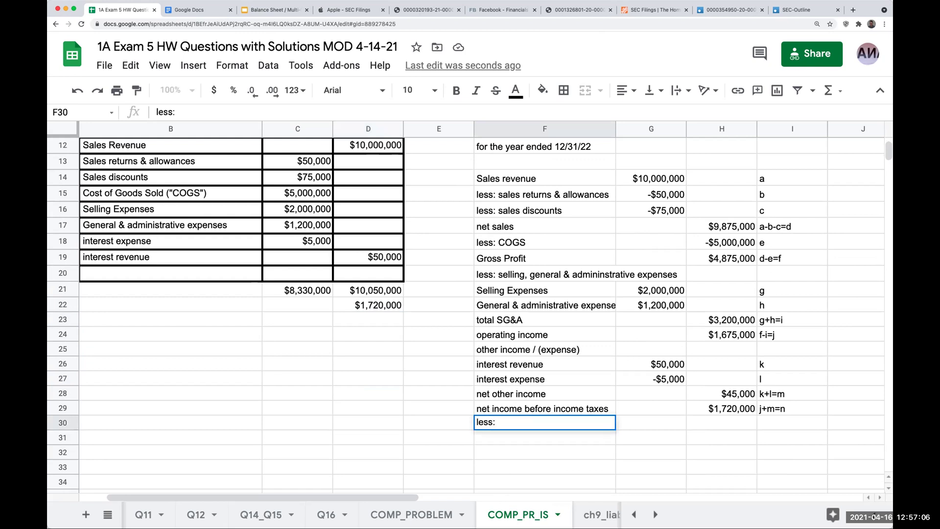
pyautogui.write('income tax exp')
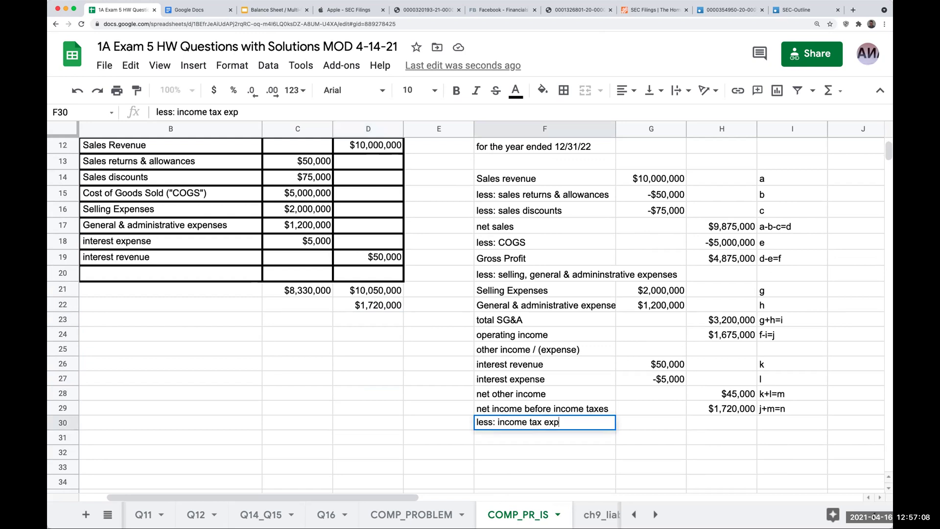
pyautogui.write('ense')
# Step: Enter the 20% income tax expense as =H29*.2, giving $344,000
pyautogui.press('Return')
pyautogui.scroll(4, 245, 235)
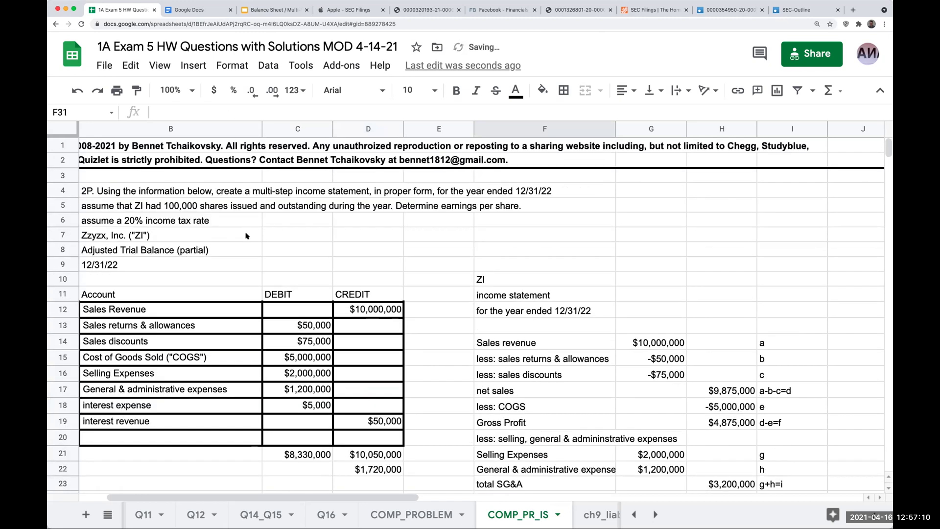
pyautogui.click(154, 217)
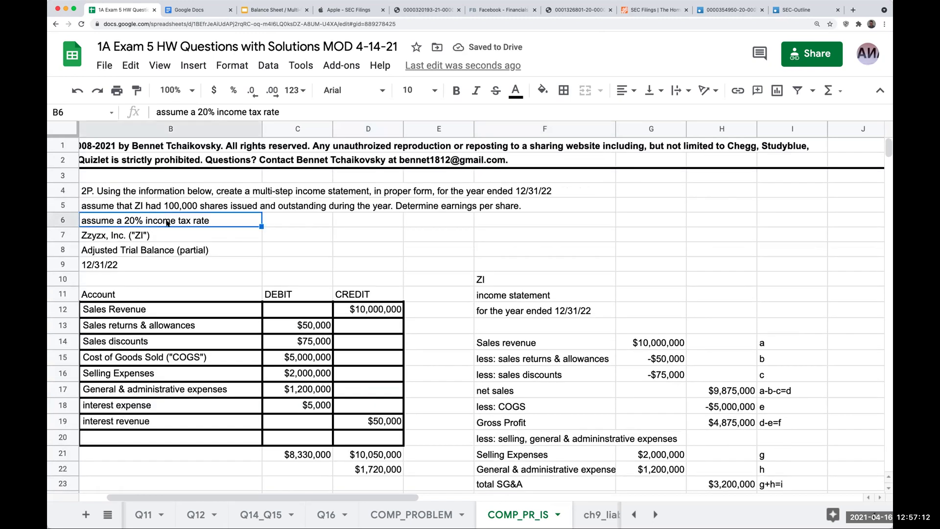
pyautogui.scroll(-4, 641, 432)
pyautogui.click(741, 414)
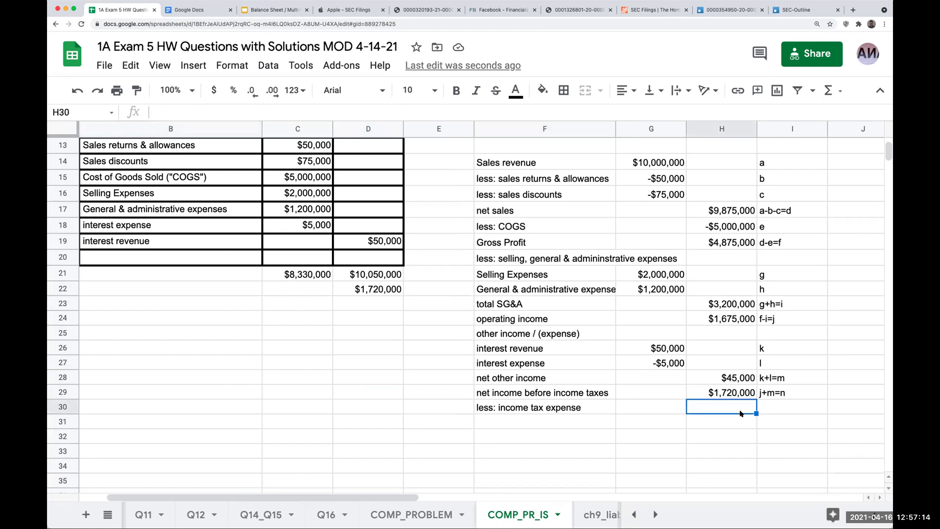
pyautogui.write('=H29*.2')
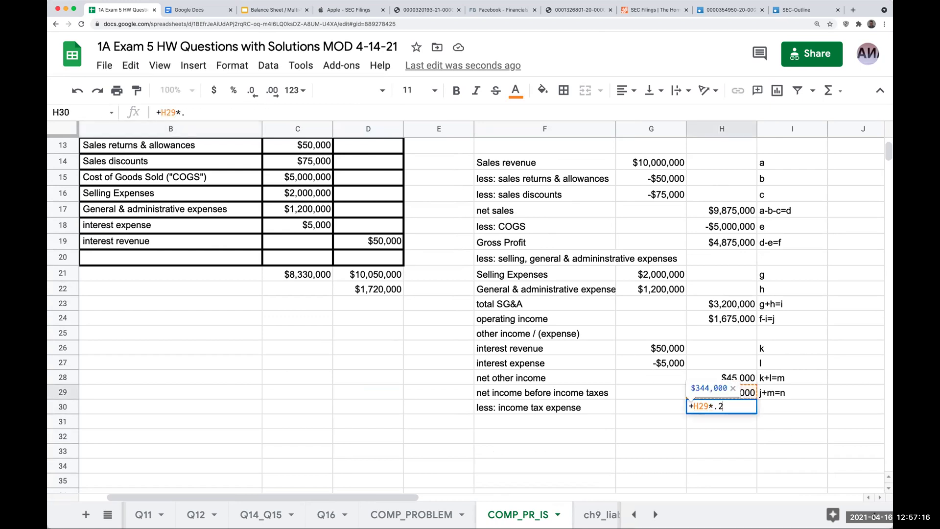
pyautogui.press('Return')
# Step: Annotate the income tax expense with the note n*20% = o
pyautogui.click(721, 407)
pyautogui.click(792, 407)
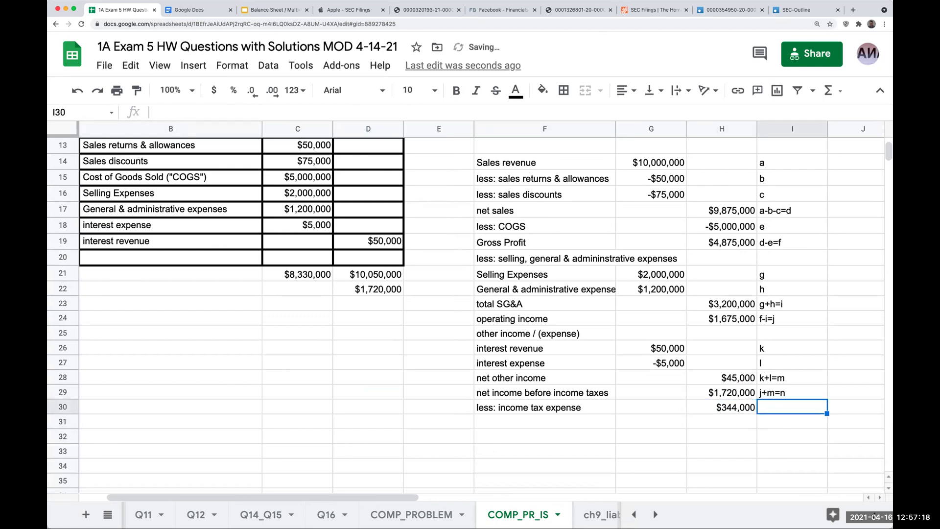
pyautogui.write('n*20% ')
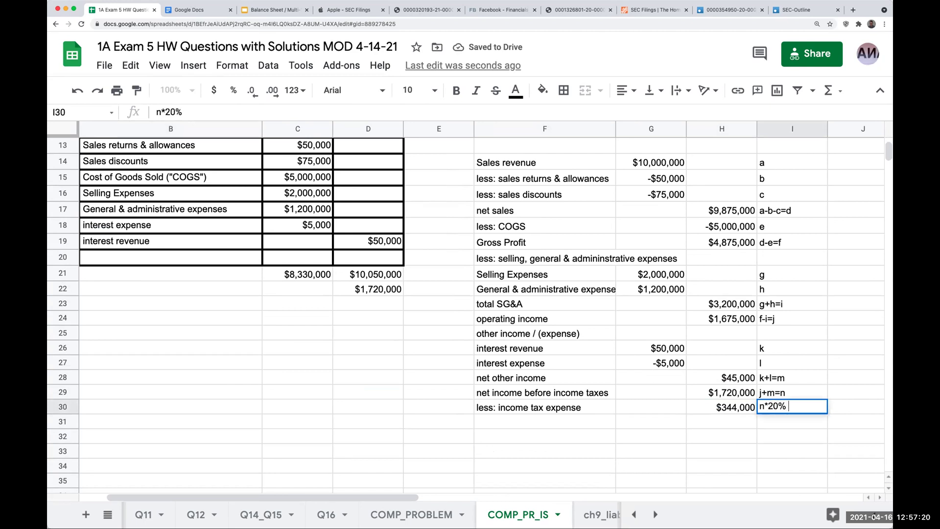
pyautogui.write('= o')
pyautogui.press('Return')
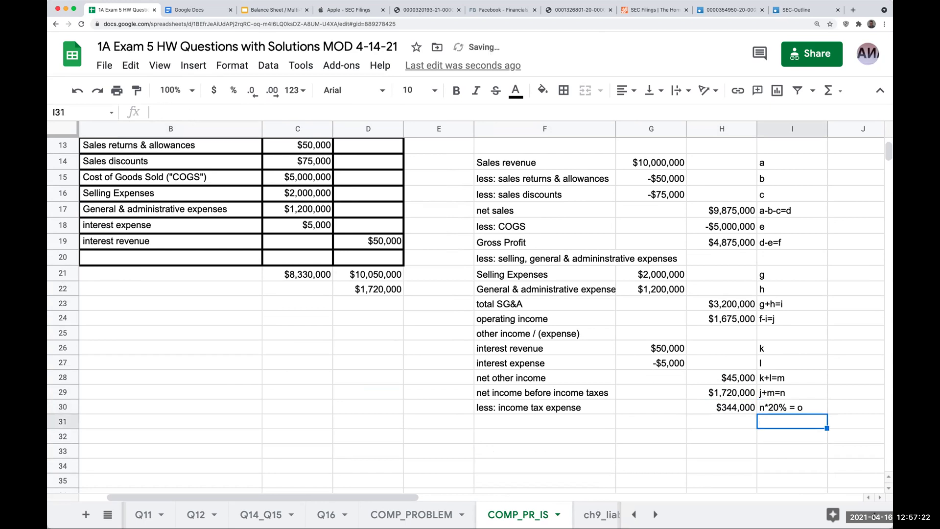
# Step: Overwrite the note with the tax working 1,720,000 * 20% = 344,000
pyautogui.press('Left')
pyautogui.press('Up')
pyautogui.press('Up')
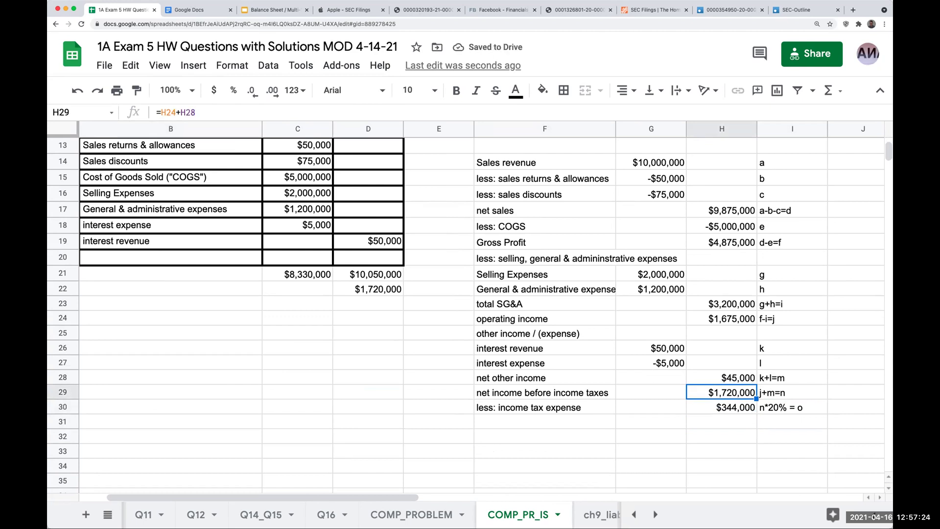
pyautogui.press('Down')
pyautogui.press('Right')
pyautogui.write('1720,000')
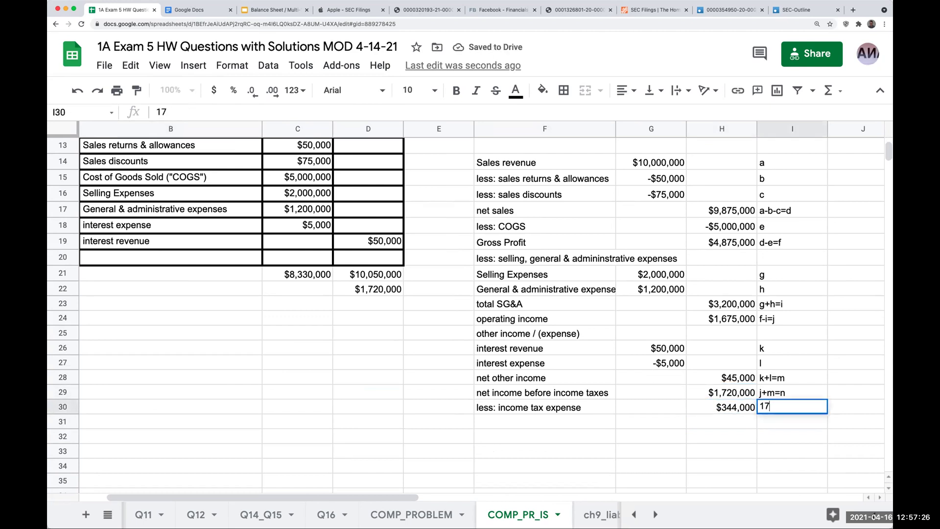
pyautogui.press('BackSpace')
pyautogui.press('BackSpace')
pyautogui.press('BackSpace')
pyautogui.press('BackSpace')
pyautogui.press('BackSpace')
pyautogui.press('BackSpace')
pyautogui.press('BackSpace')
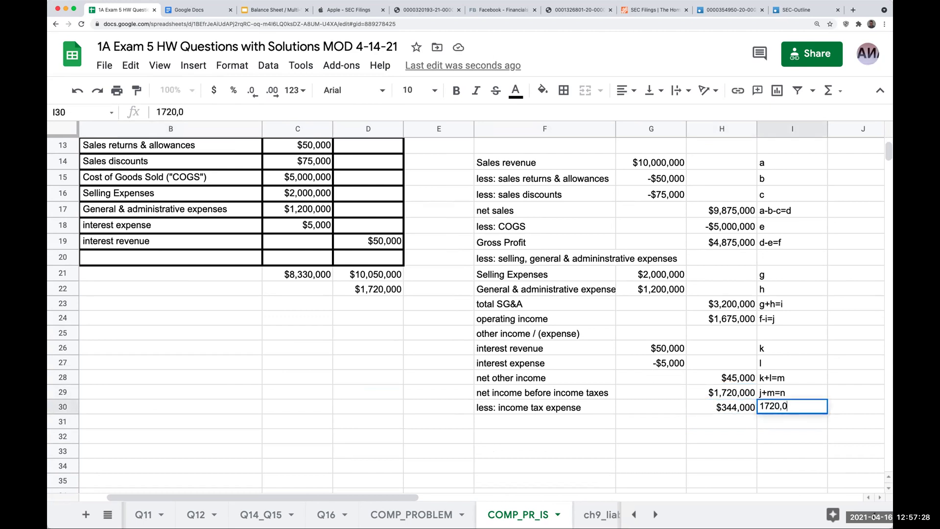
pyautogui.write(',27')
pyautogui.press('BackSpace')
pyautogui.press('BackSpace')
pyautogui.write('720,000 * 20% =')
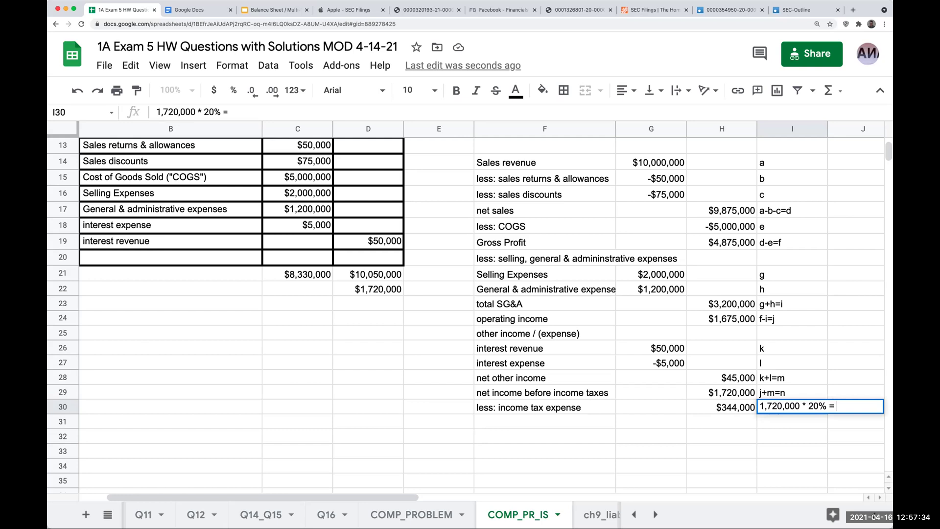
pyautogui.write(' 344,000')
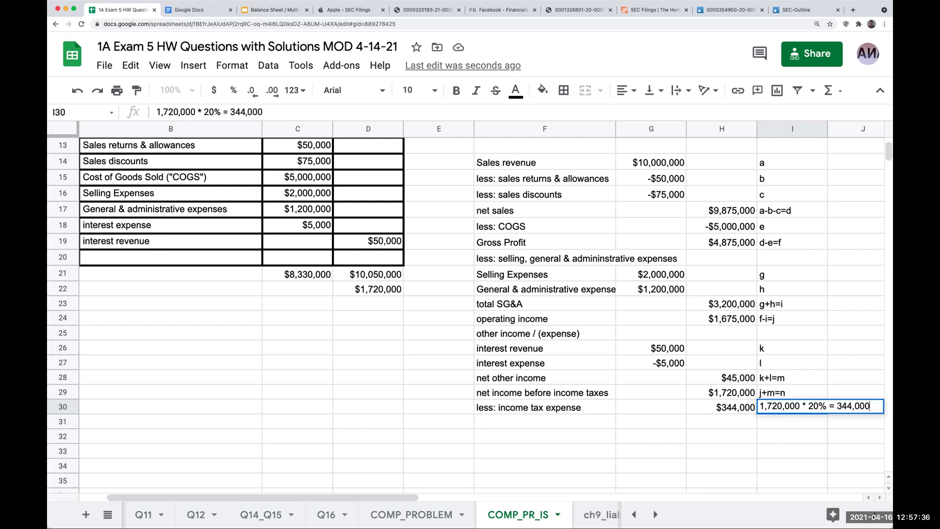
pyautogui.press('Return')
# Step: Move the tax working to B28 and re-enter 'n* 20% = o' in I30
pyautogui.press('Up')
pyautogui.hotkey('ctrl', 'c')
pyautogui.press('Left')
pyautogui.press('Left')
pyautogui.press('Left')
pyautogui.press('Left')
pyautogui.press('Left')
pyautogui.press('Left')
pyautogui.press('Left')
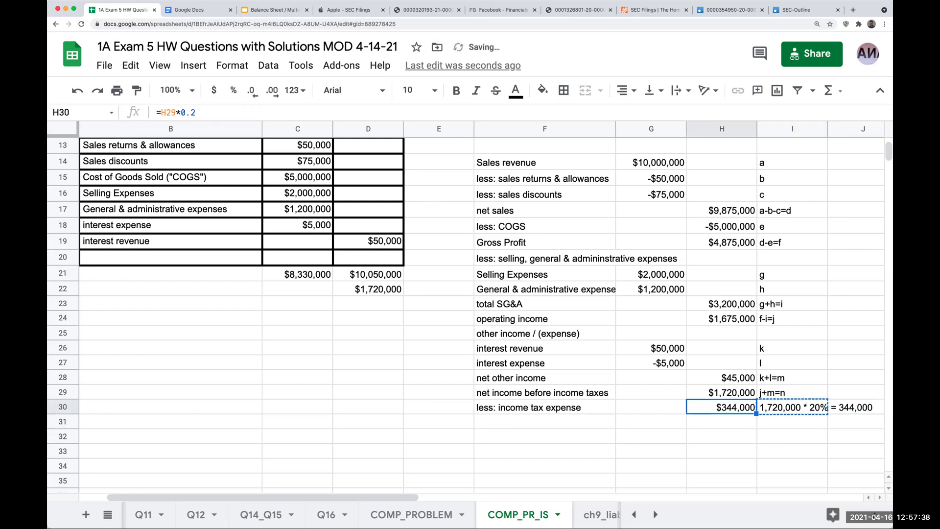
pyautogui.press('Up')
pyautogui.press('Up')
pyautogui.hotkey('ctrl', 'v')
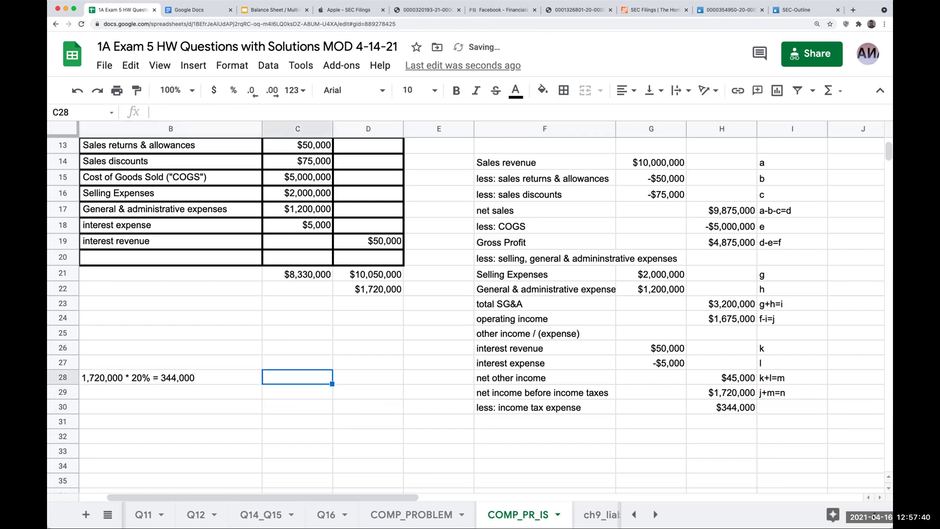
pyautogui.press('Right')
pyautogui.press('Right')
pyautogui.press('Right')
pyautogui.press('Right')
pyautogui.press('Right')
pyautogui.press('Right')
pyautogui.press('Down')
pyautogui.press('Down')
pyautogui.press('Right')
pyautogui.write('n')
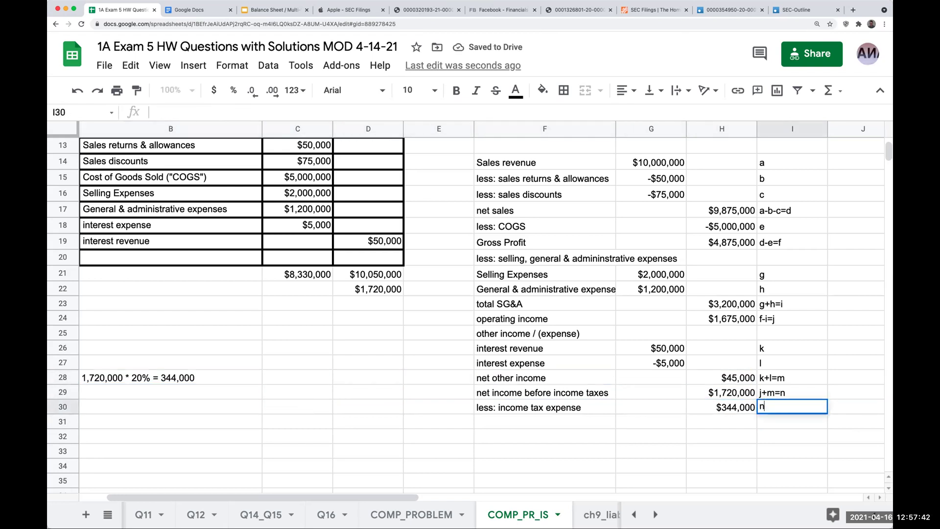
pyautogui.write('* 20% = o')
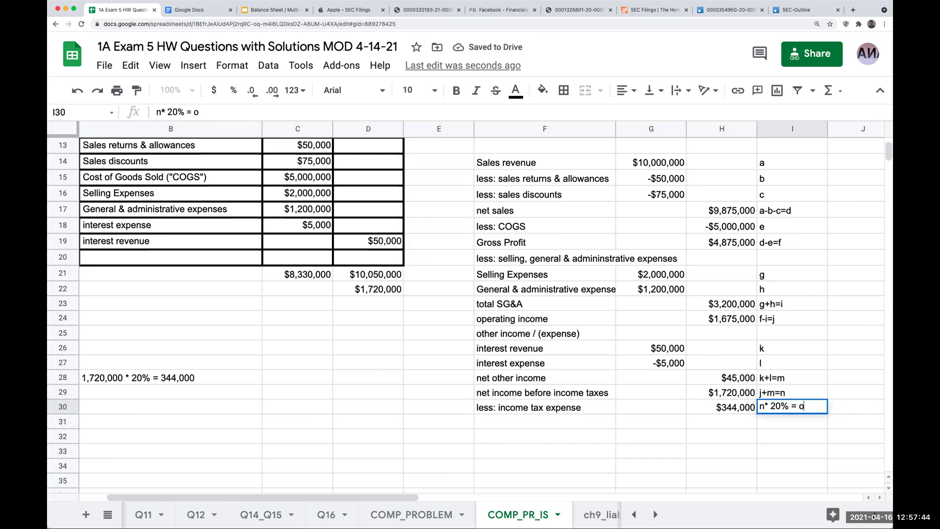
pyautogui.press('Return')
# Step: Add a 'net income after tax' row with =H29-H30 in H31
pyautogui.press('Left')
pyautogui.press('Left')
pyautogui.press('Left')
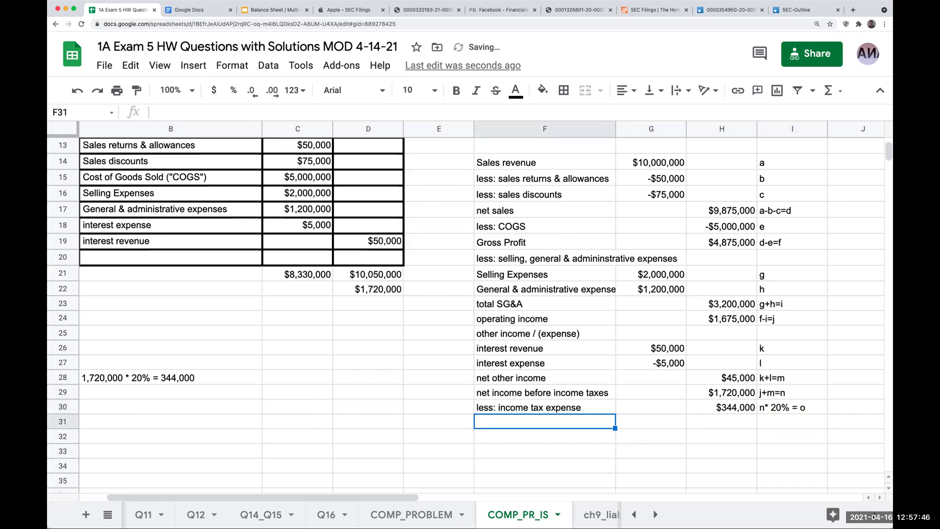
pyautogui.write('net income')
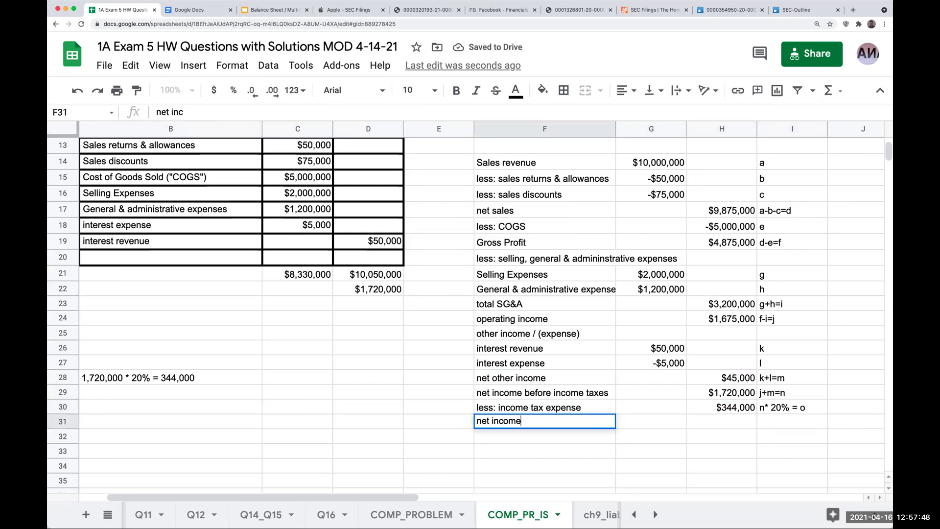
pyautogui.write(' after tax')
pyautogui.press('Return')
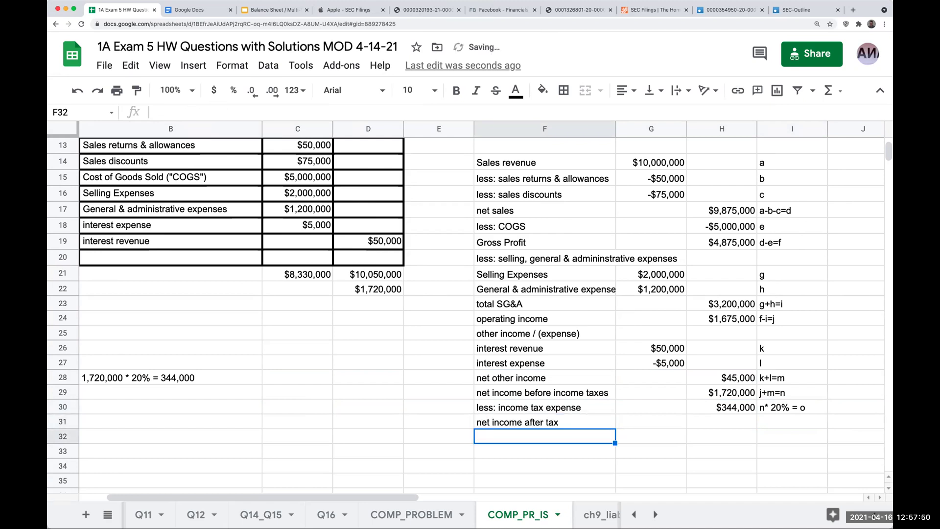
pyautogui.click(721, 422)
pyautogui.write('=H29-H30')
pyautogui.press('Return')
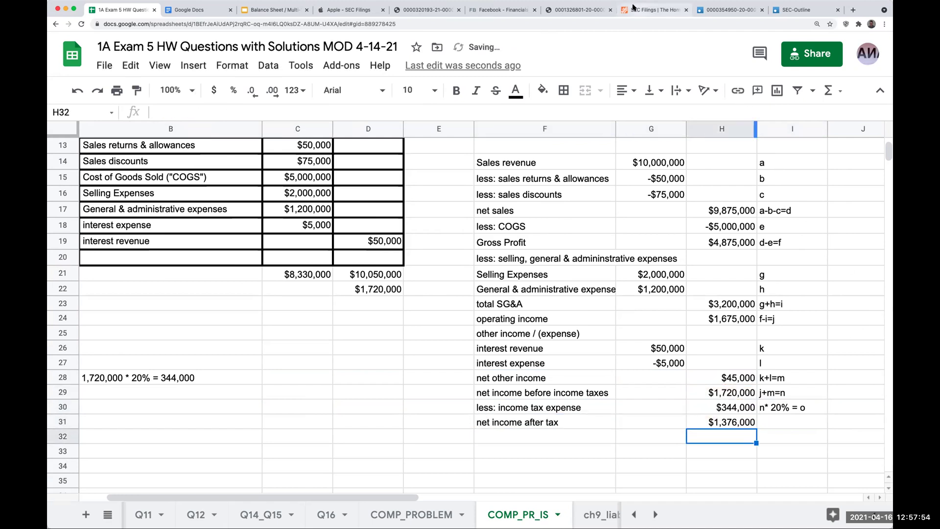
pyautogui.click(637, 9)
pyautogui.click(719, 10)
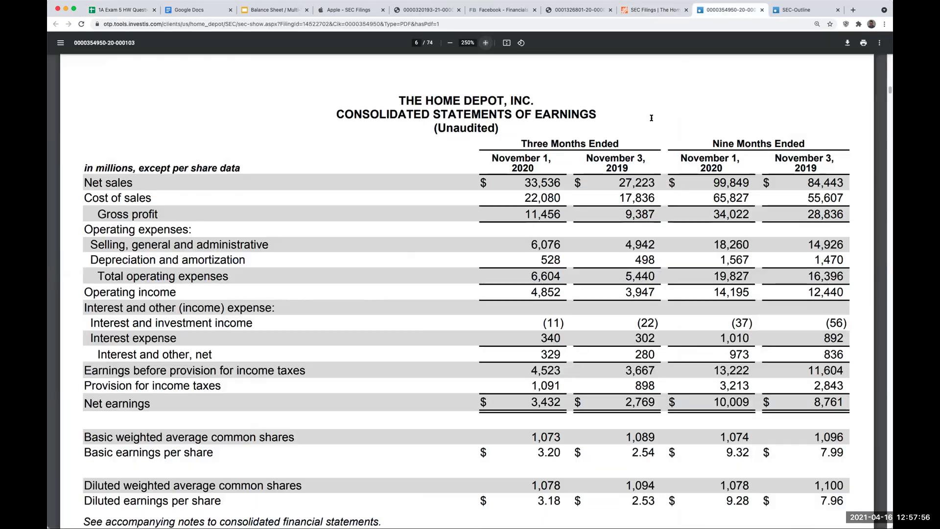
pyautogui.click(485, 43)
pyautogui.scroll(-2, 430, 325)
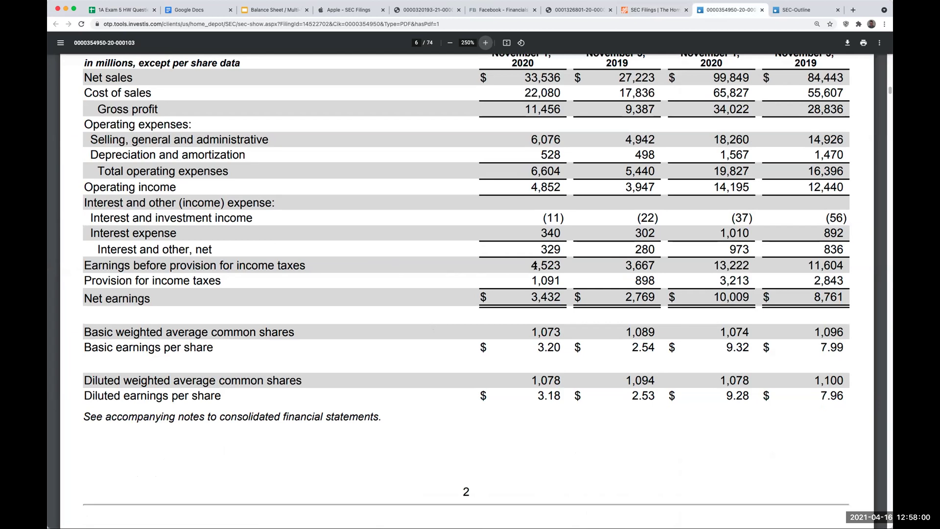
pyautogui.click(493, 10)
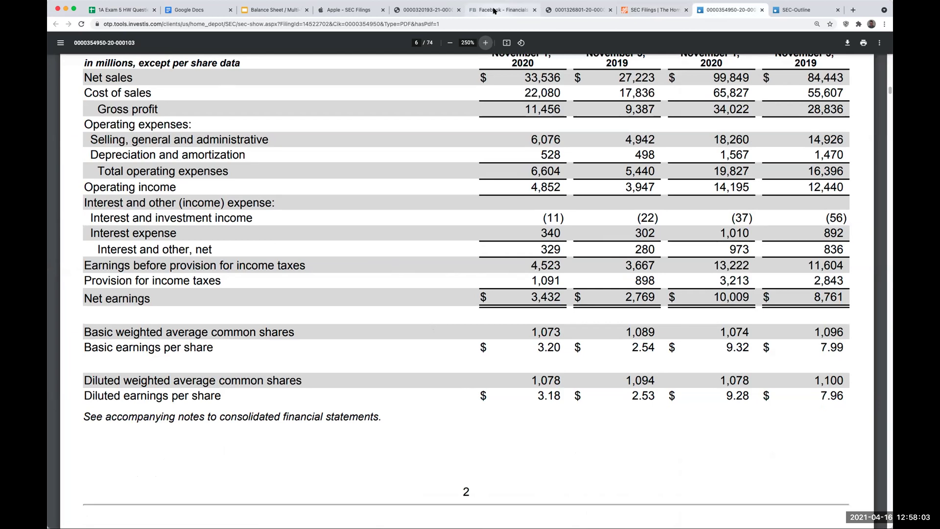
pyautogui.click(547, 10)
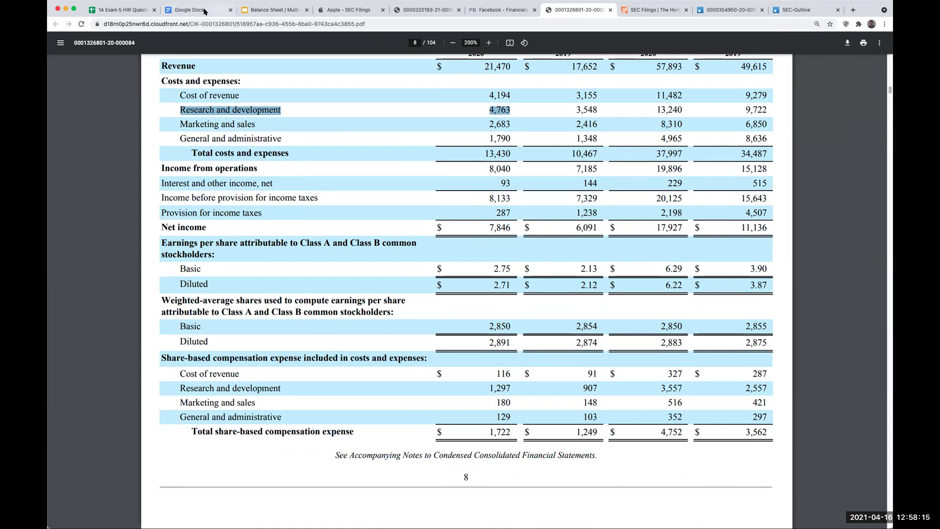
# Step: Relabel row 31 as 'net income (net income after tax)'
pyautogui.click(127, 10)
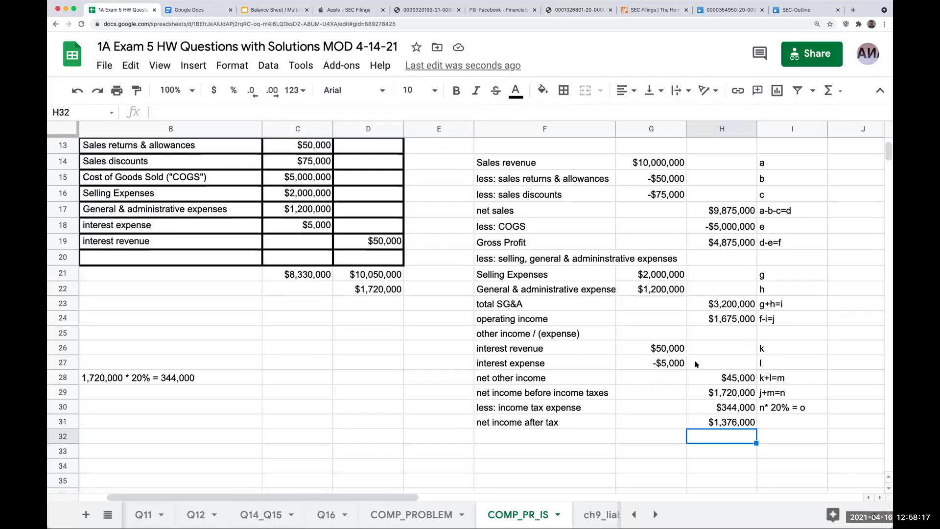
pyautogui.click(592, 421)
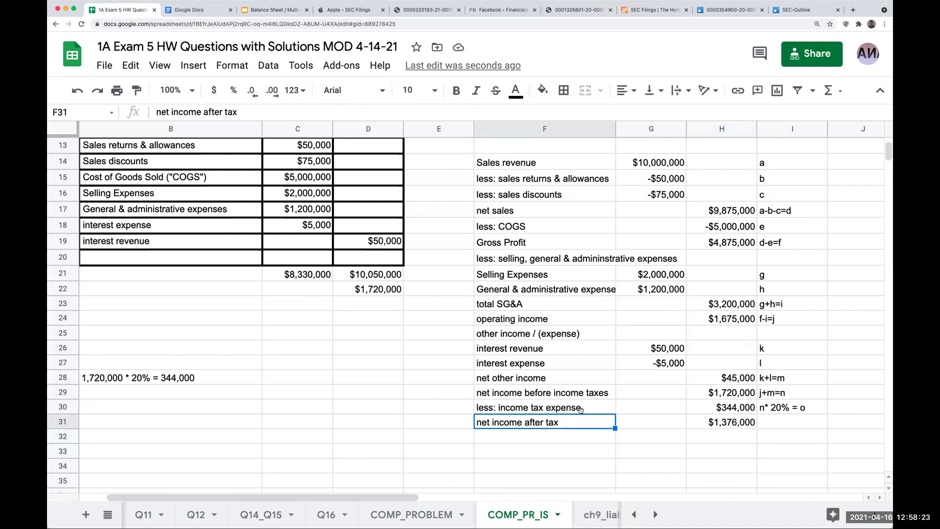
pyautogui.write('net income before income taxes')
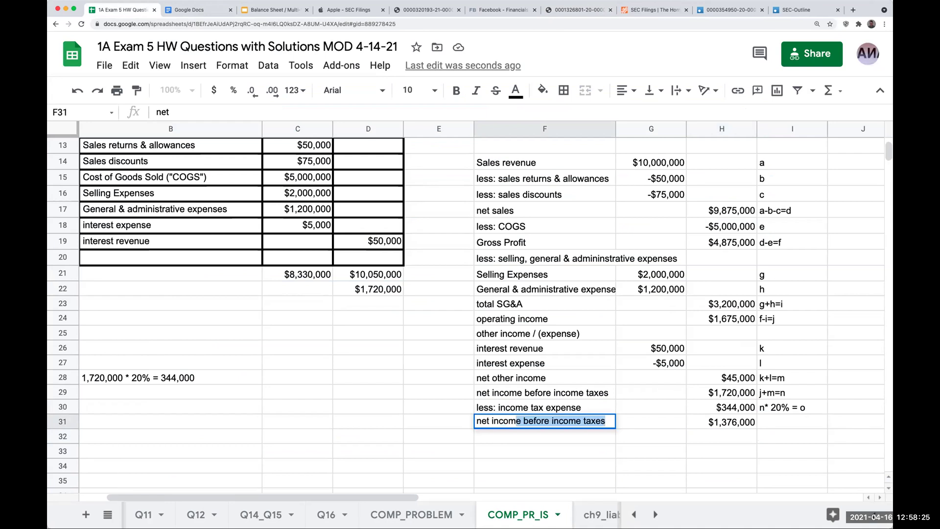
pyautogui.press('Return')
pyautogui.press('Up')
pyautogui.write('net io')
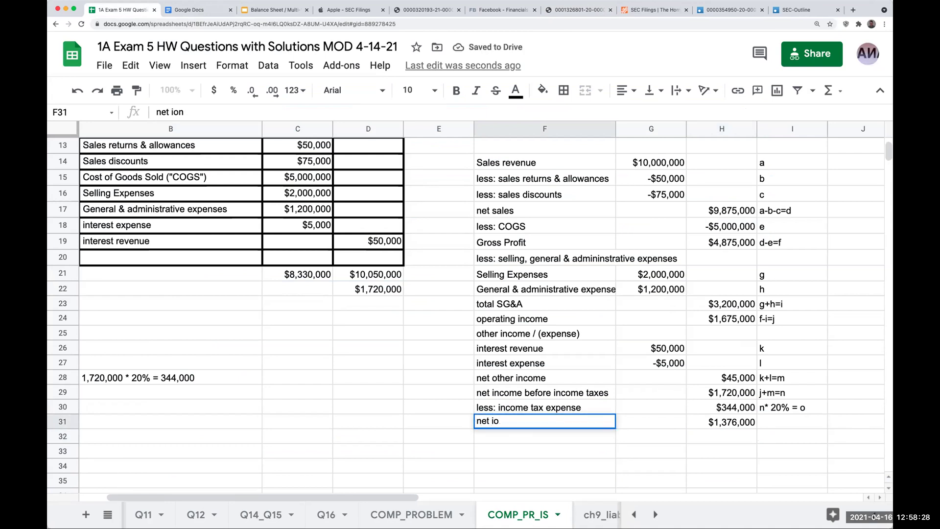
pyautogui.press('BackSpace')
pyautogui.write('n')
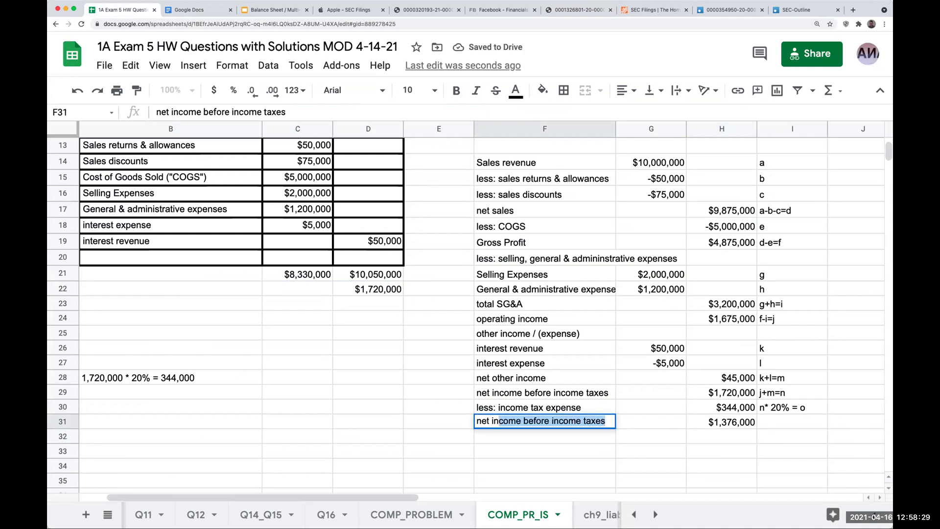
pyautogui.write('come (ne')
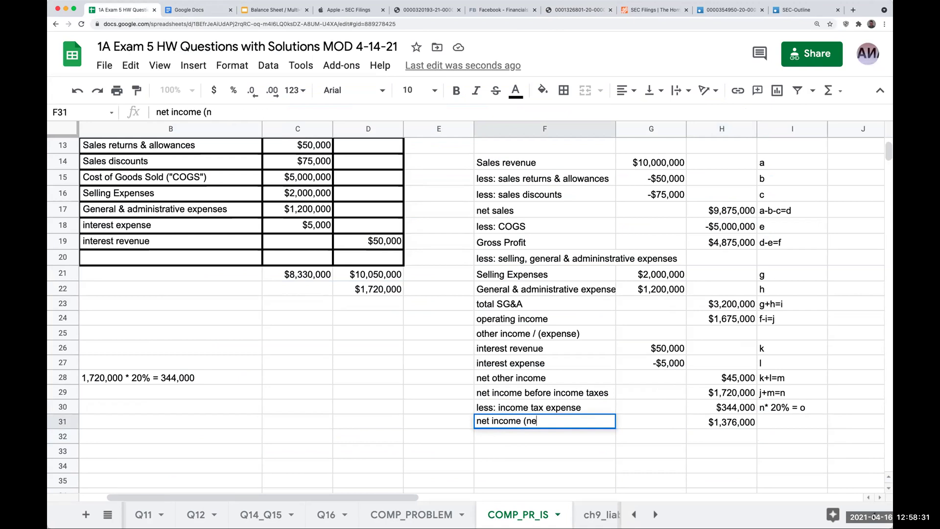
pyautogui.write('t income after tax)')
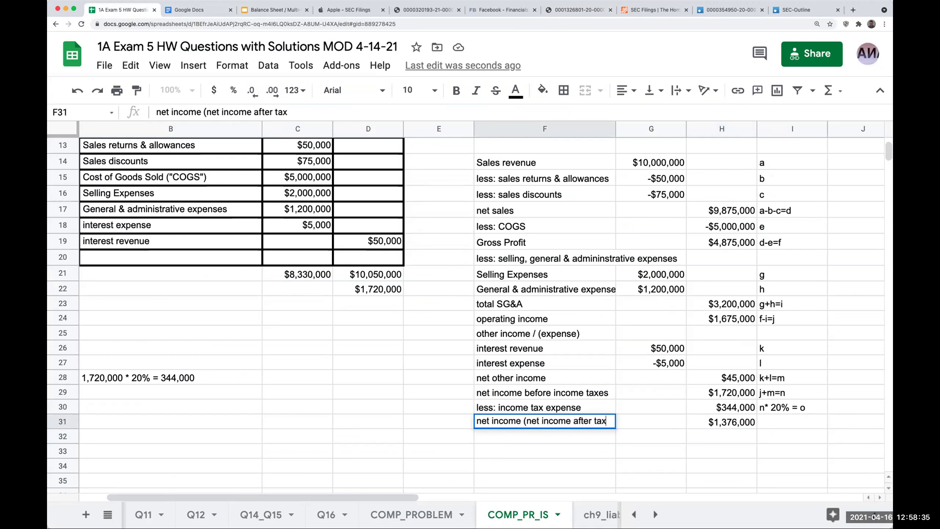
pyautogui.press('Return')
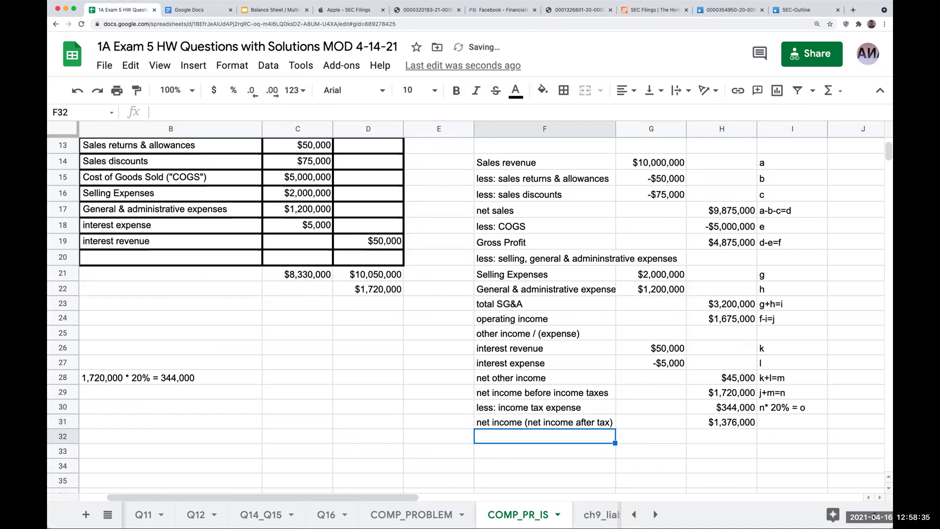
# Step: Annotate the net income amount with the note n-o=p
pyautogui.click(782, 428)
pyautogui.write('n')
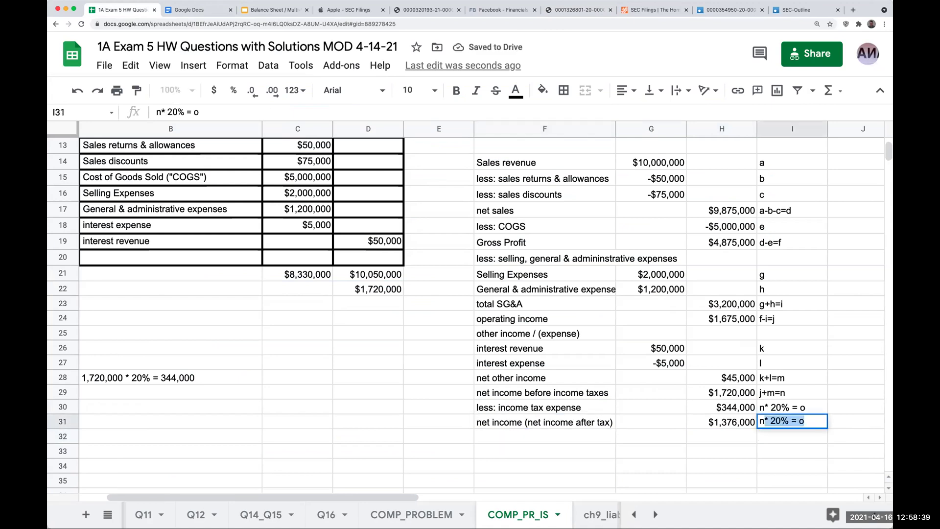
pyautogui.write('-o=')
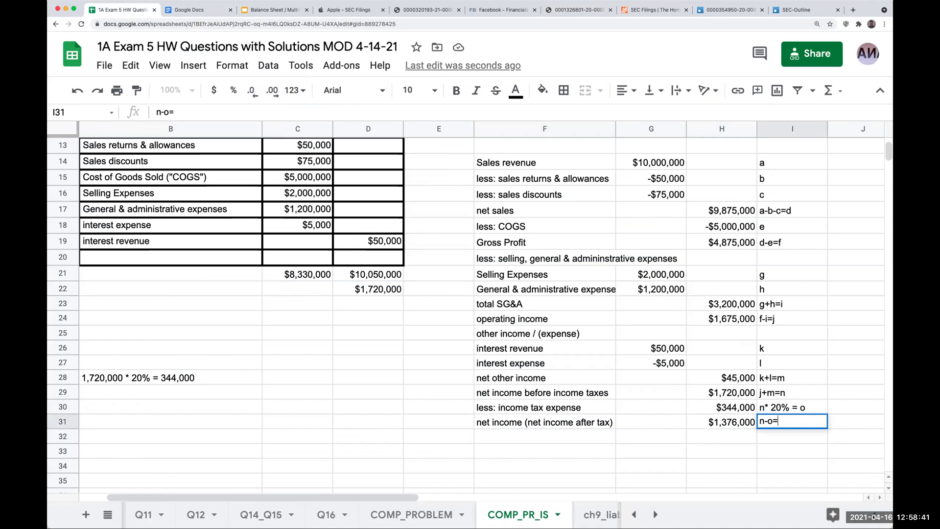
pyautogui.write('p')
pyautogui.press('Return')
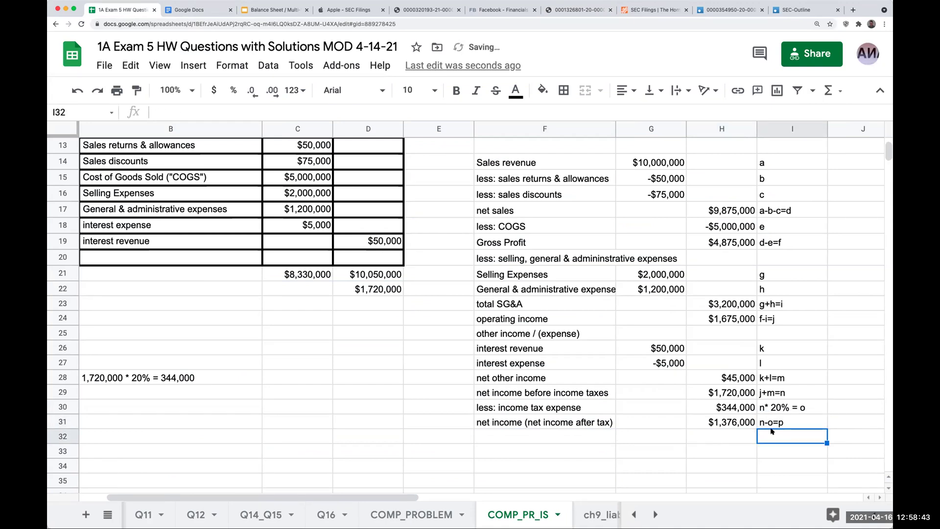
# Step: Add the label 'earnings per share' in F33
pyautogui.click(566, 441)
pyautogui.click(567, 449)
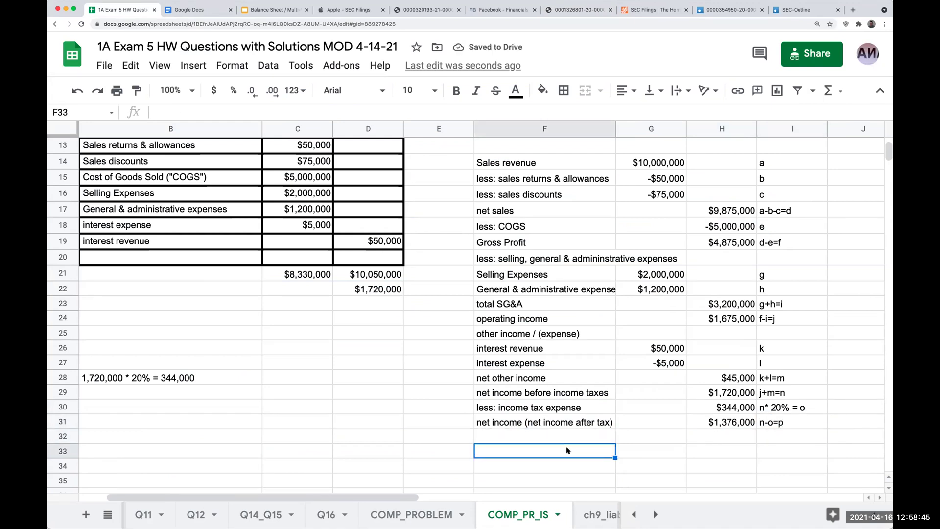
pyautogui.scroll(3, 572, 413)
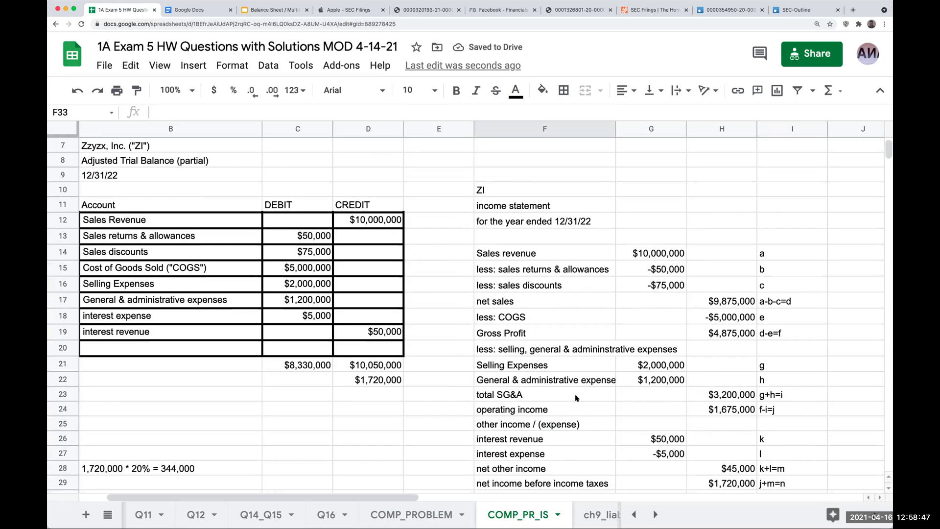
pyautogui.scroll(2, 577, 396)
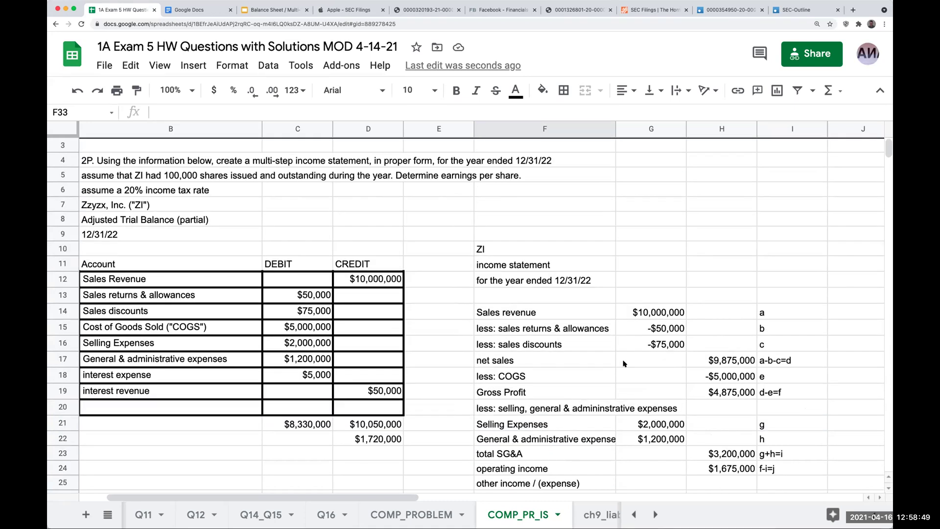
pyautogui.click(709, 11)
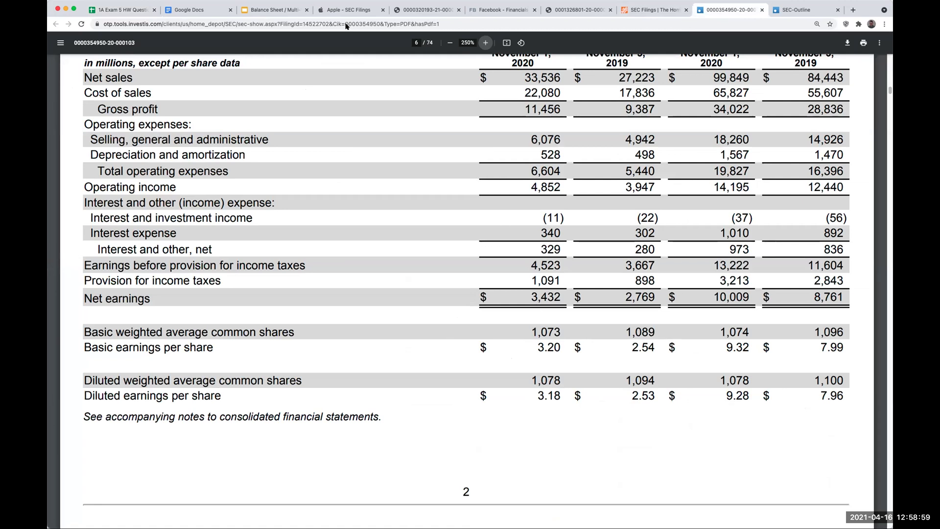
pyautogui.click(147, 11)
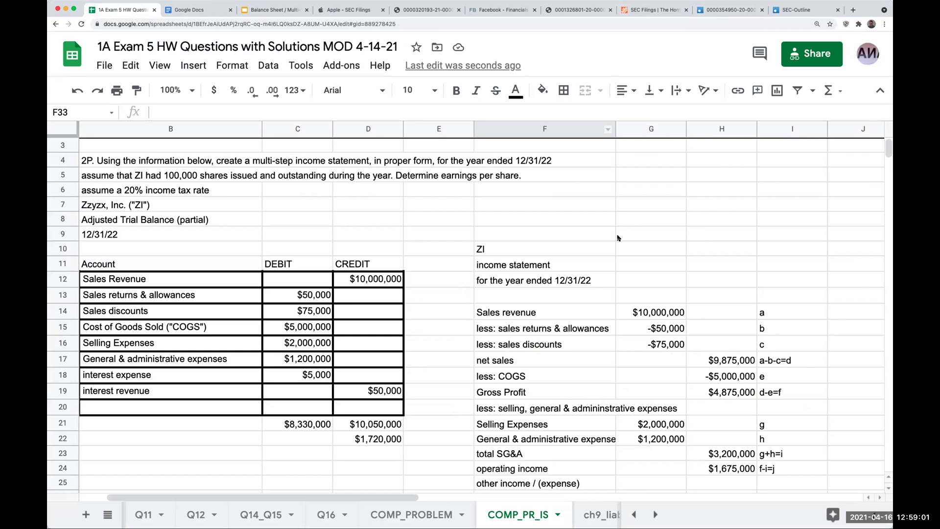
pyautogui.scroll(-3, 608, 241)
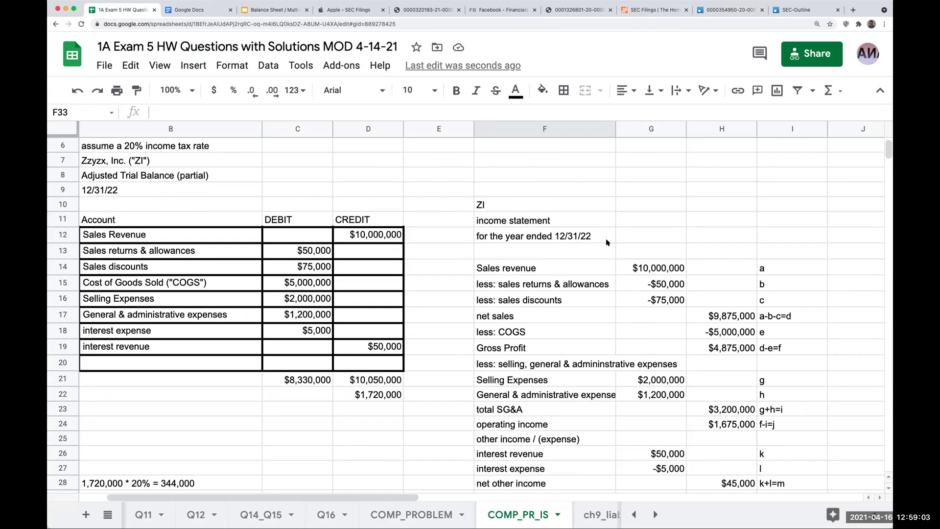
pyautogui.scroll(3, 607, 242)
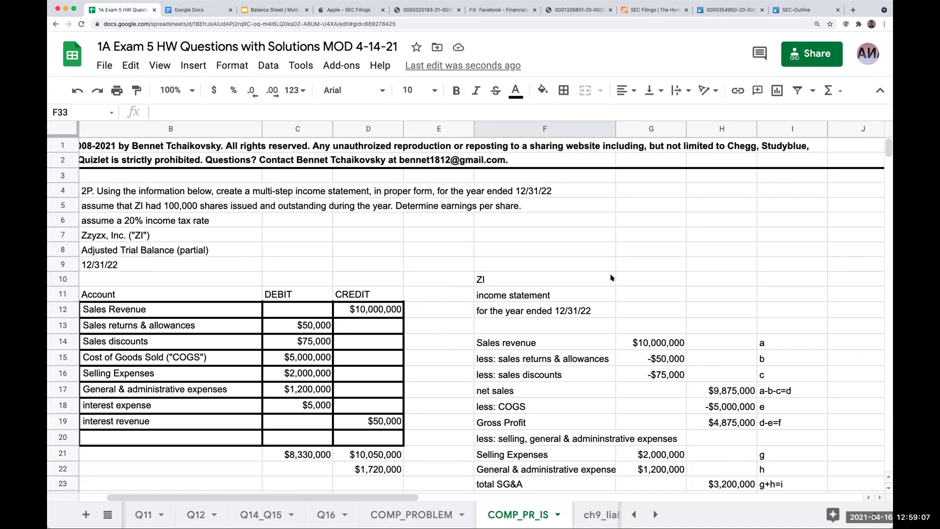
pyautogui.scroll(-5, 609, 311)
pyautogui.scroll(-2, 607, 313)
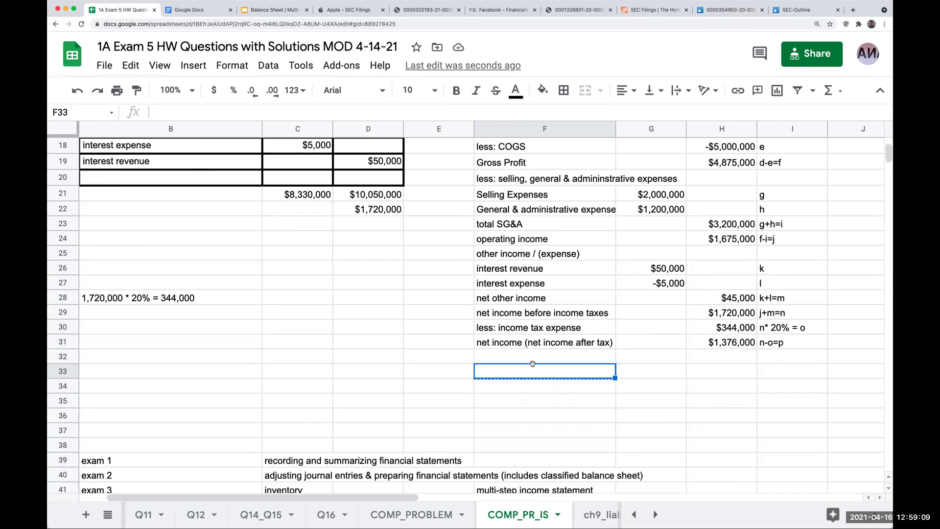
pyautogui.write('earnings per share')
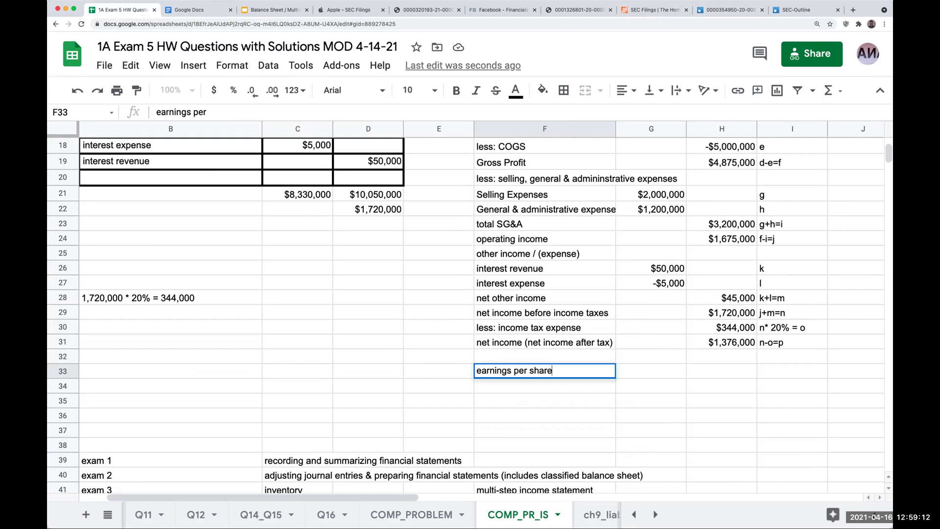
pyautogui.press('Return')
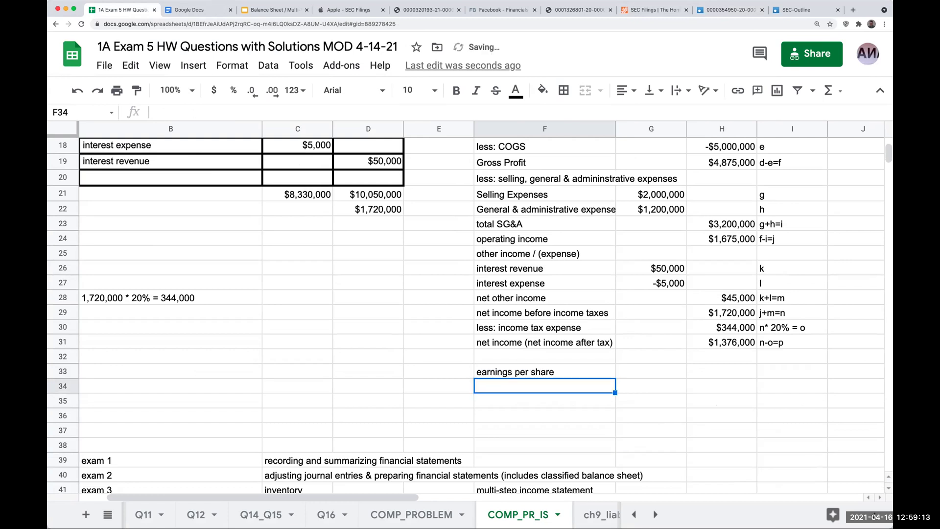
# Step: Enter the EPS formula =H31/100000 in H33
pyautogui.press('Up')
pyautogui.press('Right')
pyautogui.press('Left')
pyautogui.press('Left')
pyautogui.press('Left')
pyautogui.press('Right')
pyautogui.press('Right')
pyautogui.press('Right')
pyautogui.press('Right')
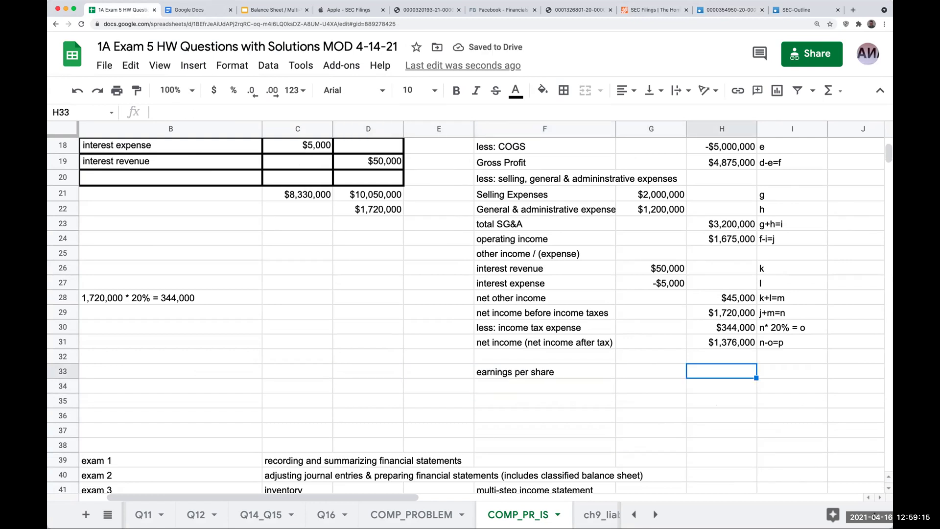
pyautogui.write('+')
pyautogui.press('Up')
pyautogui.press('Up')
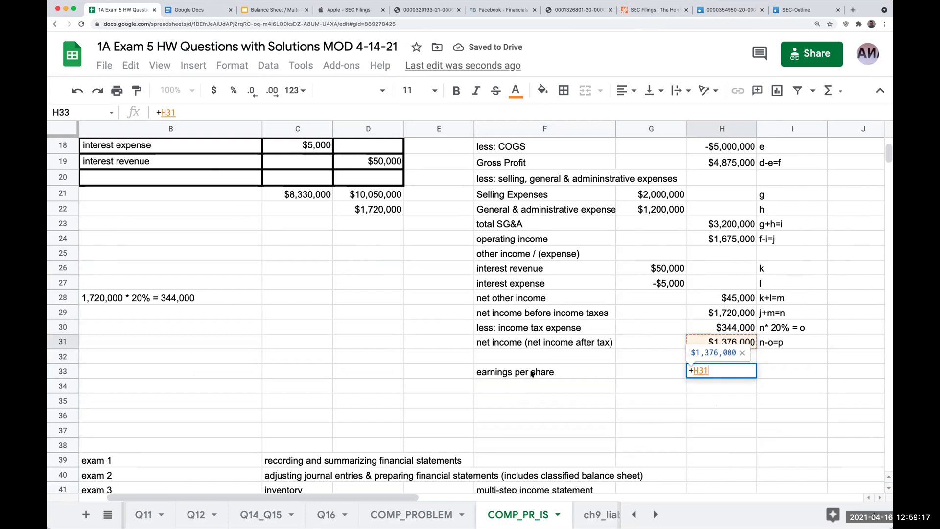
pyautogui.write('/')
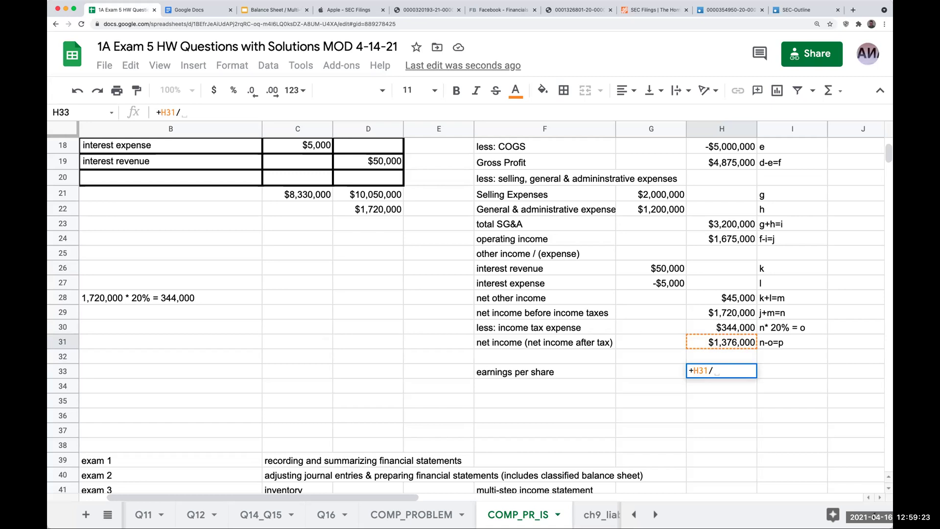
pyautogui.write('100000')
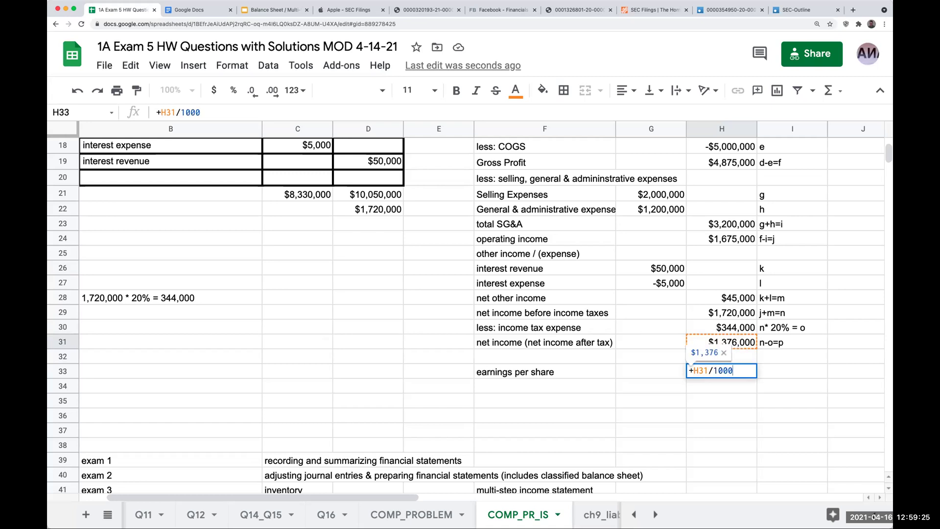
pyautogui.press('Return')
# Step: Format the EPS result to two decimal places, showing $13.76
pyautogui.press('Up')
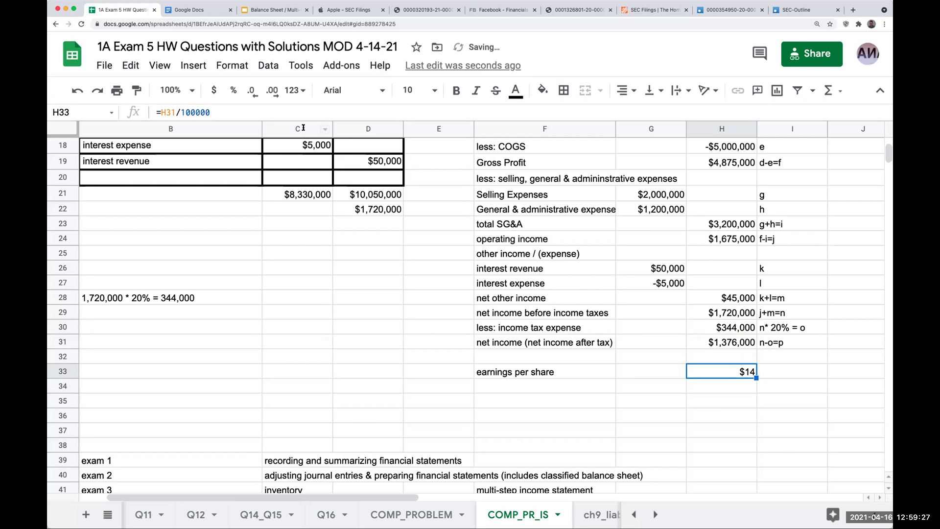
pyautogui.click(272, 91)
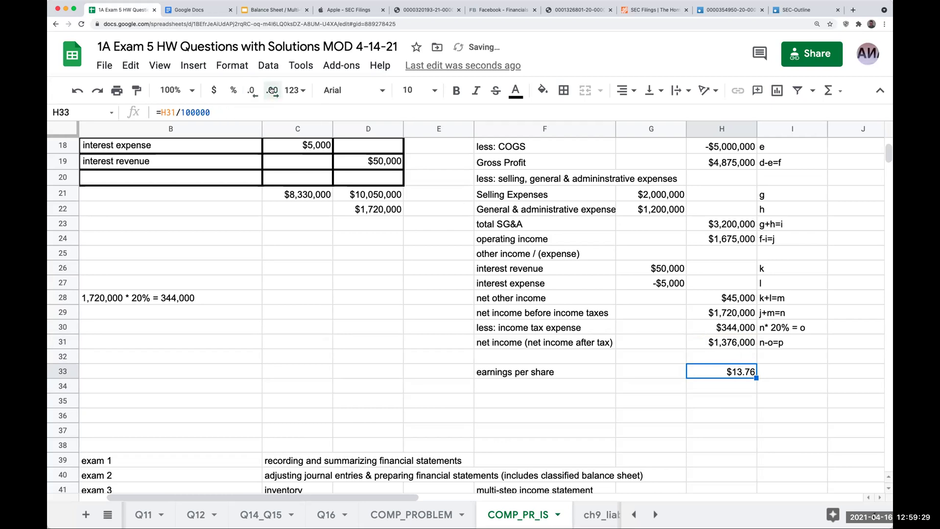
pyautogui.click(272, 90)
pyautogui.click(272, 90)
pyautogui.click(251, 90)
pyautogui.scroll(6, 357, 218)
# Step: Head the side block 'to compute earnings per share' in B30
pyautogui.click(180, 207)
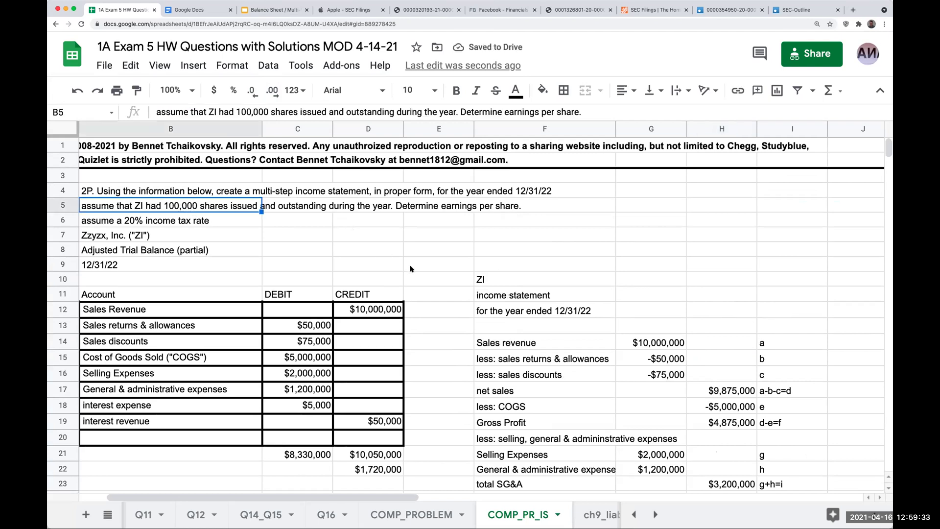
pyautogui.scroll(-5, 410, 269)
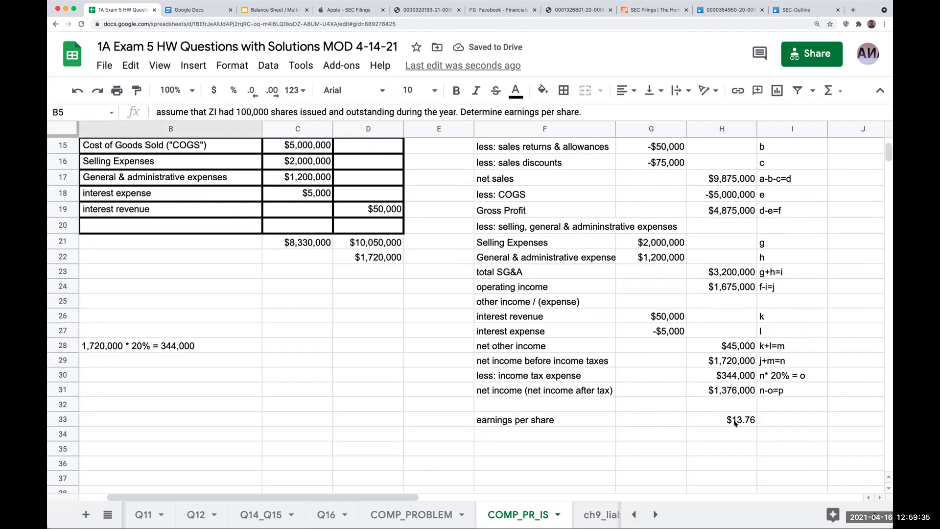
pyautogui.click(244, 380)
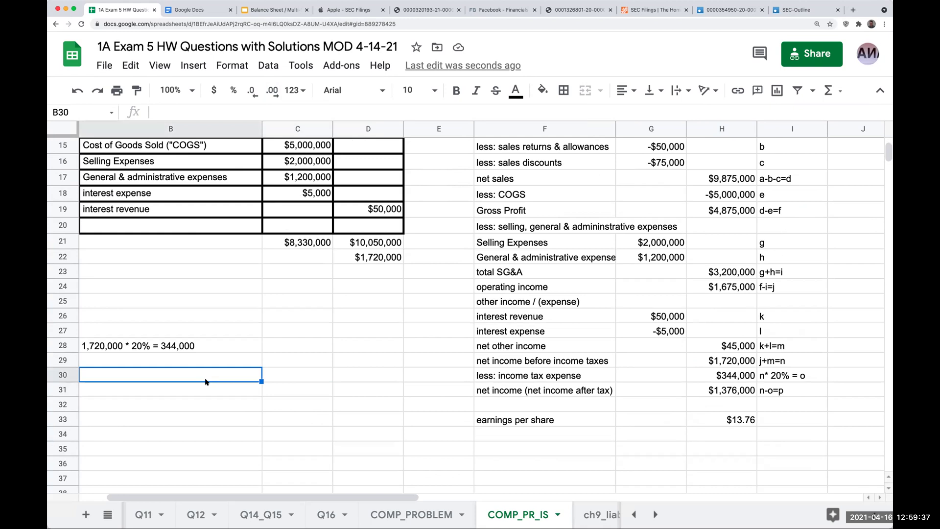
pyautogui.write('to compute earn')
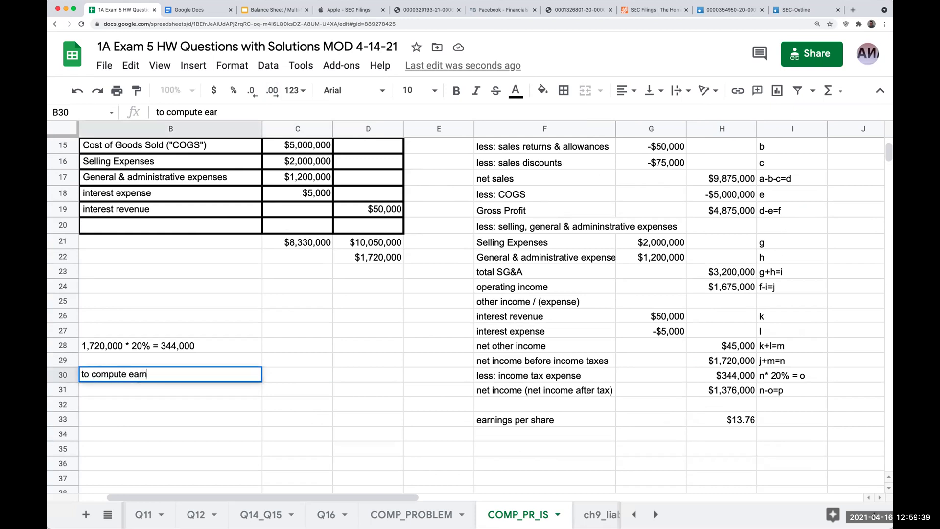
pyautogui.write('ings per share')
pyautogui.press('Return')
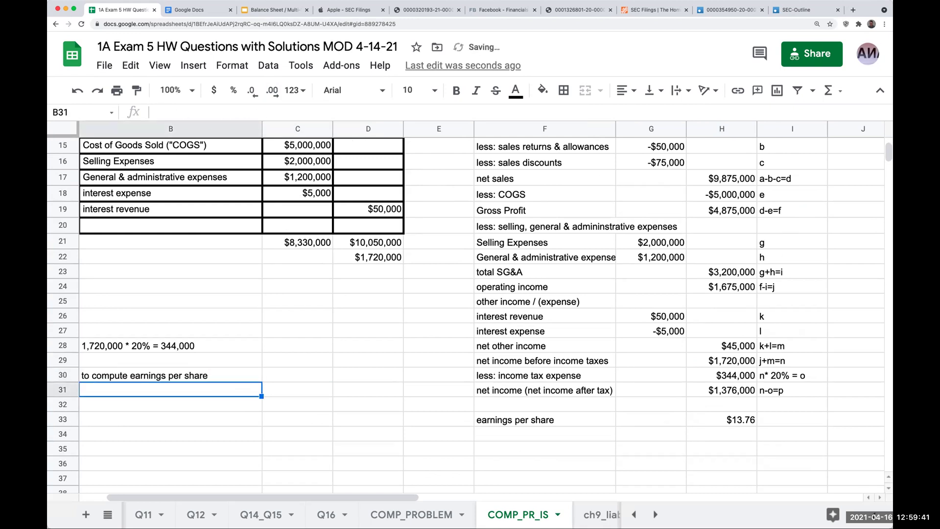
# Step: Reference the net income label with =f31 and move it to B32
pyautogui.write('=f31')
pyautogui.press('Return')
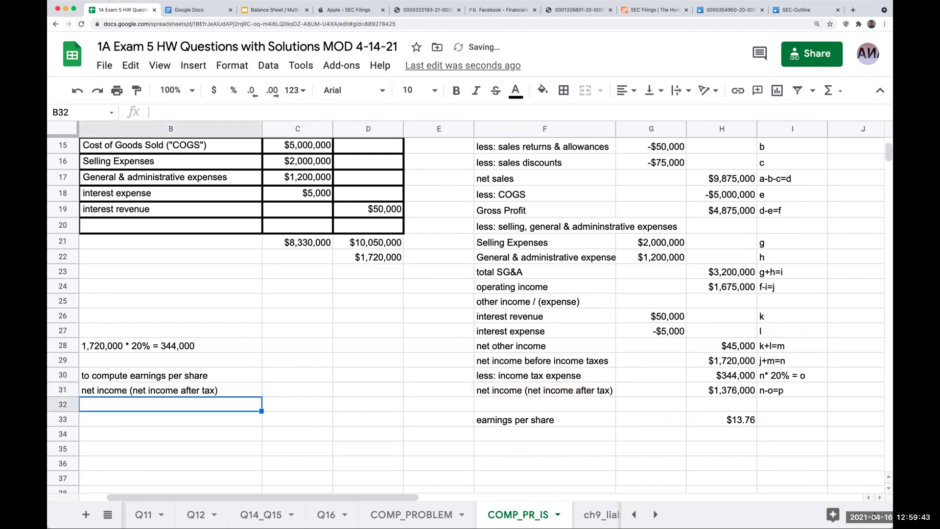
pyautogui.press('Up')
pyautogui.hotkey('ctrl', 'x')
pyautogui.press('Down')
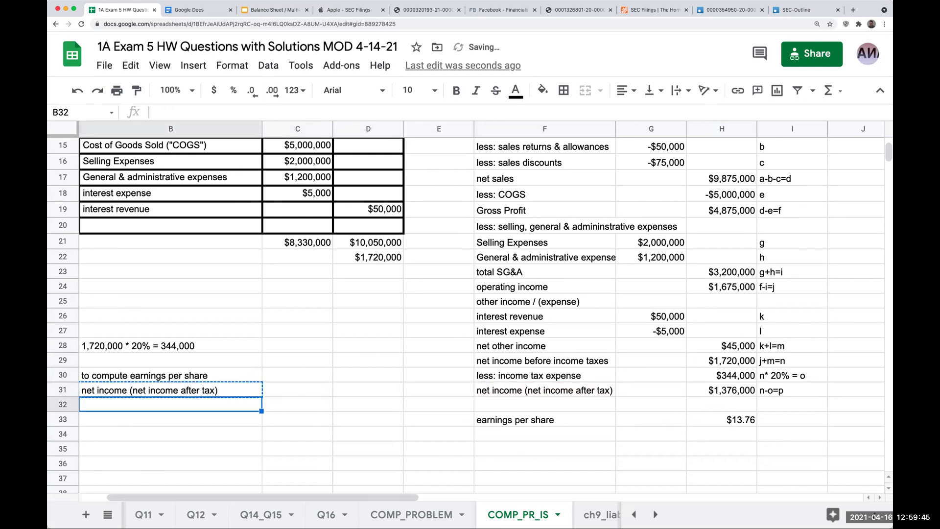
pyautogui.hotkey('ctrl', 'v')
# Step: Label B33 'common shares issued and outsanding'
pyautogui.press('Down')
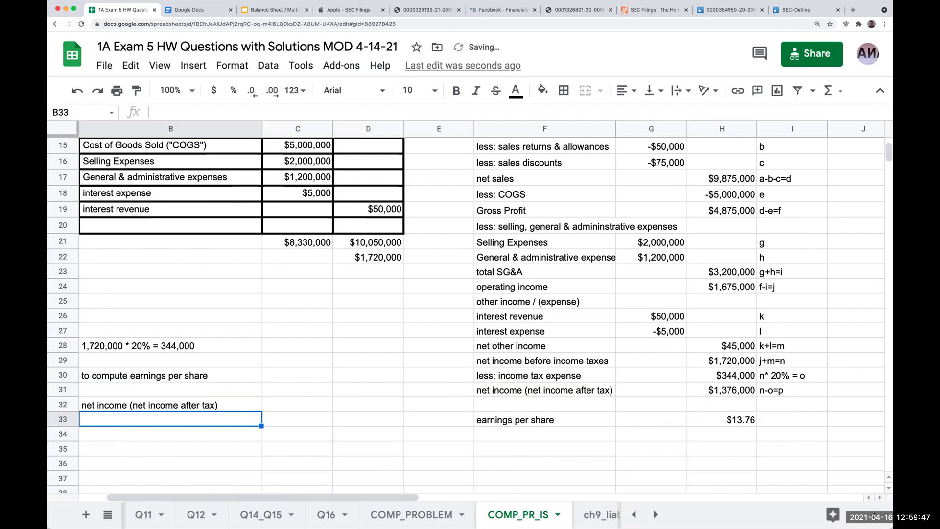
pyautogui.write('common')
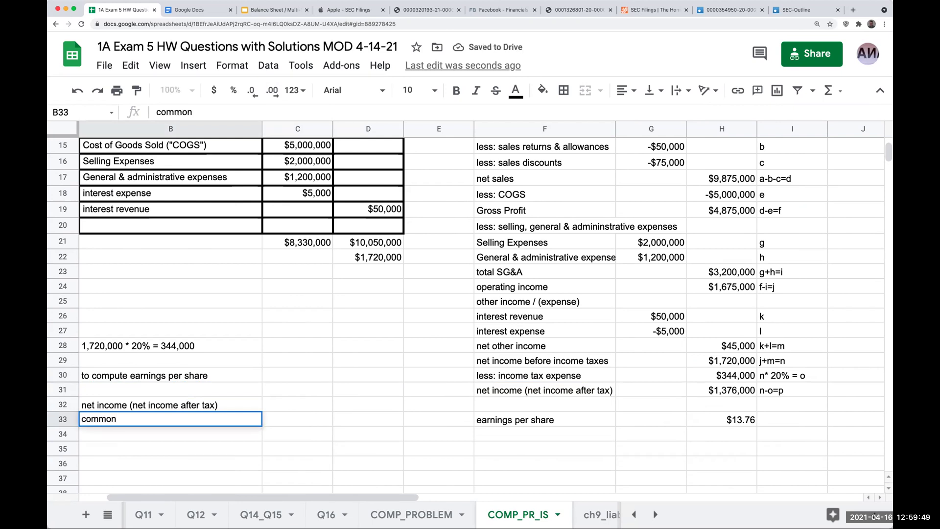
pyautogui.scroll(5, 196, 267)
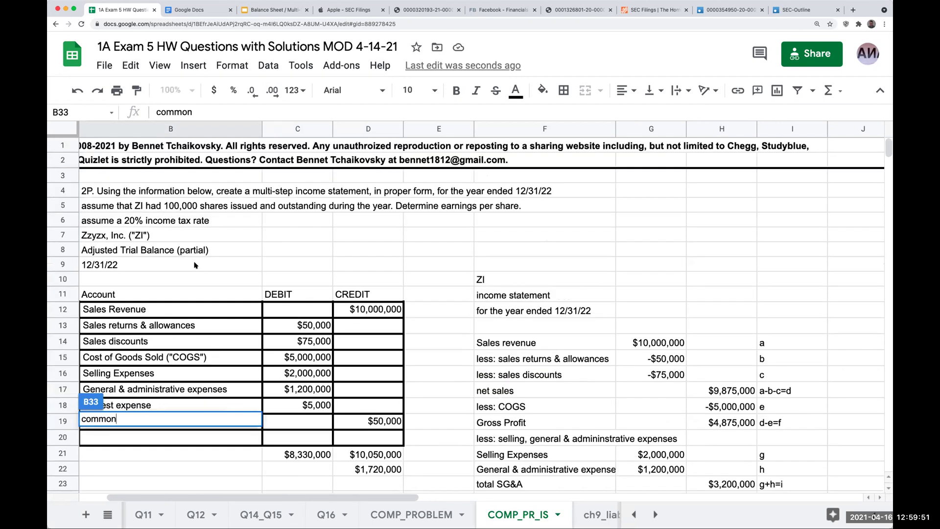
pyautogui.scroll(-2, 197, 325)
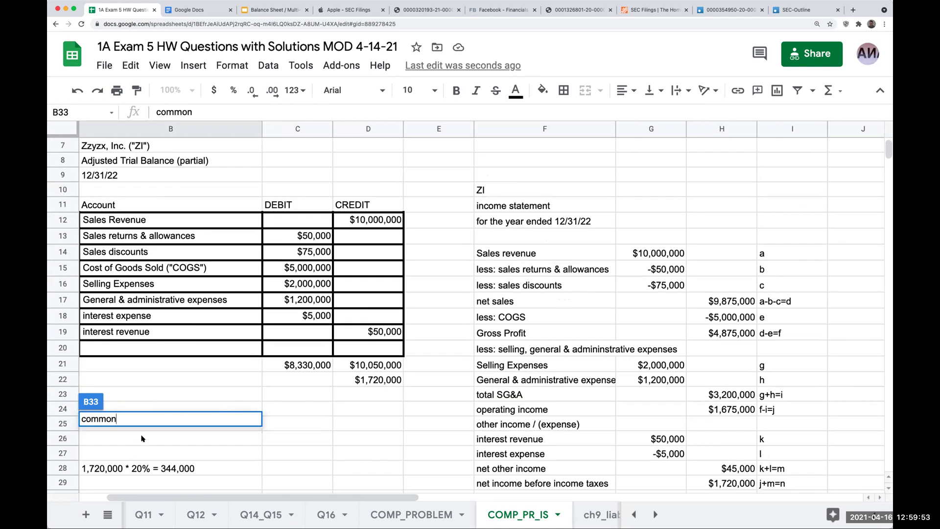
pyautogui.press('BackSpace')
pyautogui.press('BackSpace')
pyautogui.press('BackSpace')
pyautogui.press('BackSpace')
pyautogui.press('BackSpace')
pyautogui.press('BackSpace')
pyautogui.press('BackSpace')
pyautogui.write('s')
pyautogui.press('BackSpace')
pyautogui.write('common st')
pyautogui.press('BackSpace')
pyautogui.write('hares issued ')
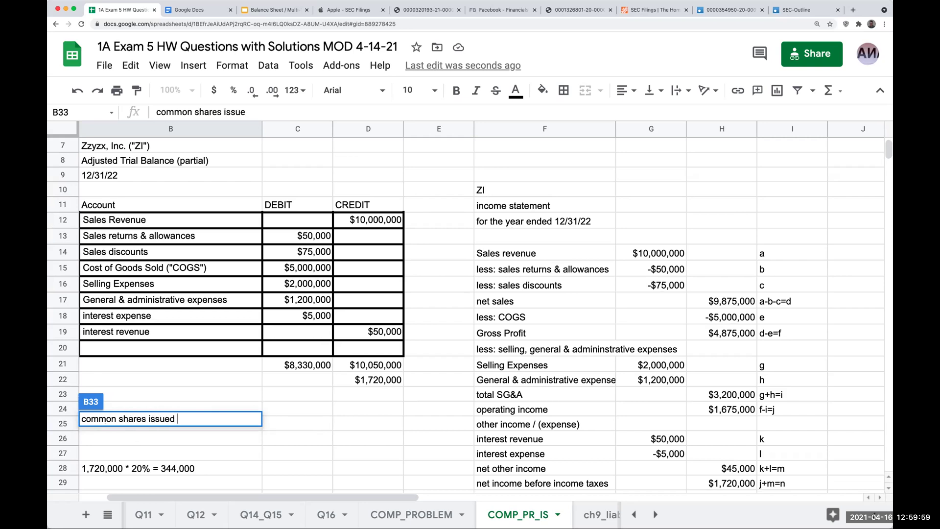
pyautogui.write('and outs')
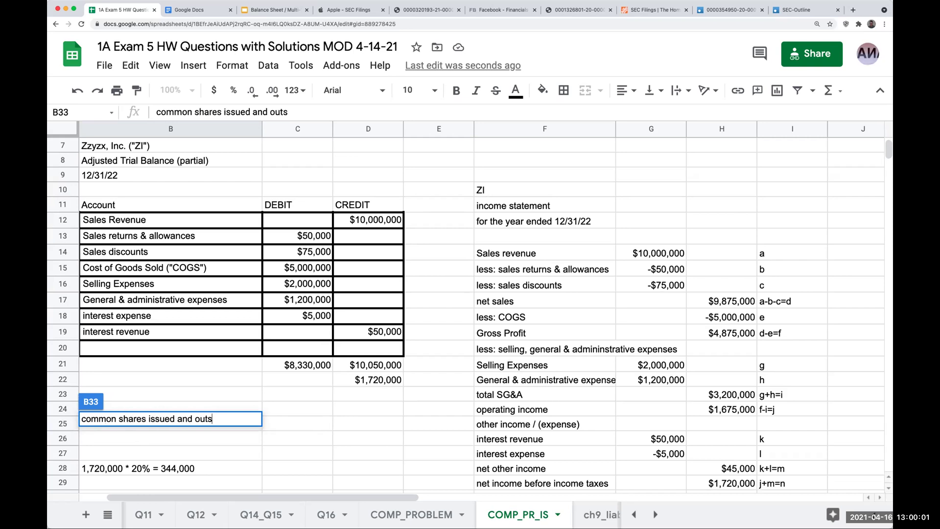
pyautogui.write('anding')
pyautogui.press('Return')
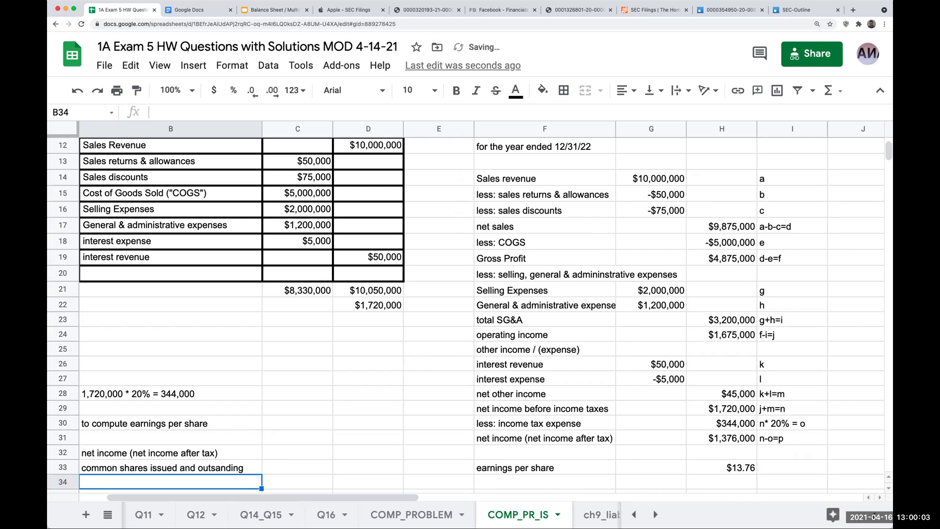
pyautogui.click(171, 467)
pyautogui.click(170, 481)
# Step: Link net income (=H31) into C32 and enter 100000 shares in C33
pyautogui.click(297, 452)
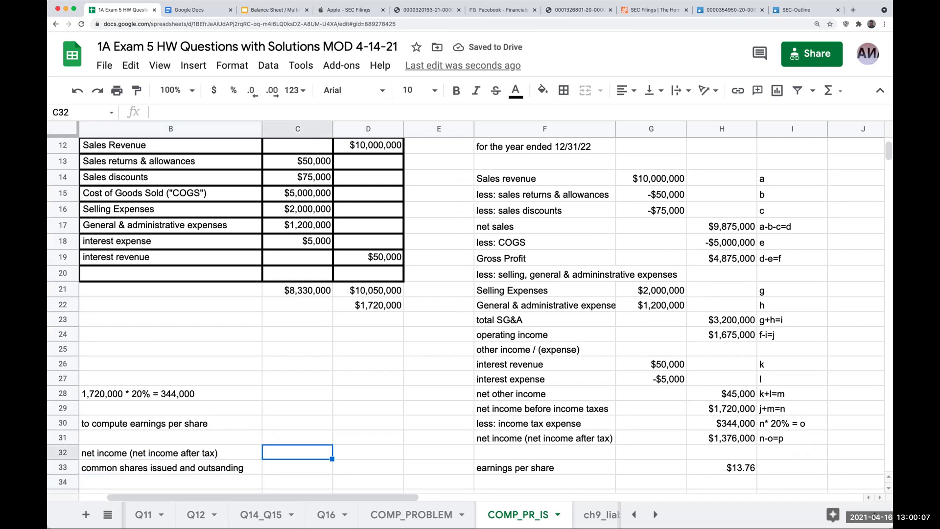
pyautogui.write('=H31')
pyautogui.press('Return')
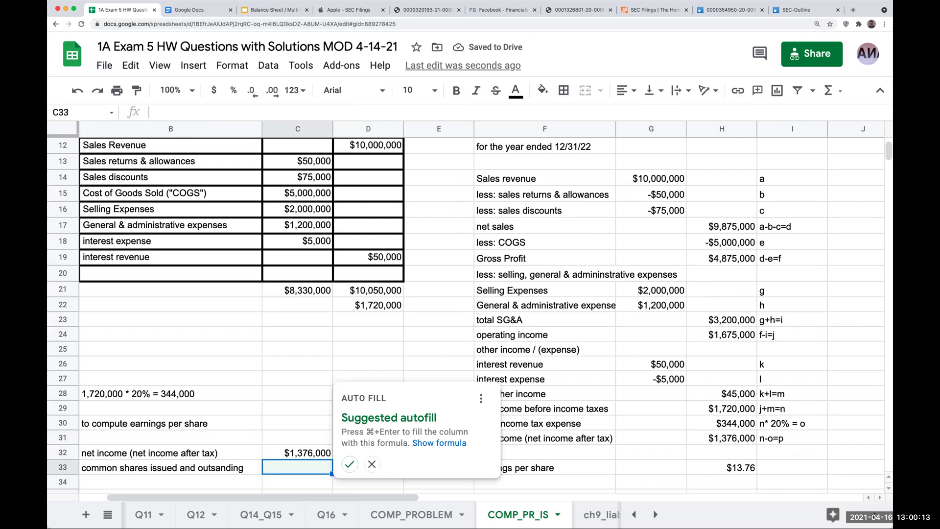
pyautogui.write('100000')
pyautogui.press('Return')
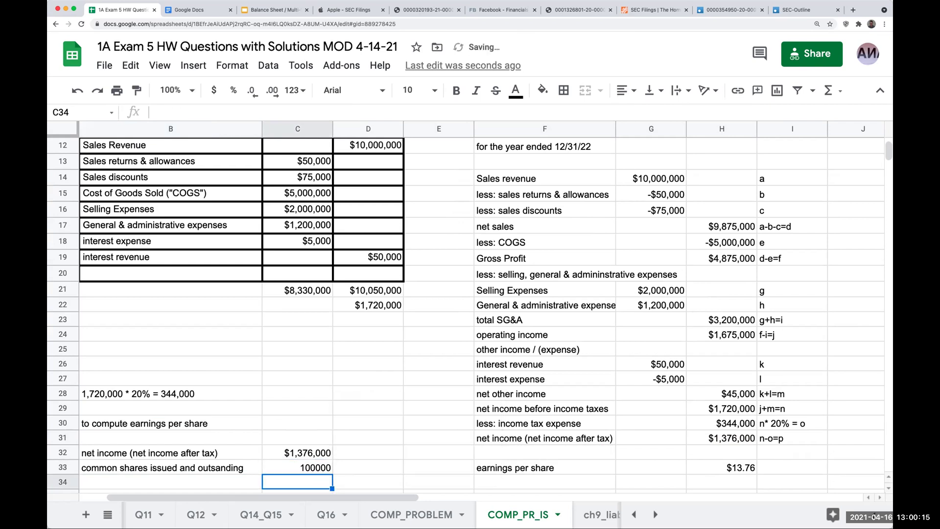
# Step: Format the shares as a whole number and add a top border to B33:C33
pyautogui.press('Up')
pyautogui.click(299, 90)
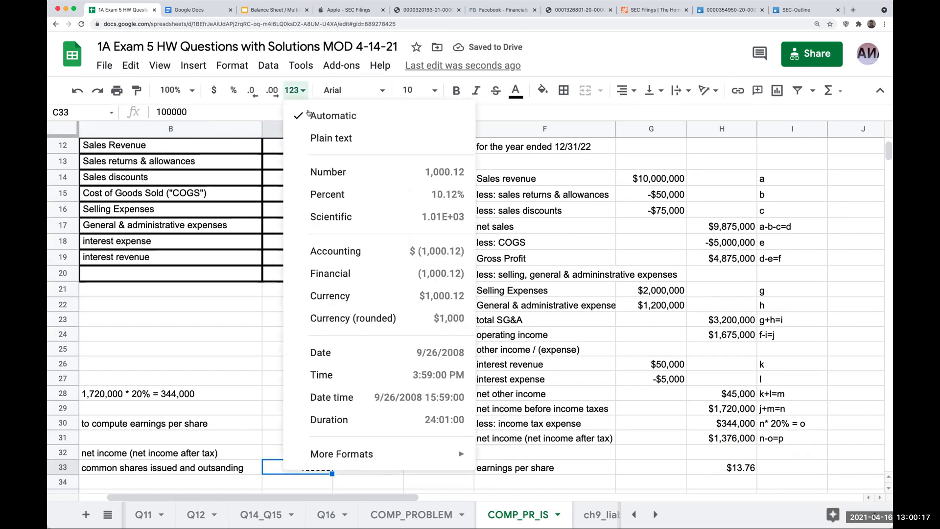
pyautogui.click(328, 171)
pyautogui.click(251, 90)
pyautogui.click(251, 90)
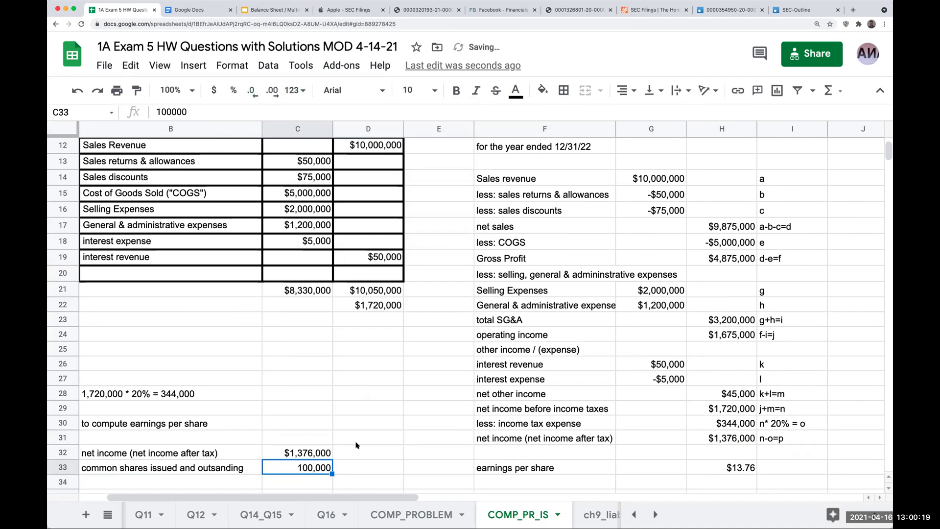
pyautogui.moveTo(344, 468); pyautogui.dragTo(126, 467)
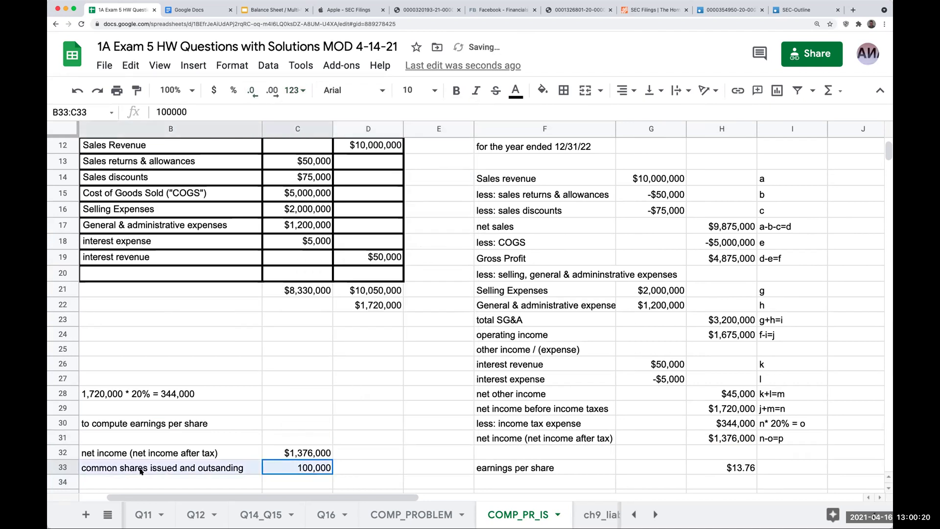
pyautogui.click(564, 90)
pyautogui.click(588, 138)
# Step: Compute EPS as =C32/C33 in D32, shown to two decimals as $13.76
pyautogui.click(383, 451)
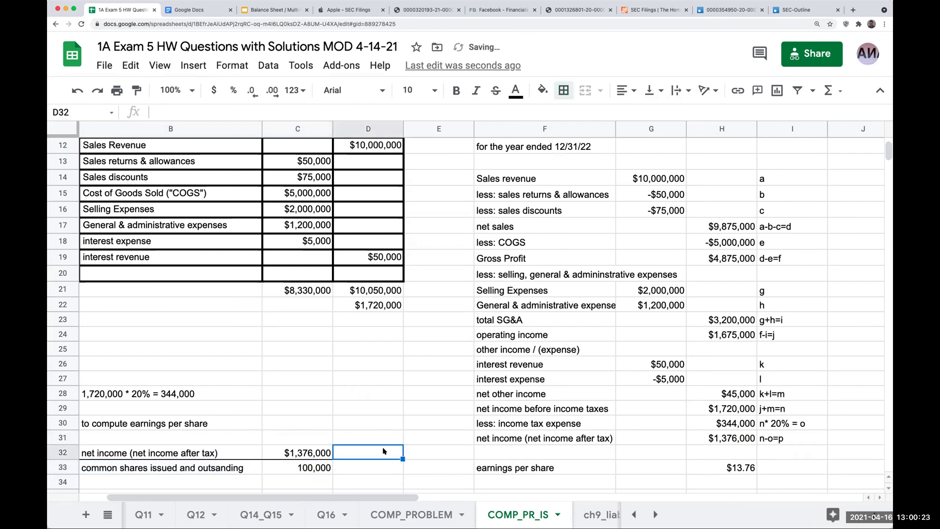
pyautogui.write('+')
pyautogui.press('Left')
pyautogui.write('/')
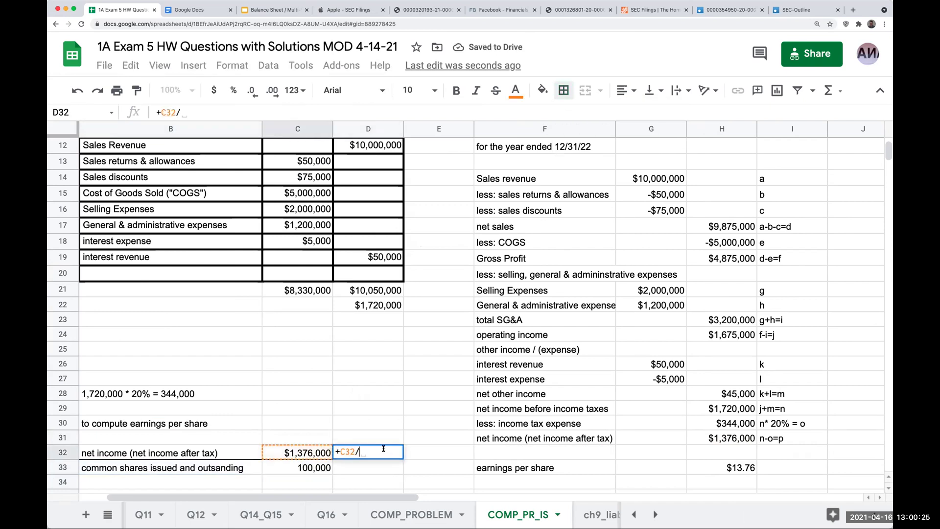
pyautogui.press('Down')
pyautogui.press('Left')
pyautogui.press('Return')
pyautogui.press('Up')
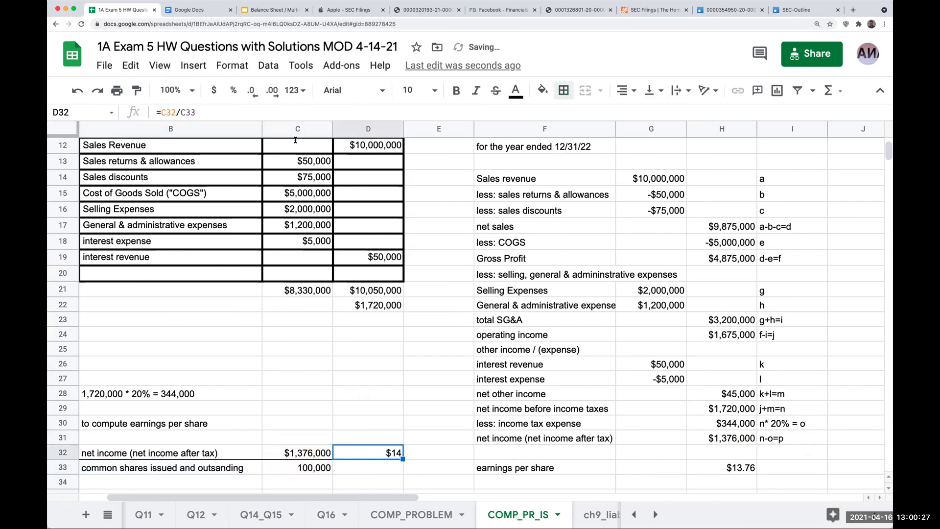
pyautogui.click(271, 90)
pyautogui.click(271, 90)
pyautogui.click(270, 90)
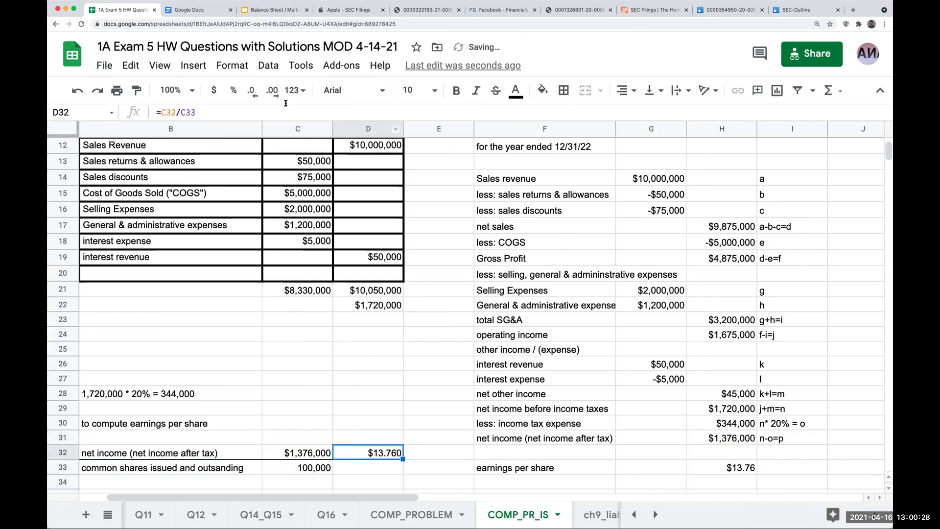
pyautogui.click(252, 90)
pyautogui.scroll(-2, 542, 215)
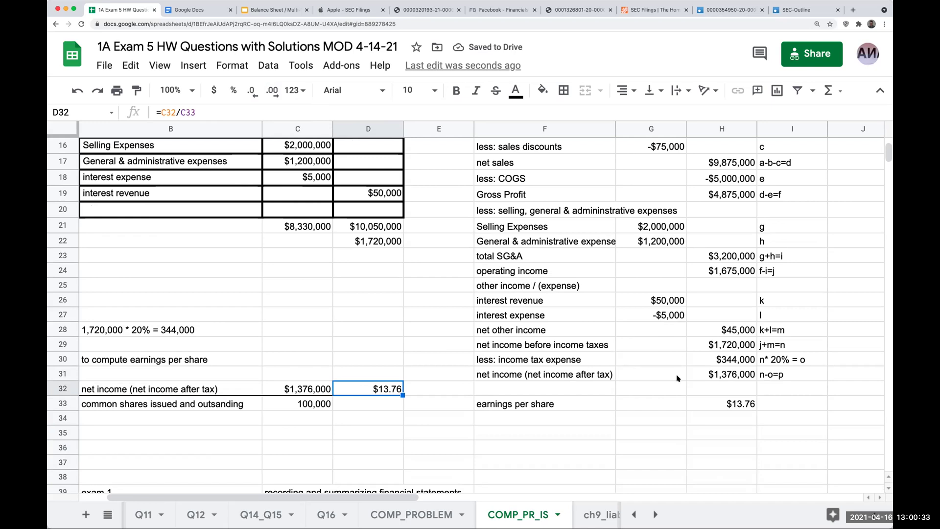
# Step: Rename the F33 label to 'earnings per share - basic'
pyautogui.click(565, 410)
pyautogui.click(248, 115)
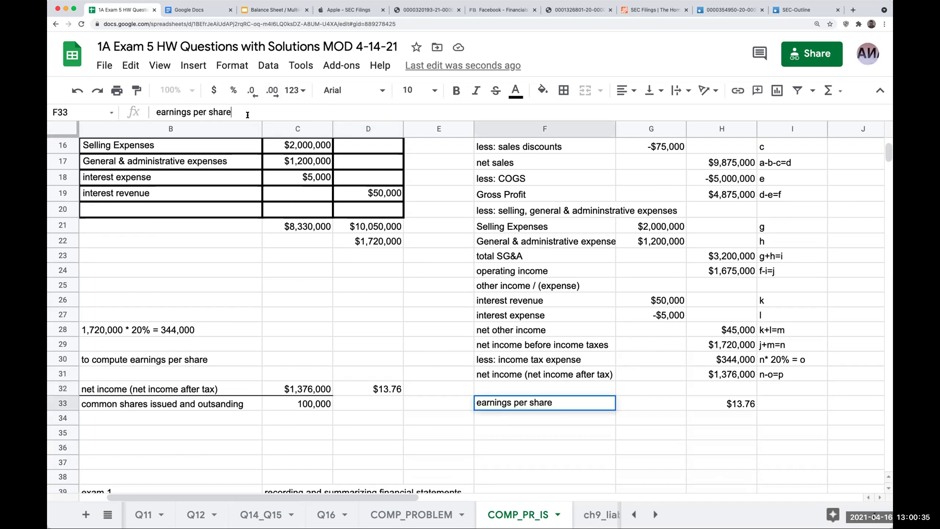
pyautogui.write('- basic')
pyautogui.press('Return')
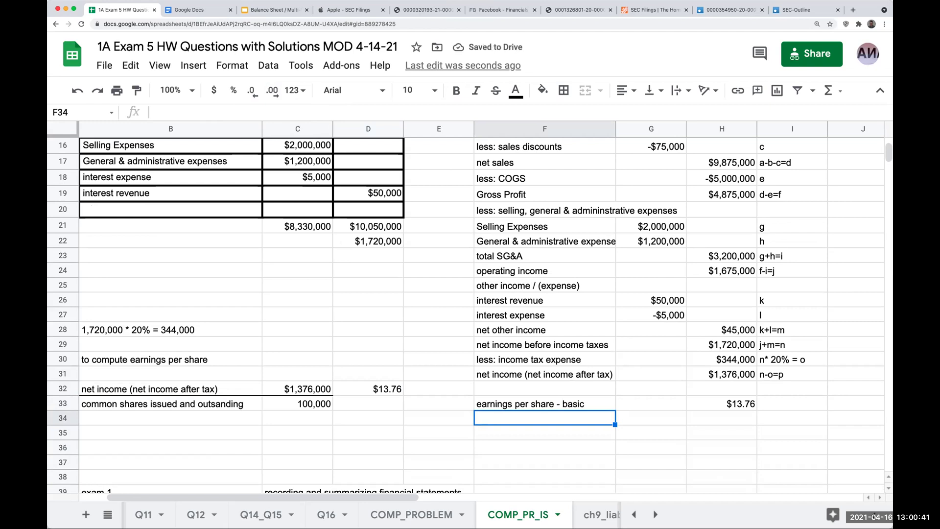
# Step: Change the B30 heading to 'to compute basic earnings per share'
pyautogui.click(103, 358)
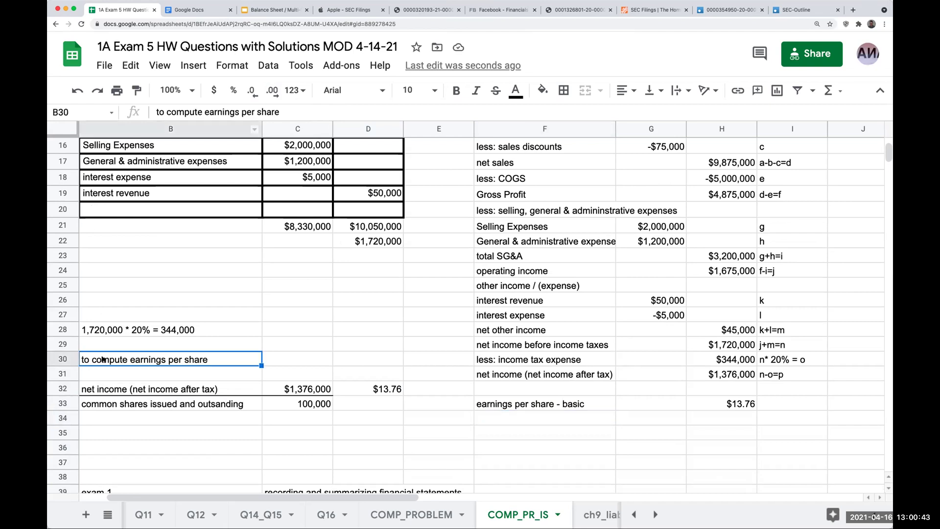
pyautogui.click(205, 112)
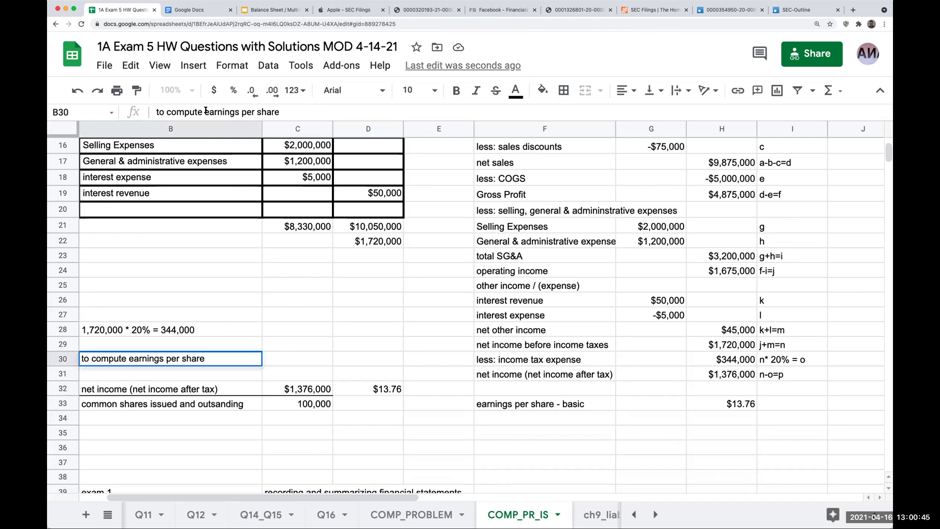
pyautogui.write('basic')
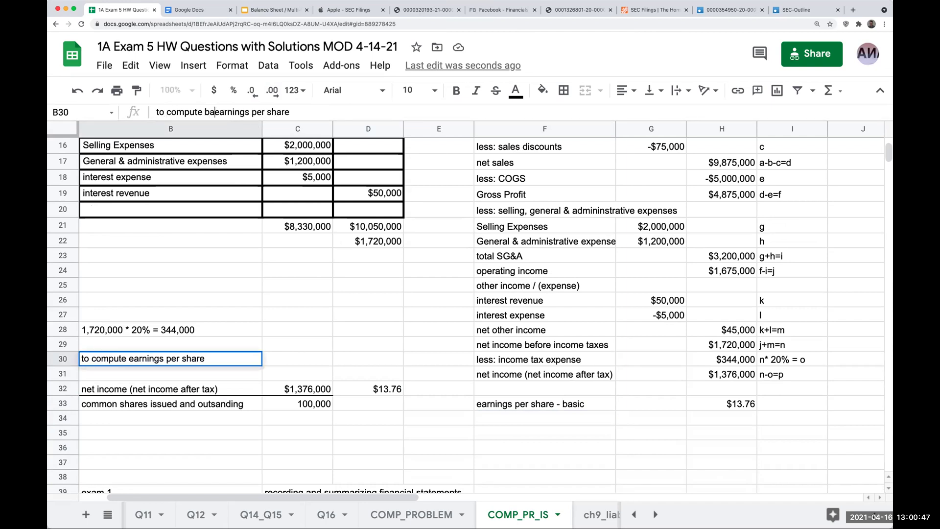
pyautogui.press('Return')
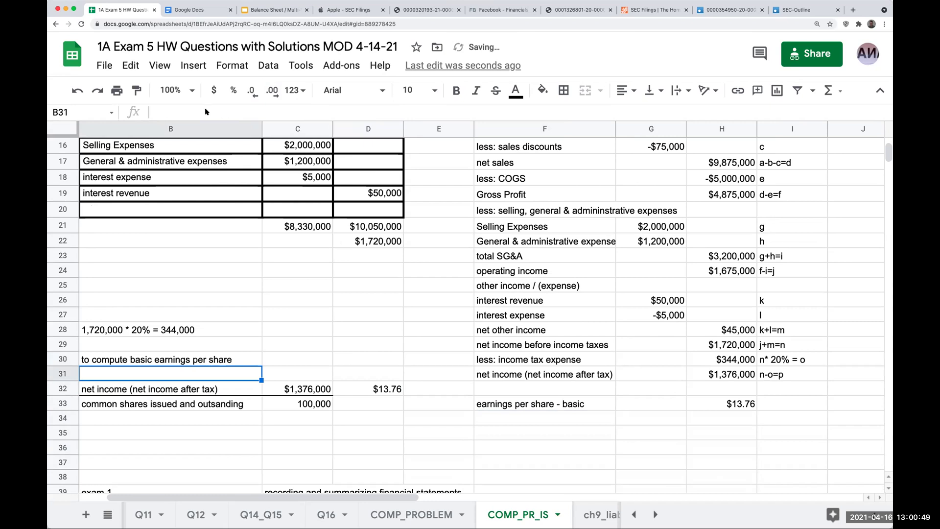
pyautogui.click(748, 406)
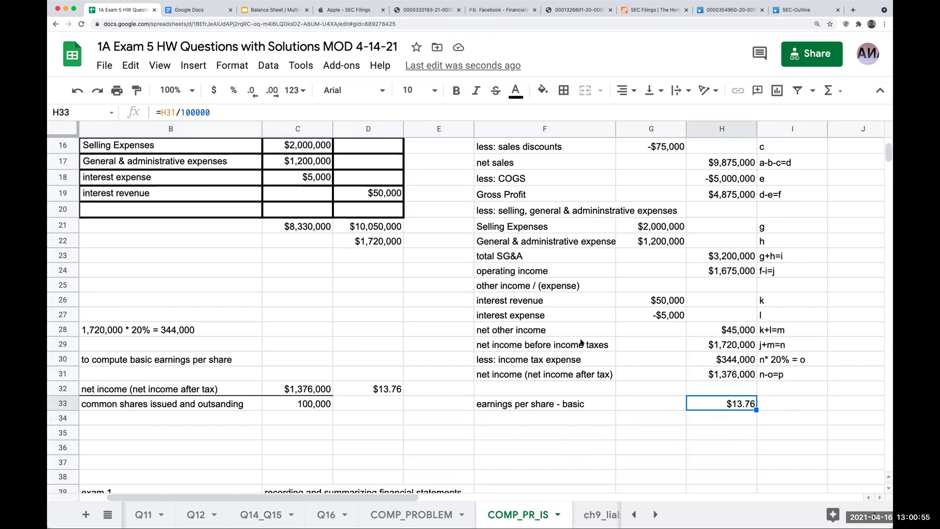
pyautogui.click(642, 11)
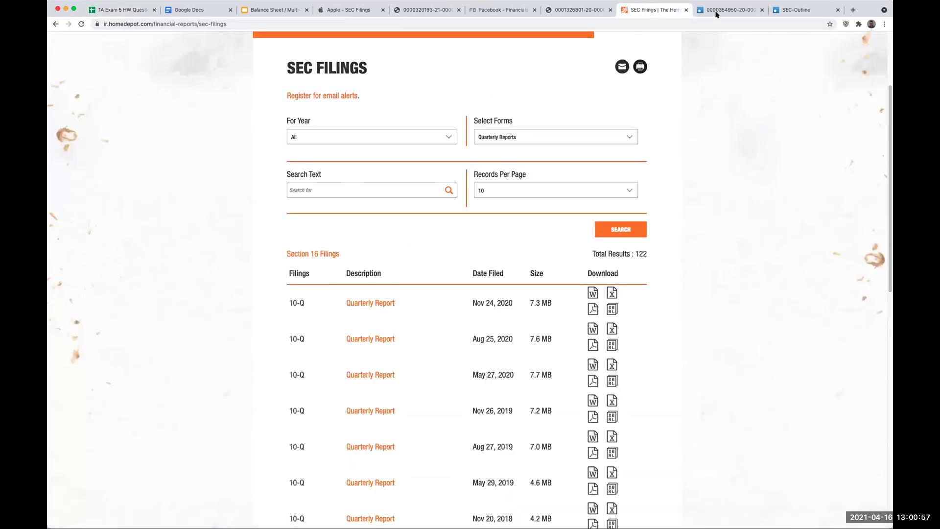
pyautogui.click(718, 11)
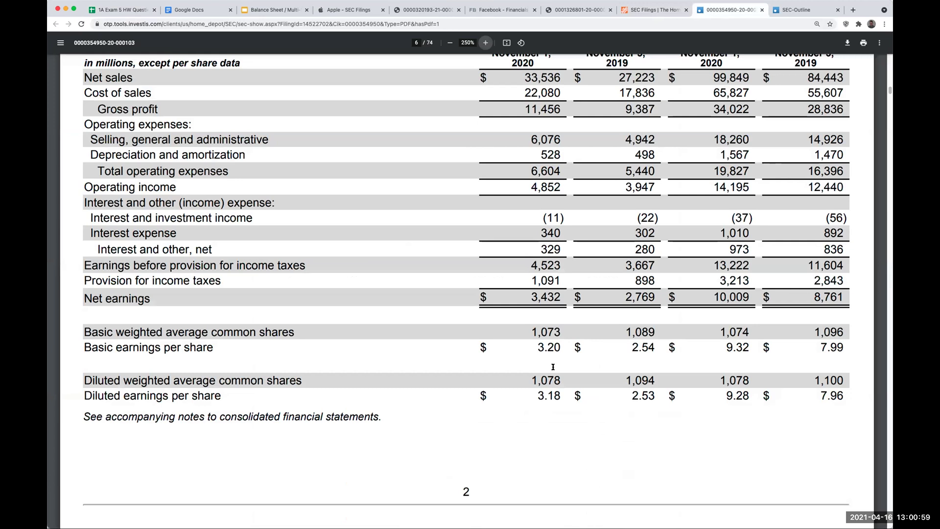
pyautogui.scroll(2, 544, 350)
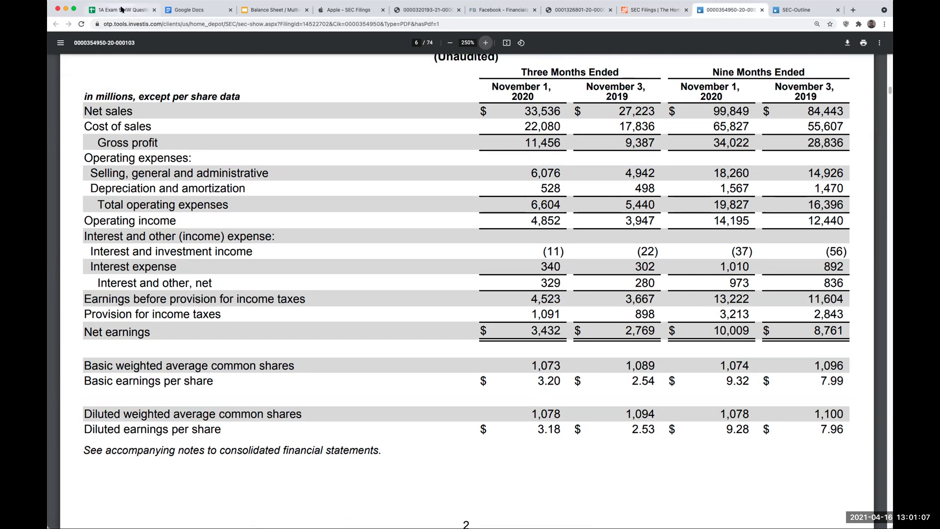
pyautogui.click(122, 10)
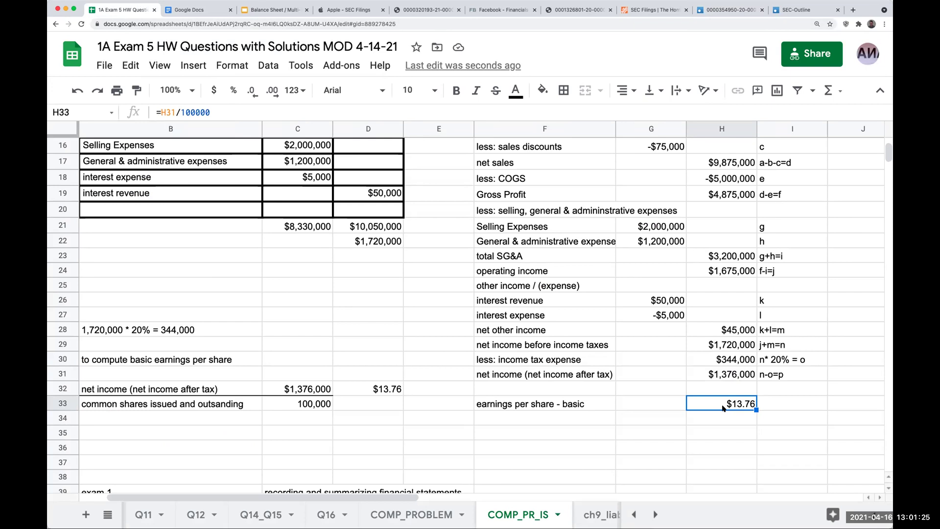
# Step: Close the Google Docs tab and show slide 5, 'Thank you for watching!', in the Balance Sheet deck
pyautogui.click(205, 11)
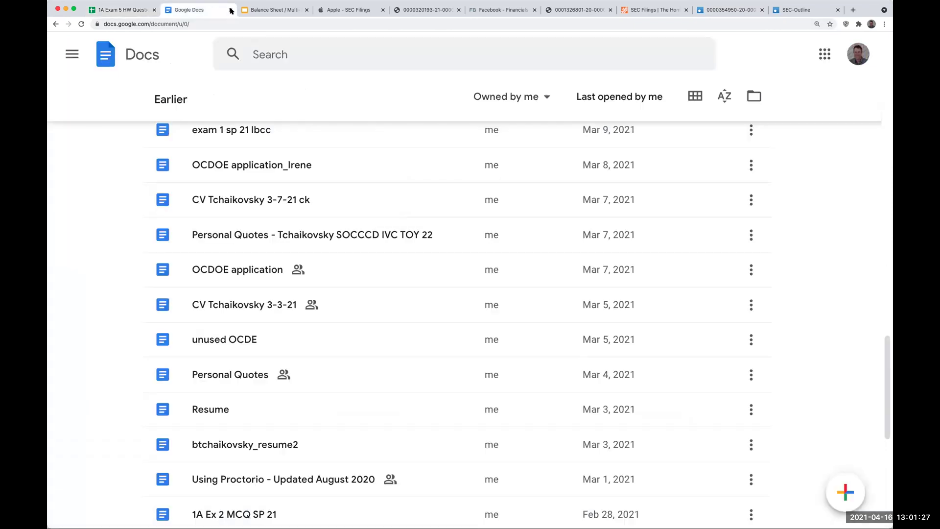
pyautogui.click(231, 10)
pyautogui.click(274, 9)
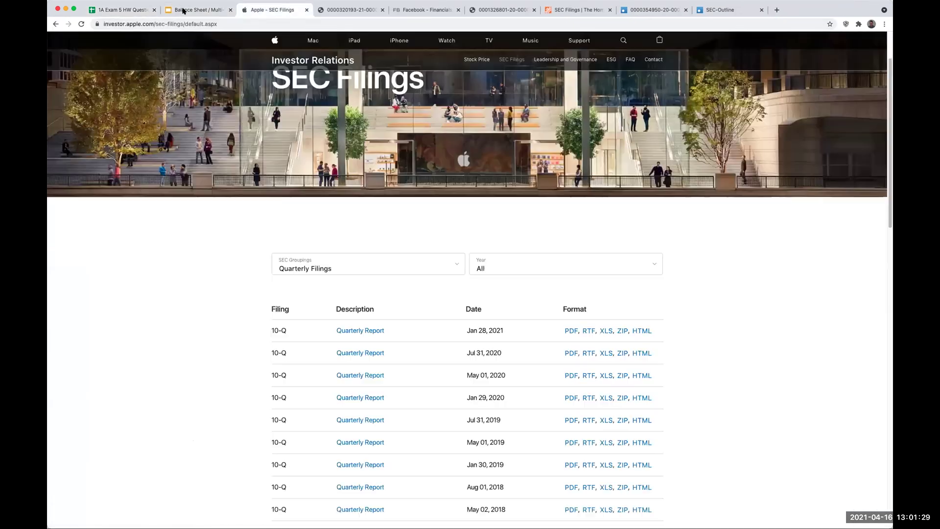
pyautogui.click(208, 10)
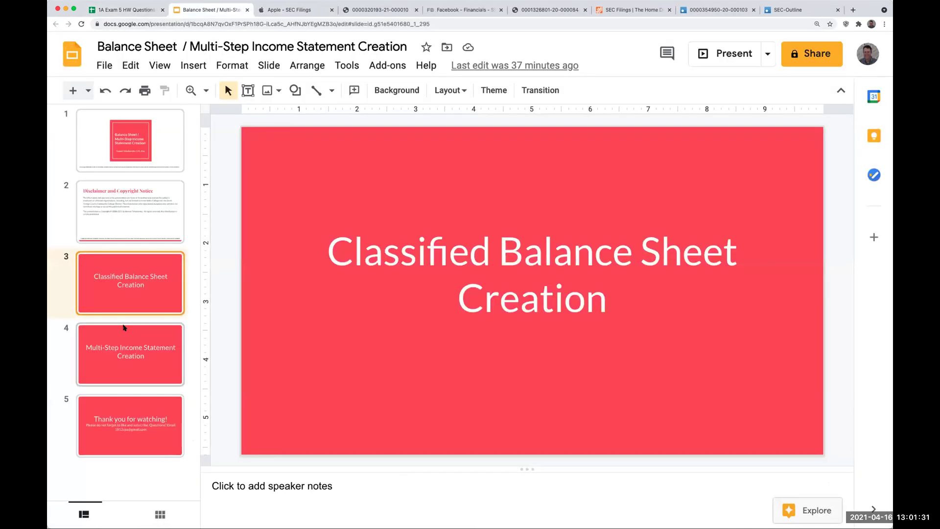
pyautogui.click(122, 347)
pyautogui.click(124, 419)
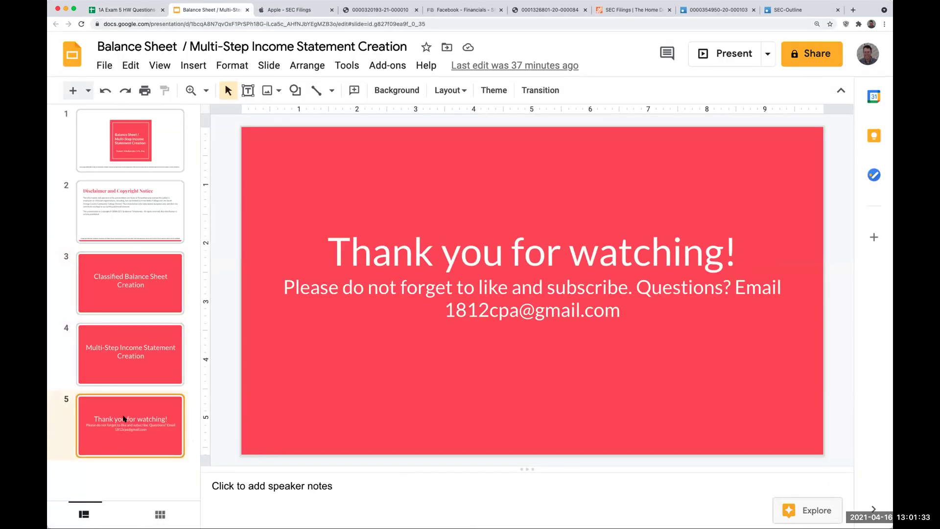